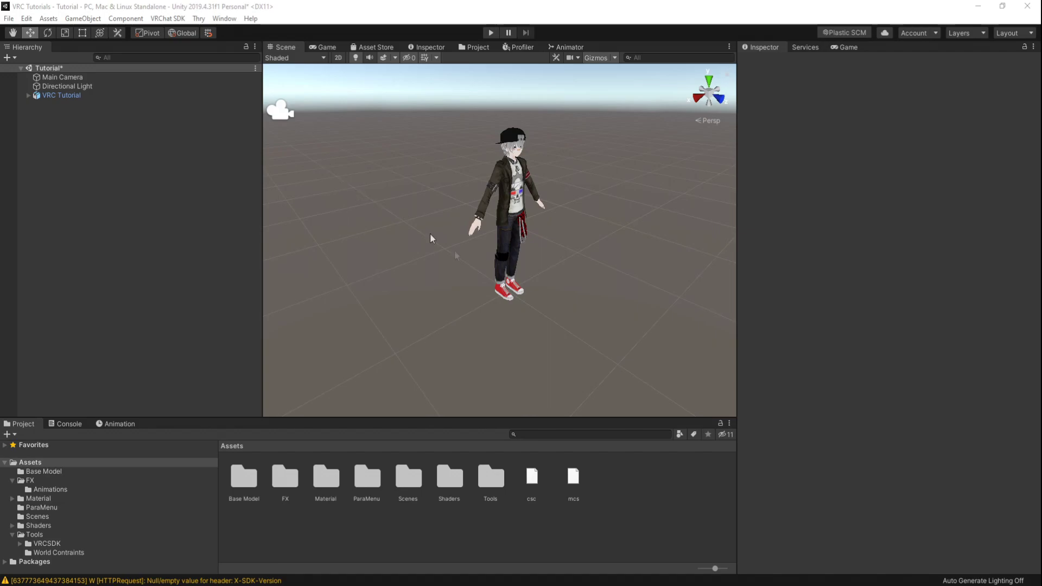
Step: Orbit, zoom and pan the Scene view to inspect the avatar's torso up close
alt+drag(570, 259, 580, 235)
scroll(556, 263, down, 3)
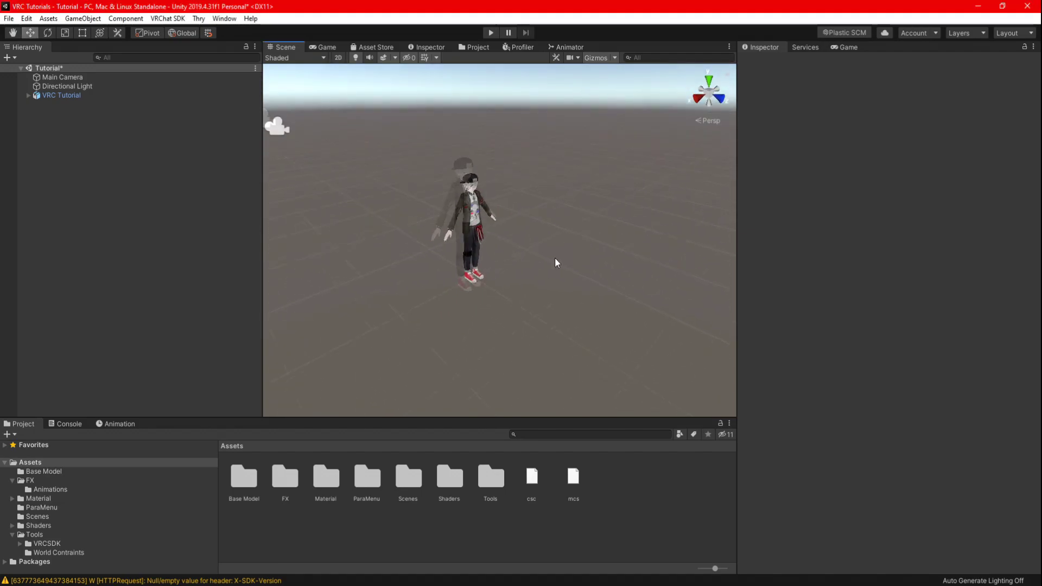
scroll(556, 263, up, 2)
scroll(556, 263, down, 2)
scroll(556, 263, up, 5)
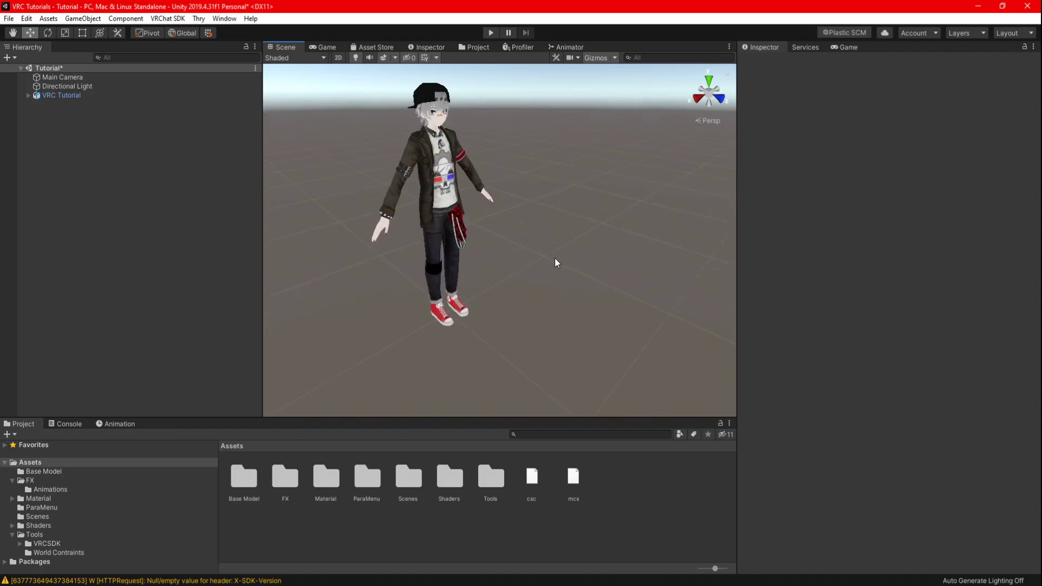
alt+drag(556, 263, 387, 224)
scroll(386, 225, down, 5)
scroll(516, 217, up, 10)
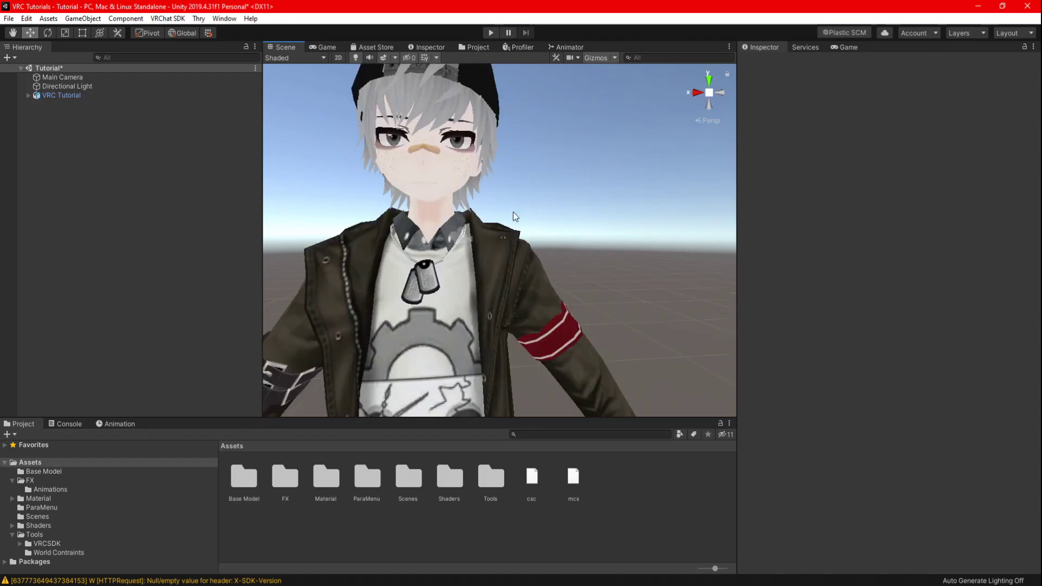
middle_drag(516, 217, 538, 319)
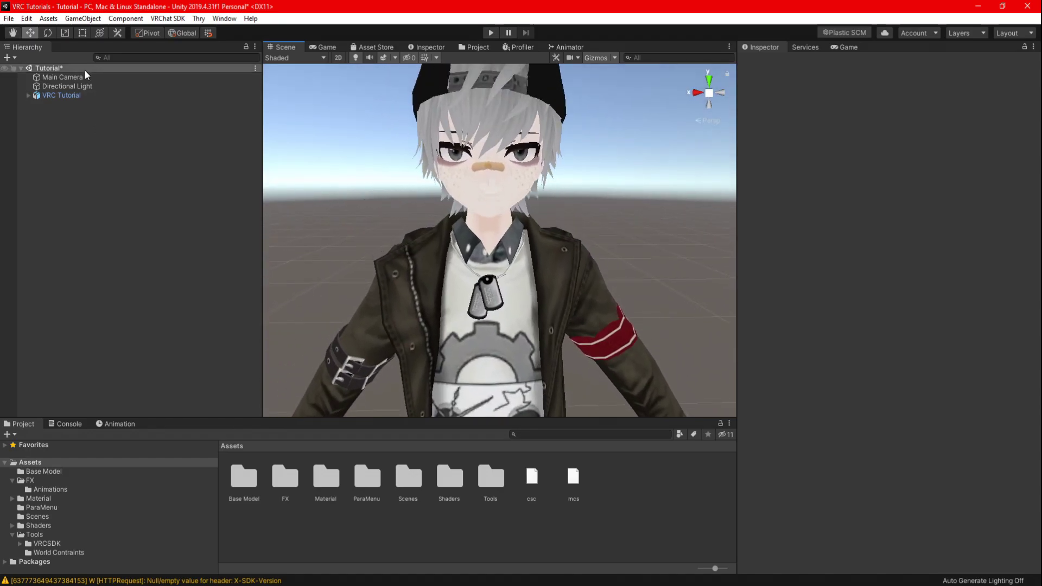
Step: Deactivate the Main Camera, then reselect the avatar in the scene
click(63, 77)
click(766, 63)
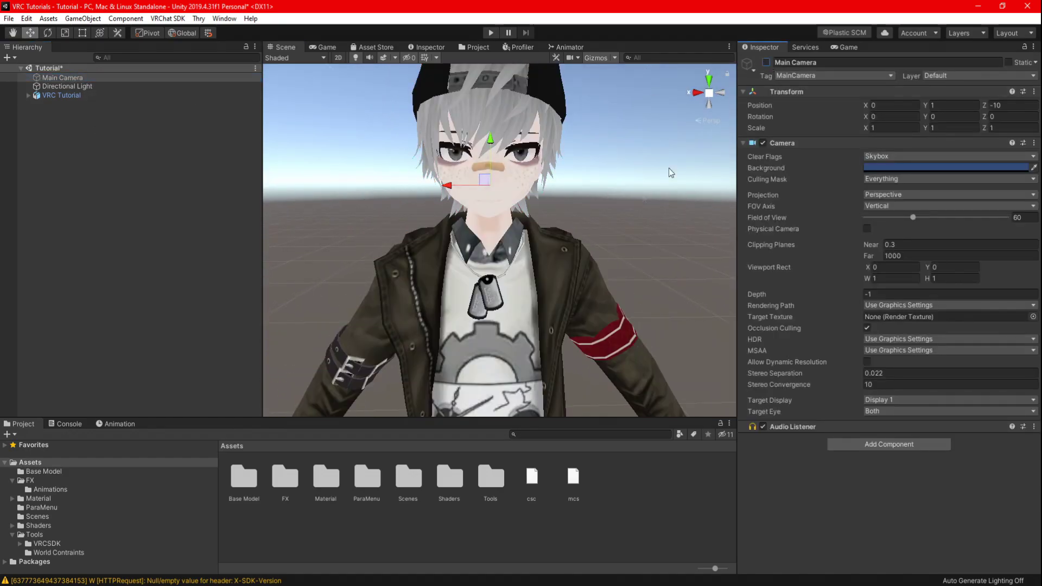
click(595, 218)
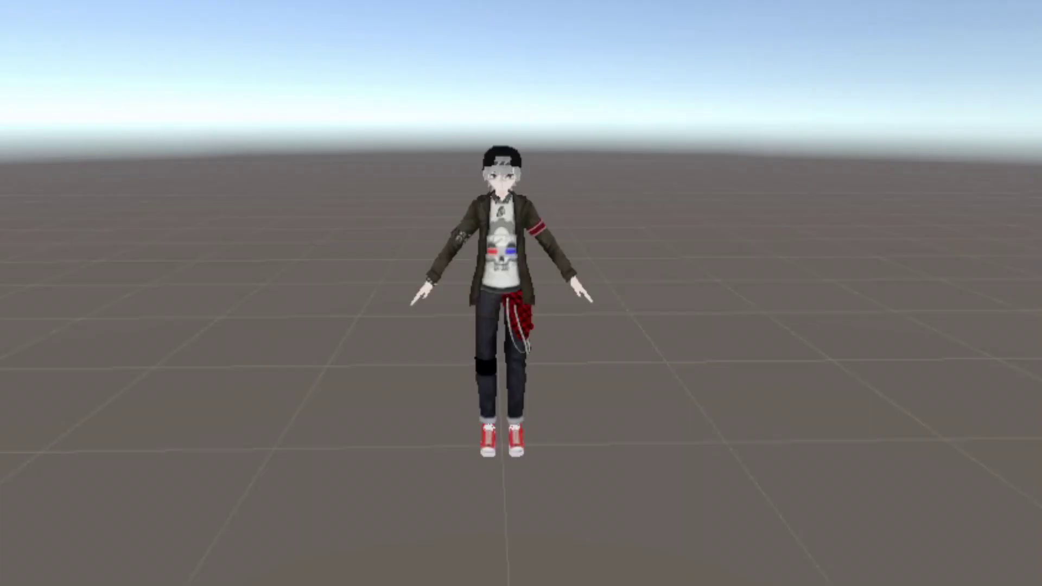
click(500, 260)
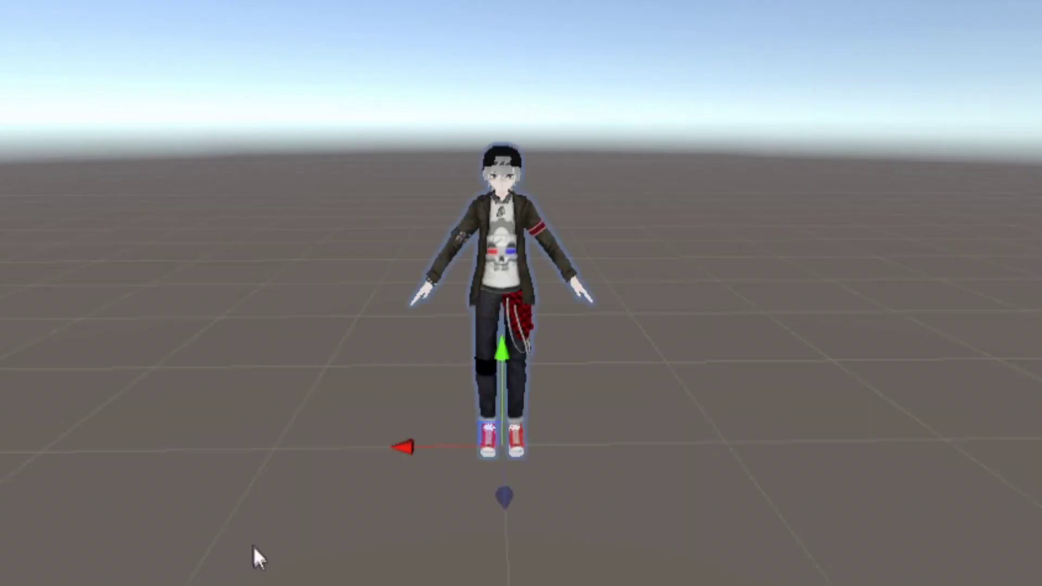
Step: Duplicate the avatar with Ctrl+D and move the copy off to the right
key(ctrl+d)
drag(395, 442, 563, 450)
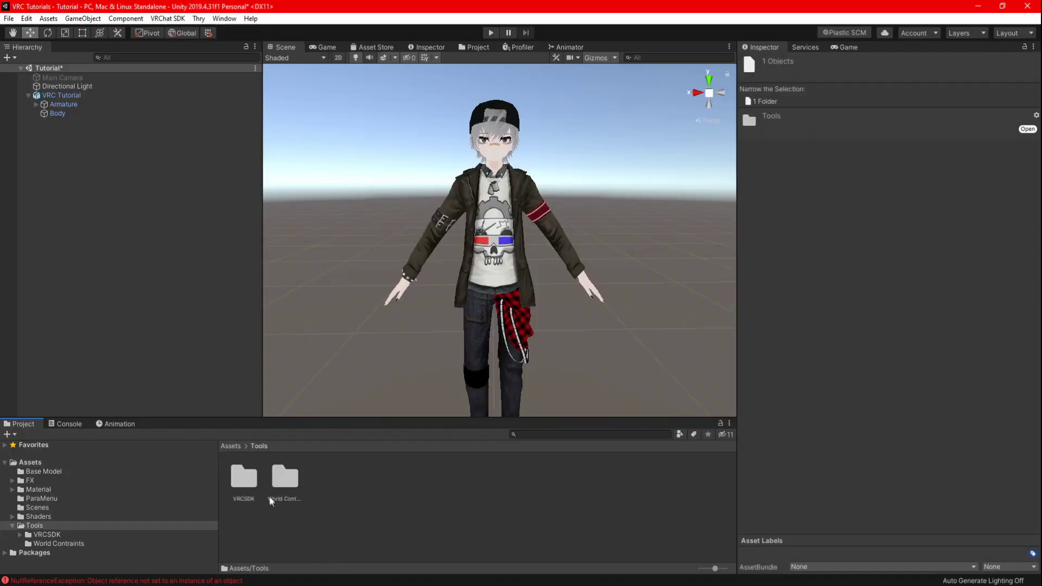
Step: Drag the World Constraints prefab from the World Contraints folder into the Hierarchy
double_click(288, 480)
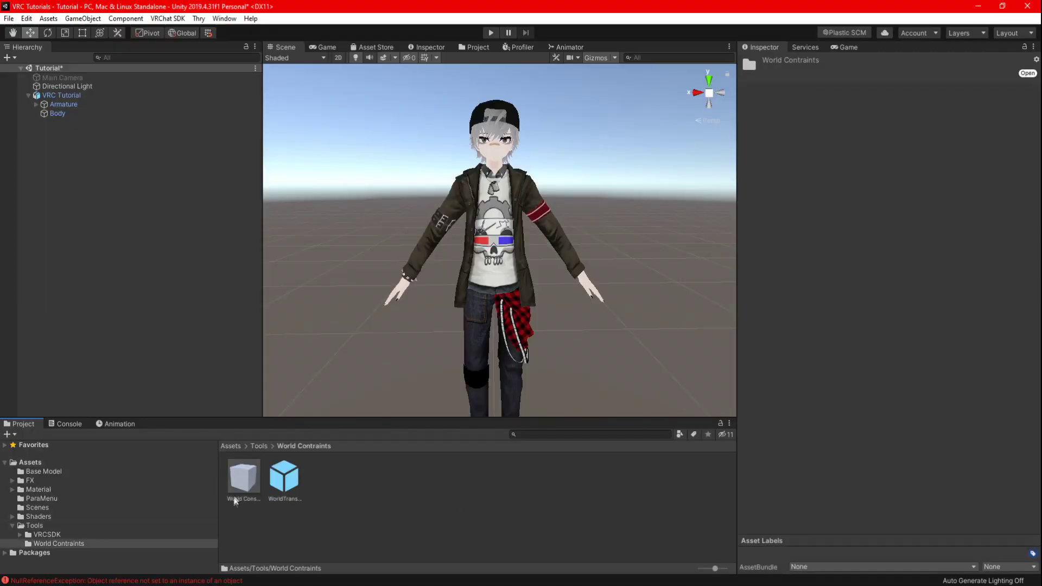
drag(243, 476, 106, 249)
scroll(327, 264, down, 5)
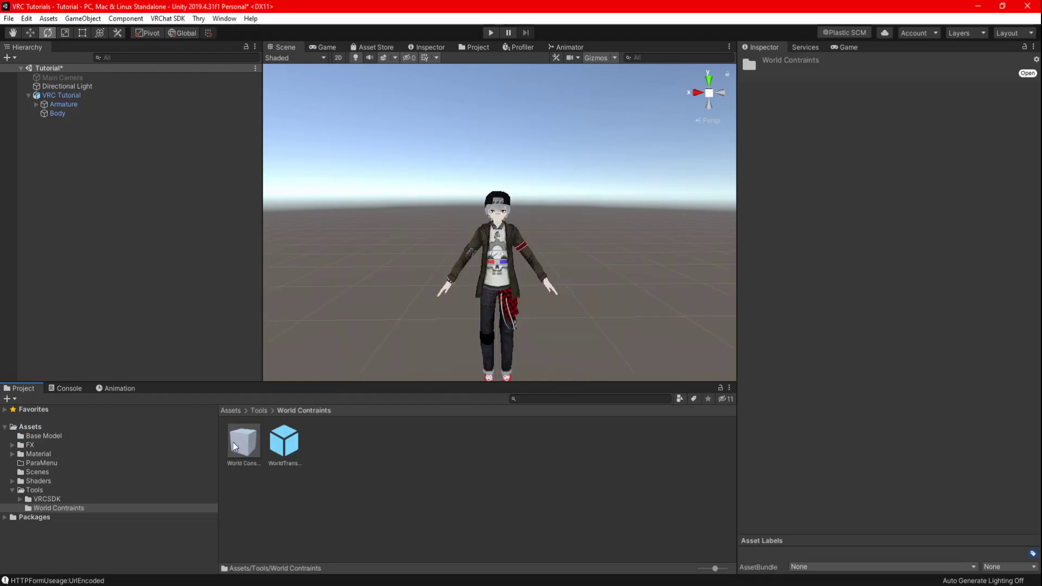
drag(232, 442, 87, 196)
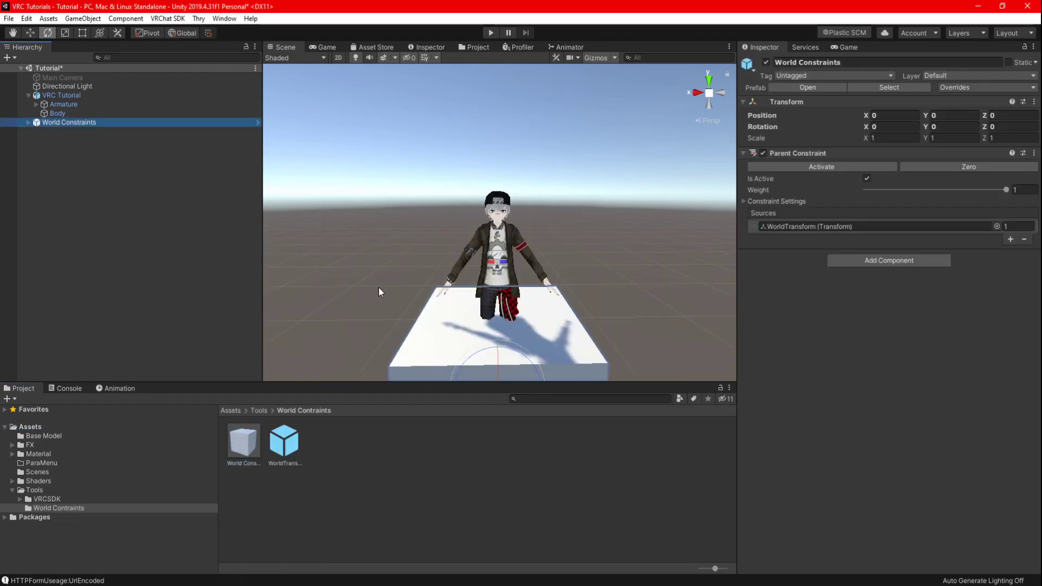
Step: Unpack the World Constraints prefab and delete the Cube inside its Container
click(28, 122)
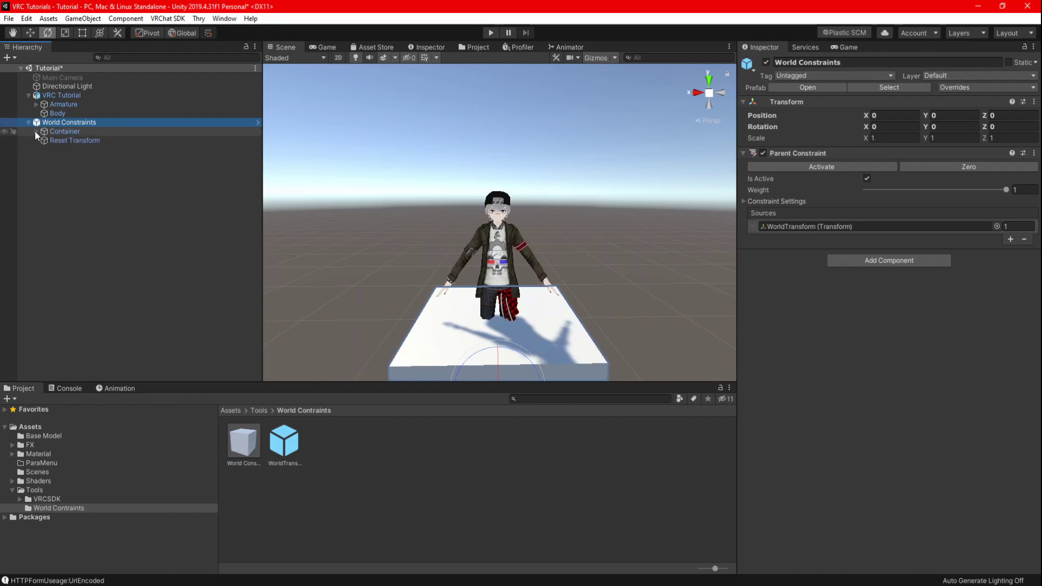
click(36, 131)
right_click(62, 124)
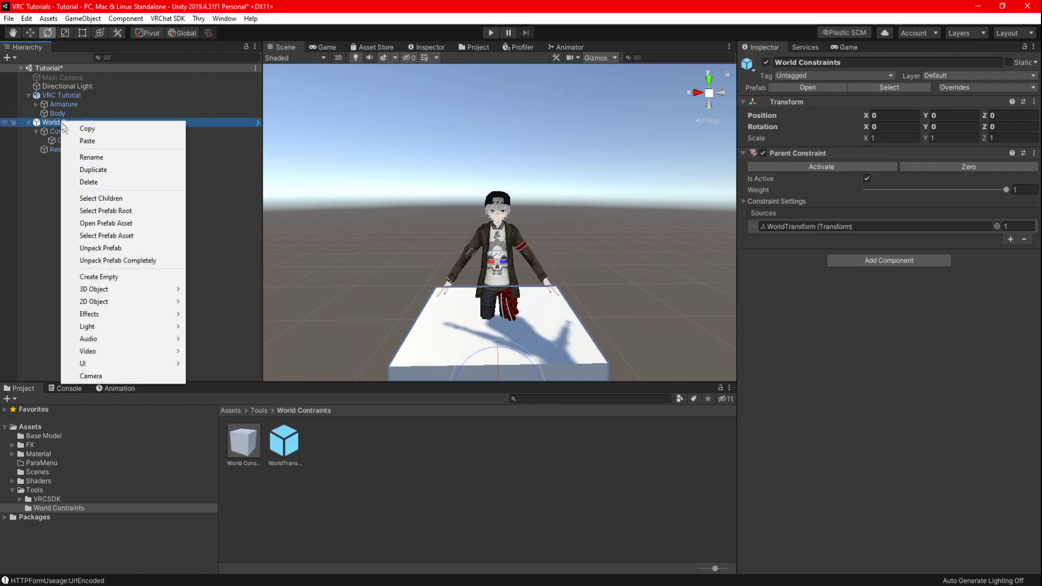
click(112, 248)
click(64, 141)
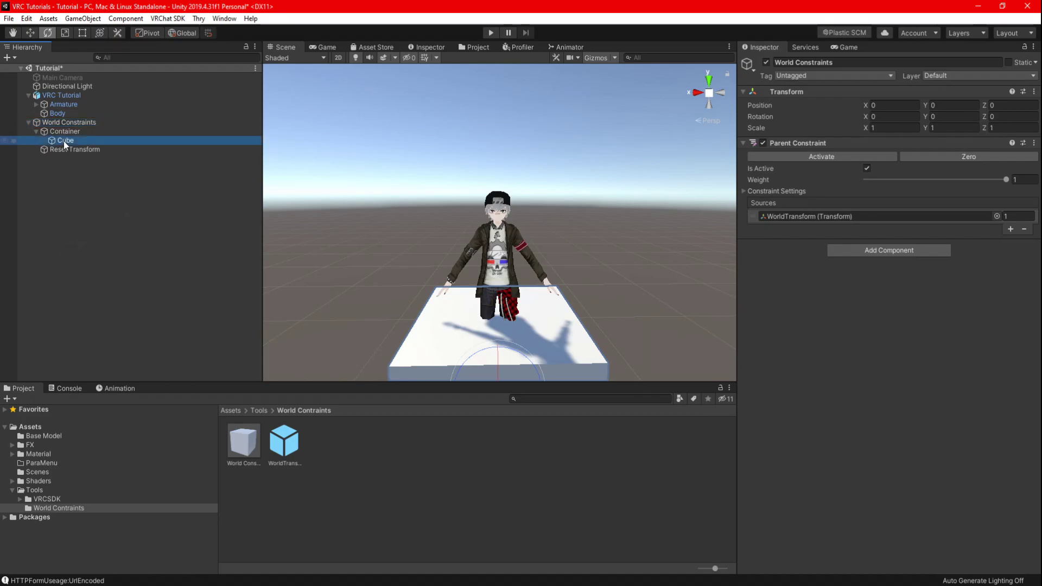
right_click(63, 141)
click(102, 207)
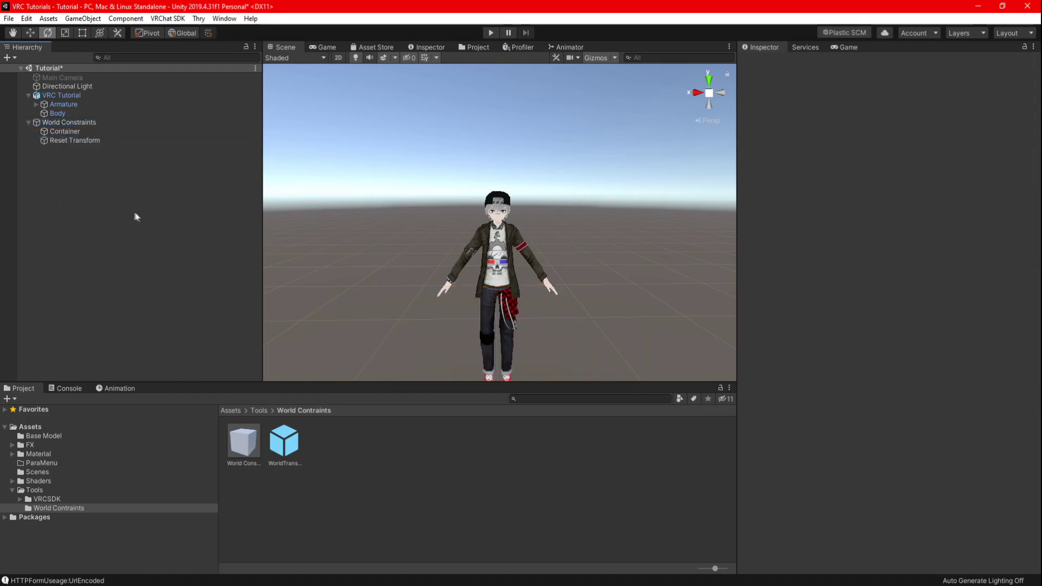
Step: Duplicate the VRC Tutorial avatar and rename the copy Freeze Mode
click(66, 94)
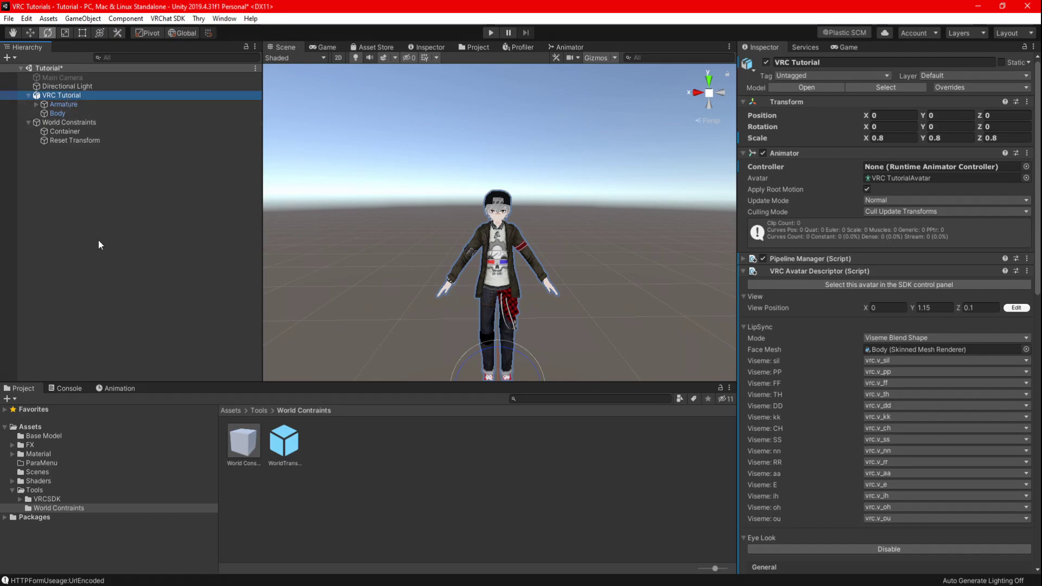
key(ctrl+d)
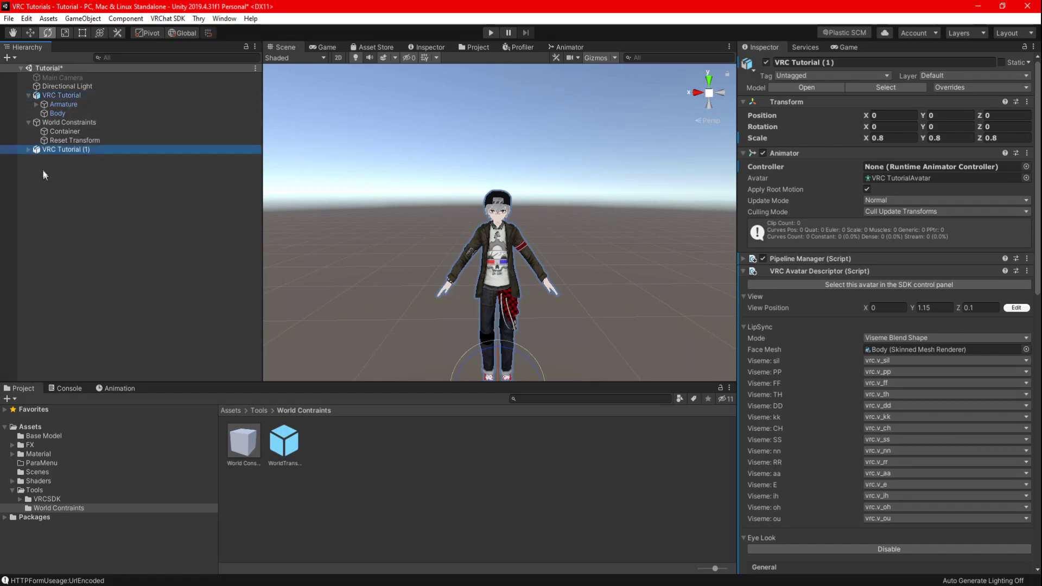
click(29, 149)
click(818, 63)
text(Freeze Mode)
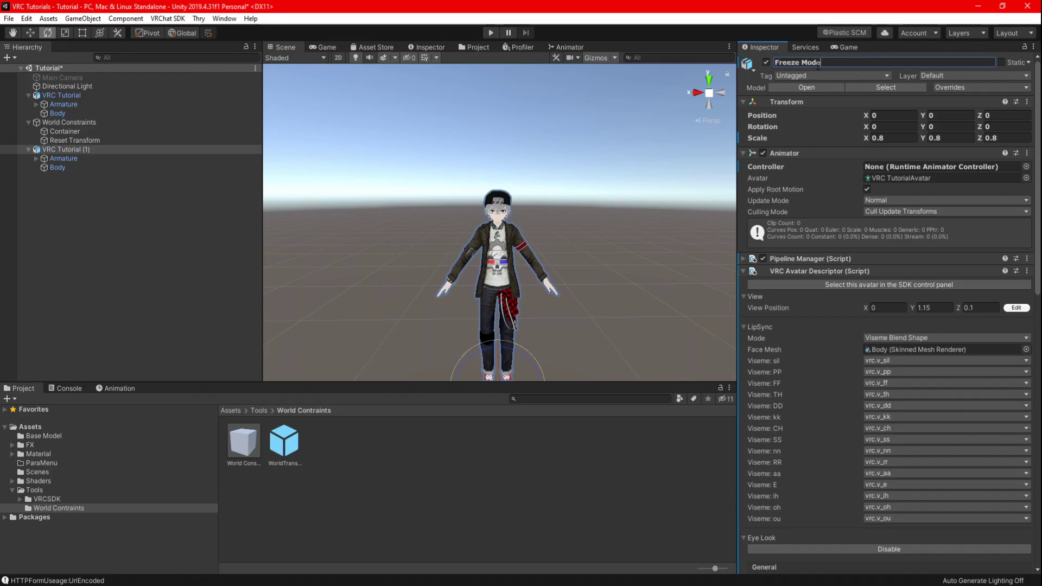
key(Return)
Step: Rename the Freeze Mode copy's Body mesh to Body Freeze
click(103, 220)
click(57, 168)
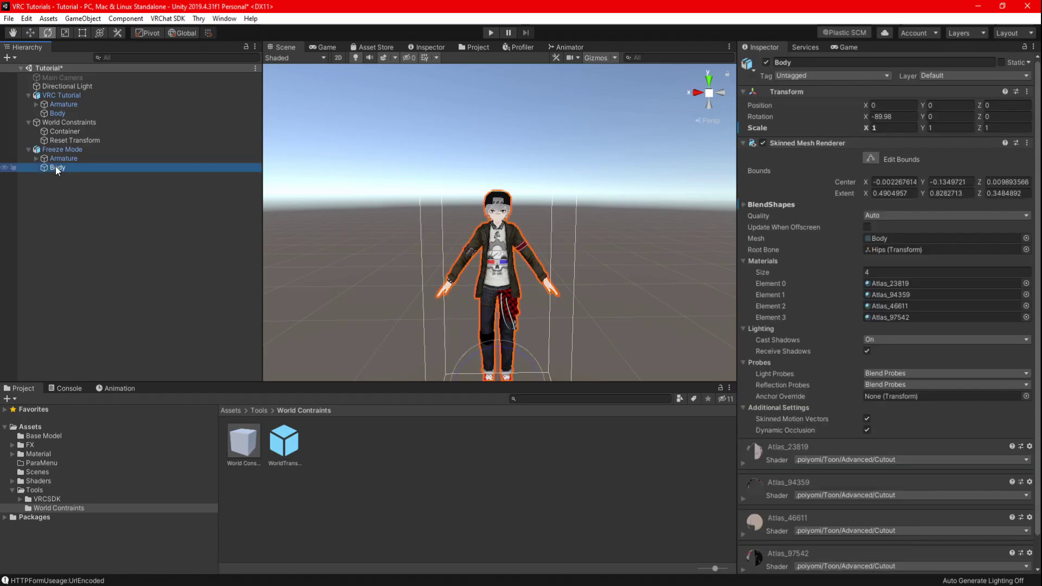
click(803, 65)
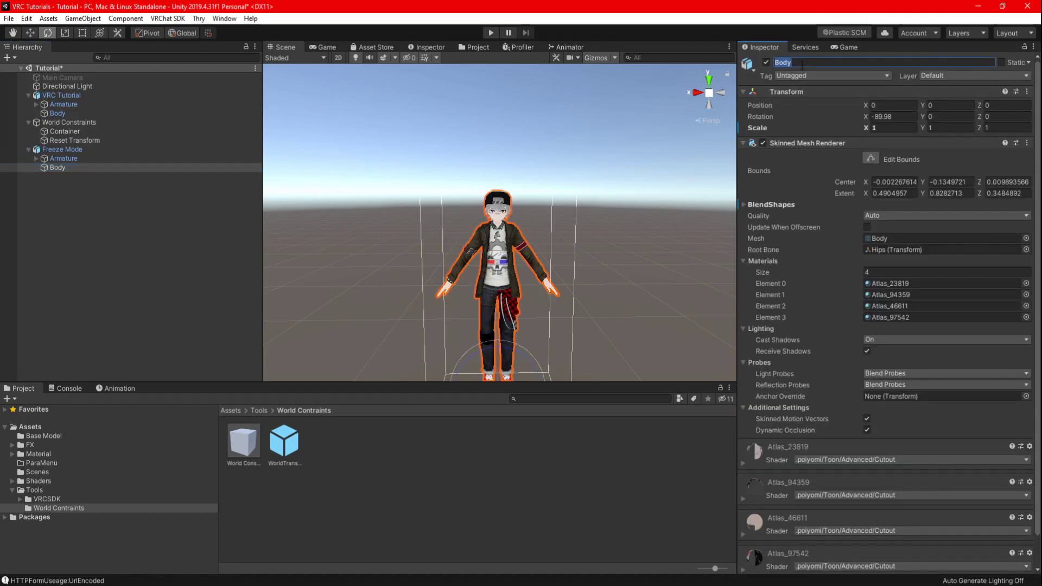
click(802, 66)
text(Freeze)
key(Return)
click(55, 151)
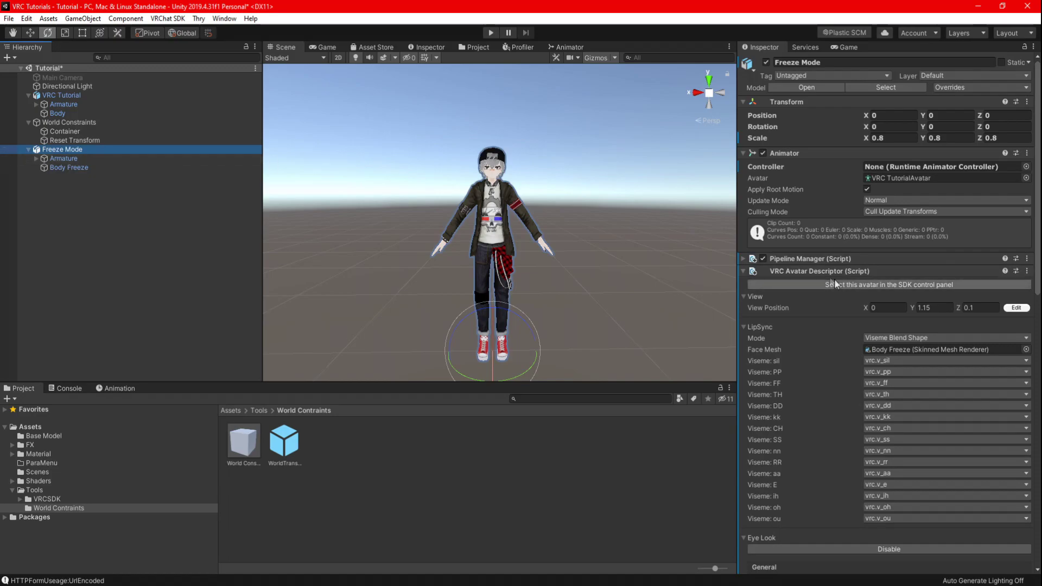
Step: Remove the VRC Avatar Descriptor and Pipeline Manager components from Freeze Mode
right_click(819, 270)
click(858, 308)
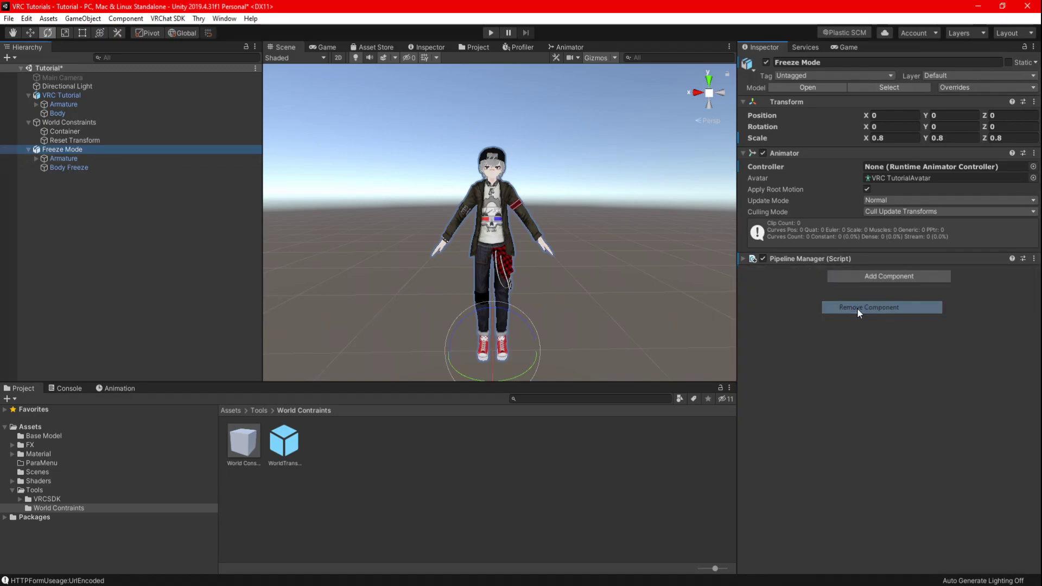
right_click(820, 261)
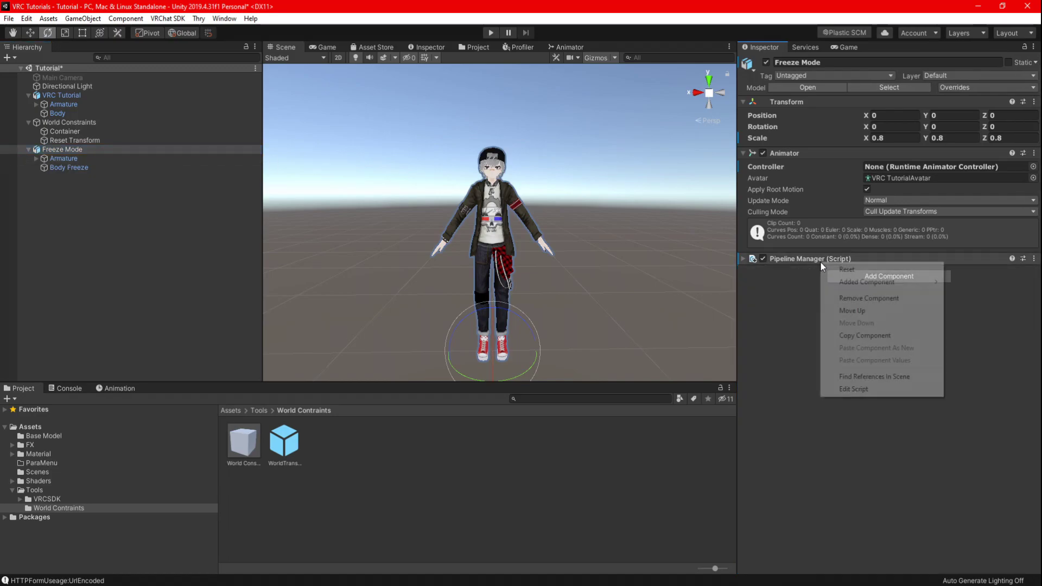
click(850, 300)
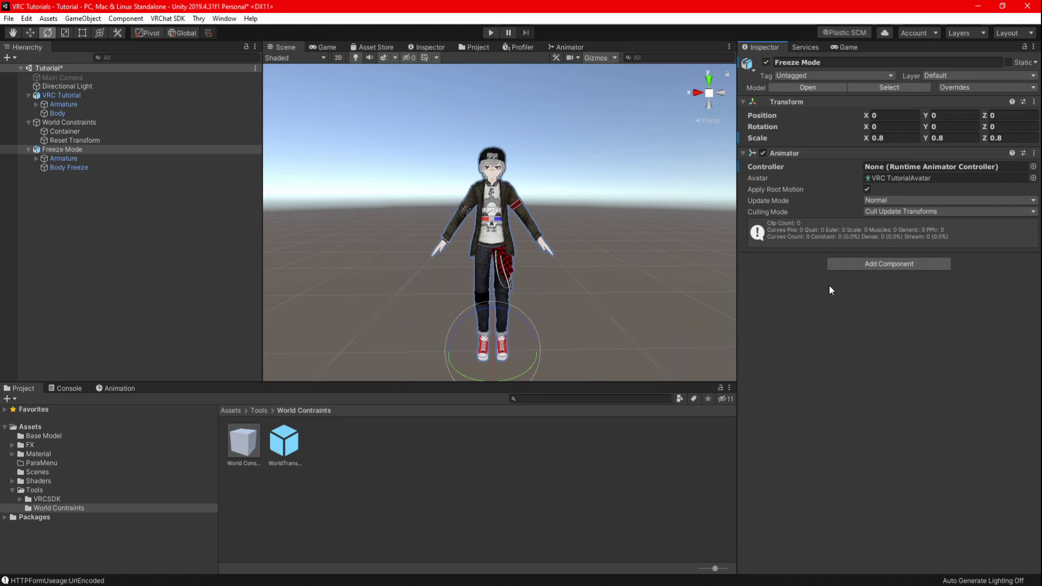
Step: Nest Freeze Mode inside Container and parent World Constraints and Reset Transform under VRC Tutorial
drag(63, 151, 66, 132)
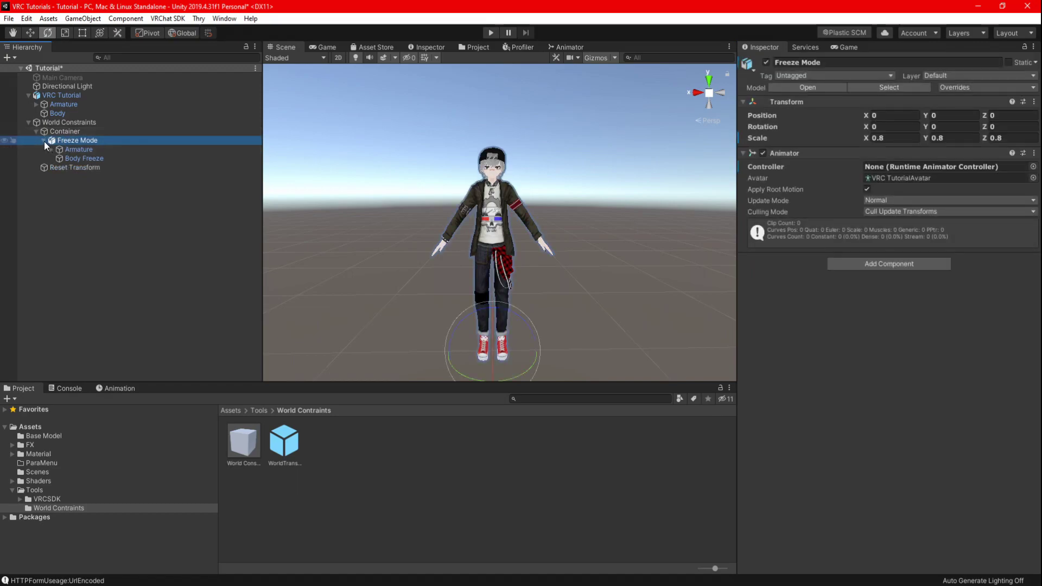
drag(50, 127, 63, 96)
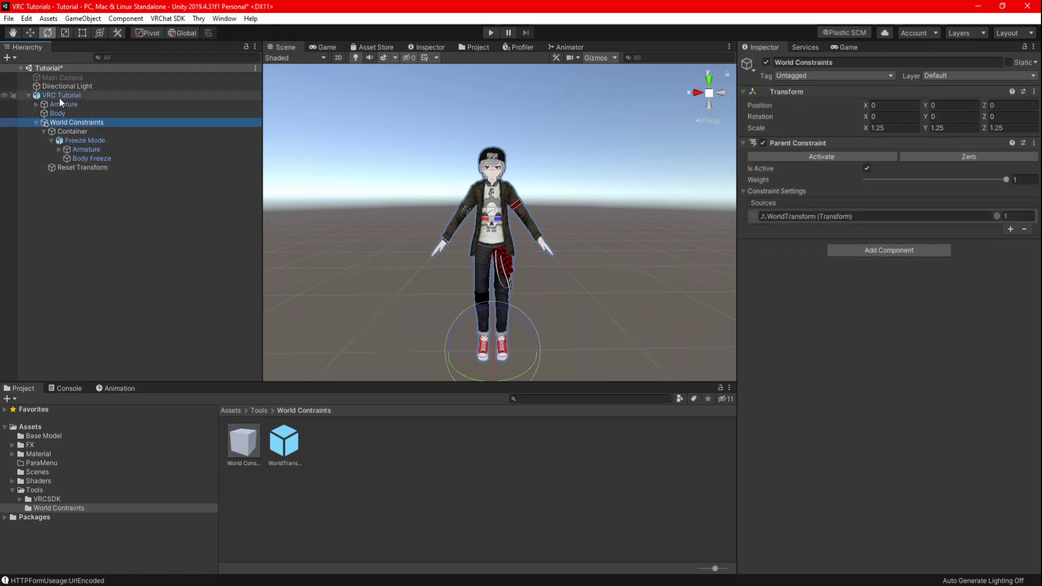
drag(66, 168, 68, 96)
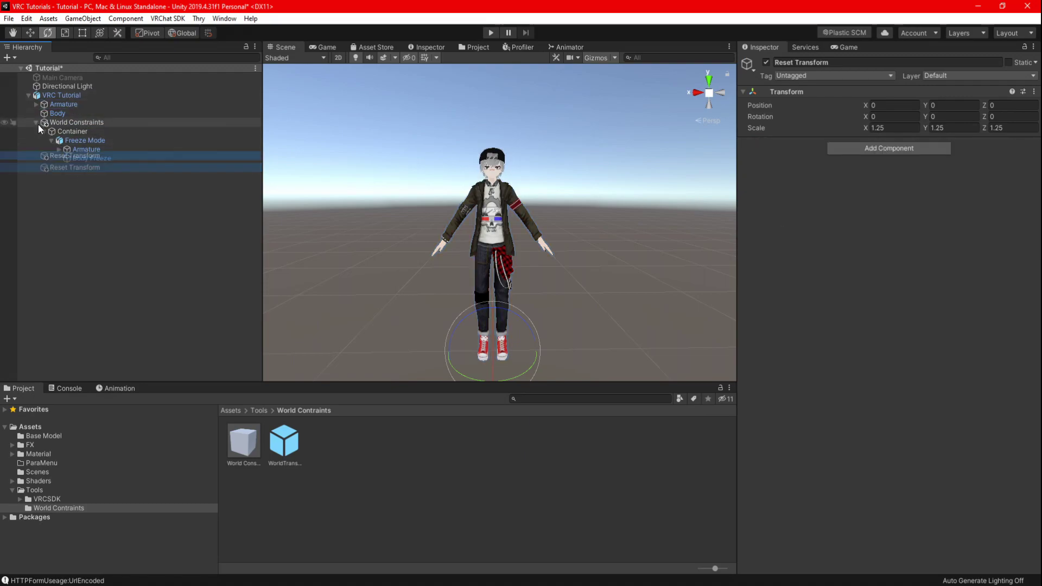
click(36, 122)
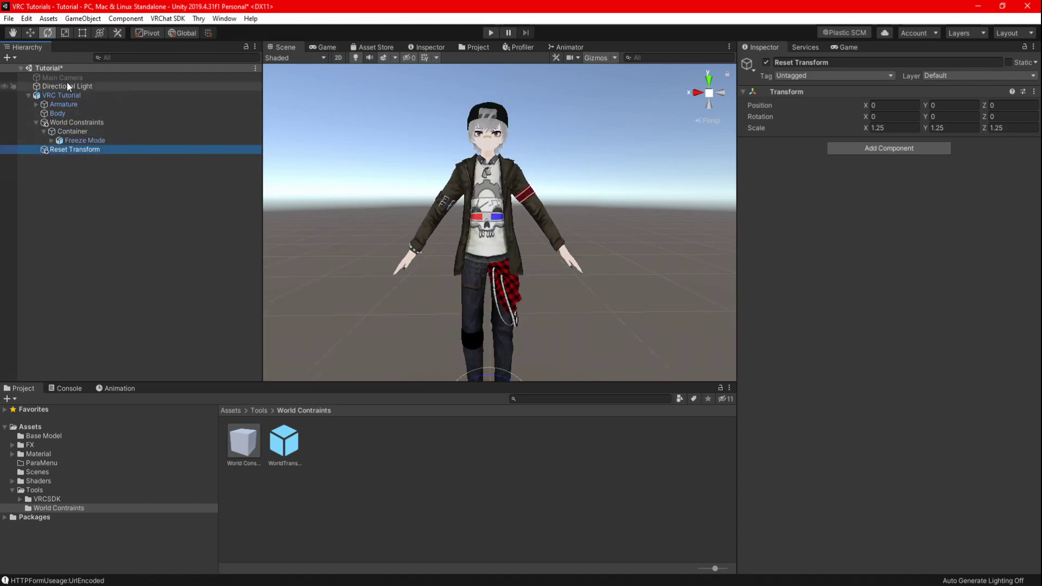
click(71, 97)
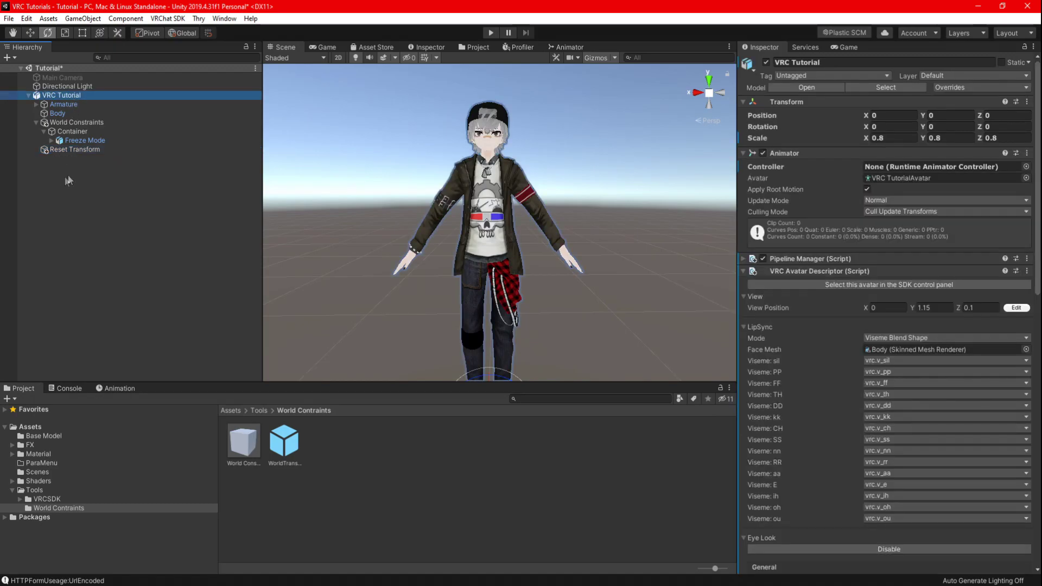
Step: Fully expand the Armature bone tree and step down to Freeze Mode's Armature bones
key(Down)
key(alt+Right)
key(Down)
key(Down)
key(Down)
key(Down)
key(Down)
key(Down)
key(Down)
key(Down)
key(Down)
key(Down)
key(Down)
key(Down)
key(Down)
key(Down)
key(Down)
key(Down)
key(Down)
key(Down)
key(Down)
key(Down)
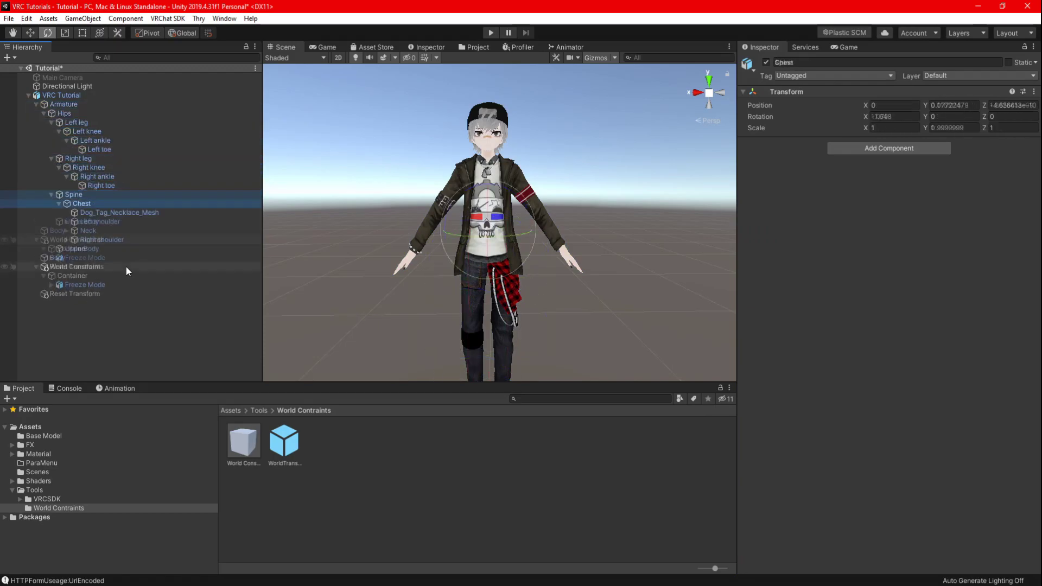
key(Down)
key(Down)
key(Down)
key(Down)
key(Down)
key(Down)
key(Down)
key(Down)
key(Down)
key(Down)
key(Down)
key(Down)
key(Down)
key(Down)
key(Down)
key(Down)
key(Down)
key(Down)
key(Down)
key(Down)
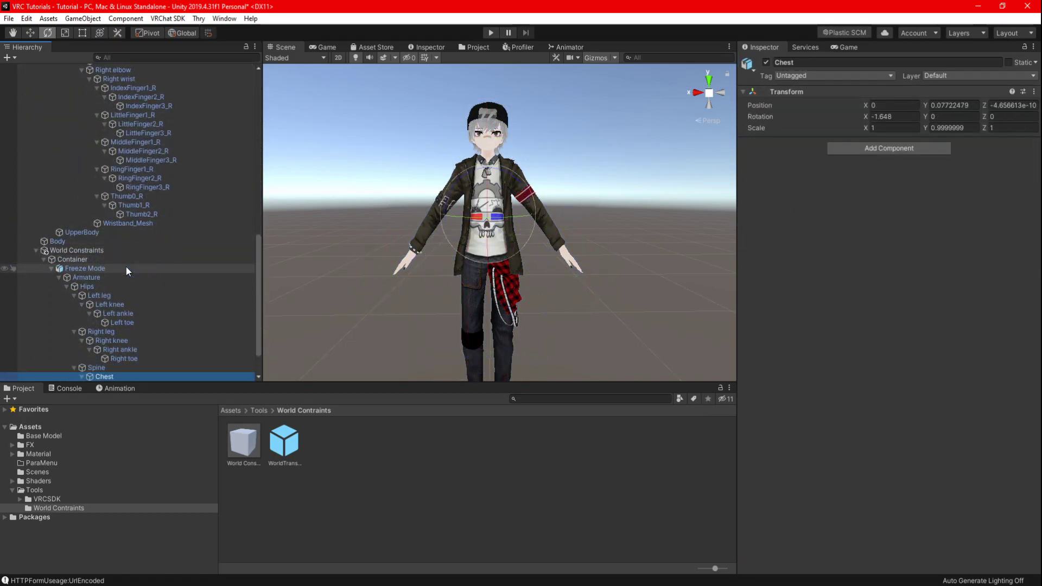
key(Down)
key(Down)
key(Down)
key(Down)
key(Down)
key(Down)
key(Down)
key(Down)
key(Down)
key(Down)
key(Down)
key(Down)
key(Down)
key(Down)
key(Down)
key(Down)
key(Down)
key(Down)
key(Down)
key(Down)
scroll(126, 266, up, 4)
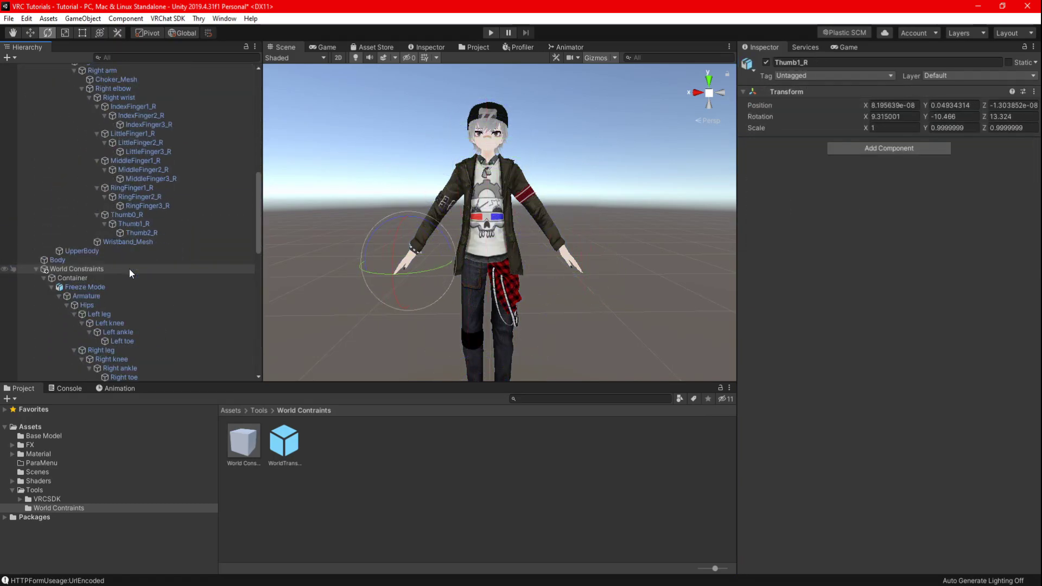
Step: Give the Freeze Mode Hips a Parent Constraint sourced from the avatar's Hips, active and locked
click(87, 304)
click(856, 148)
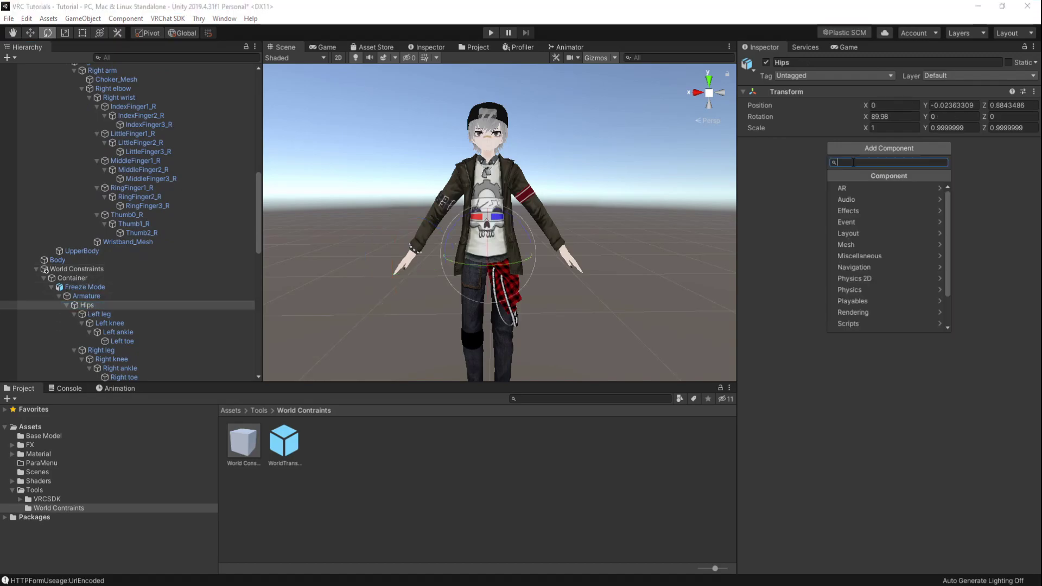
text(par)
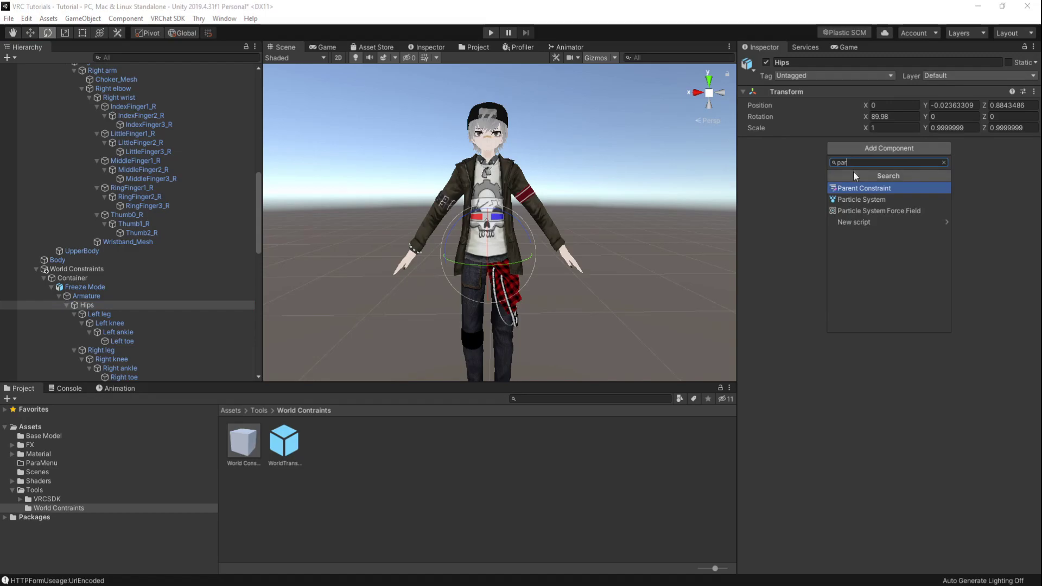
click(854, 188)
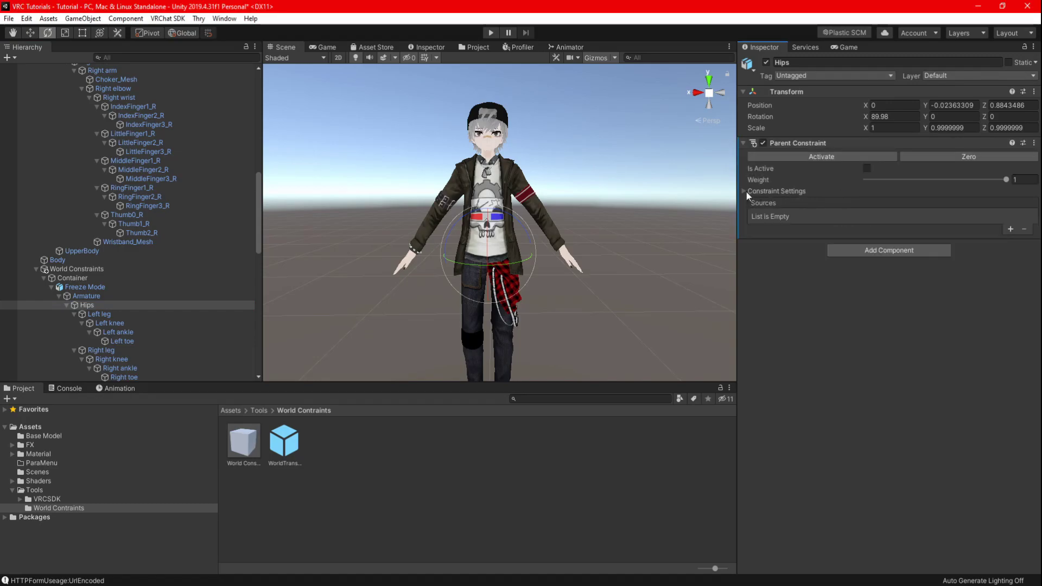
click(1010, 326)
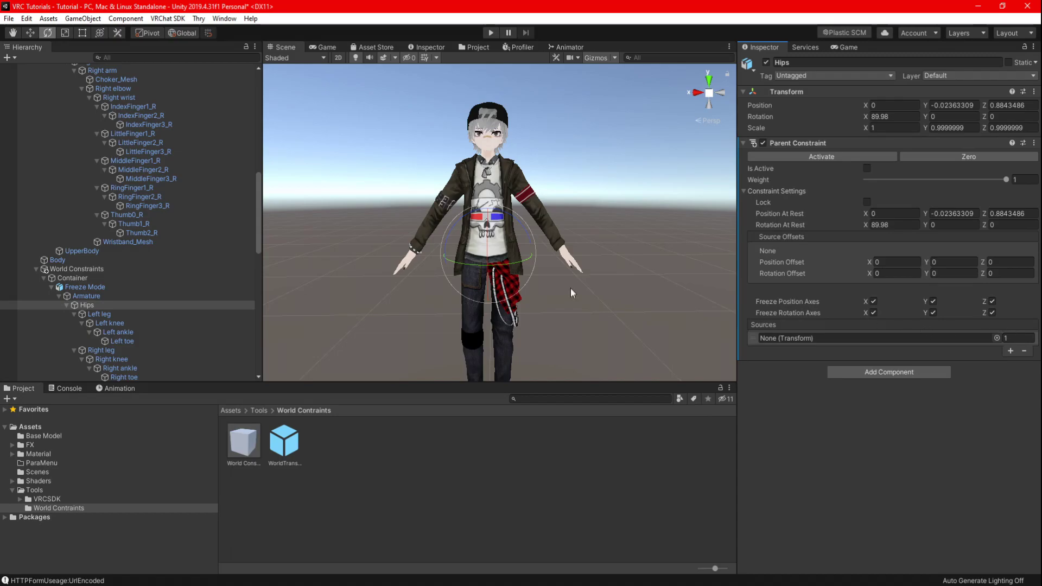
scroll(181, 256, down, 10)
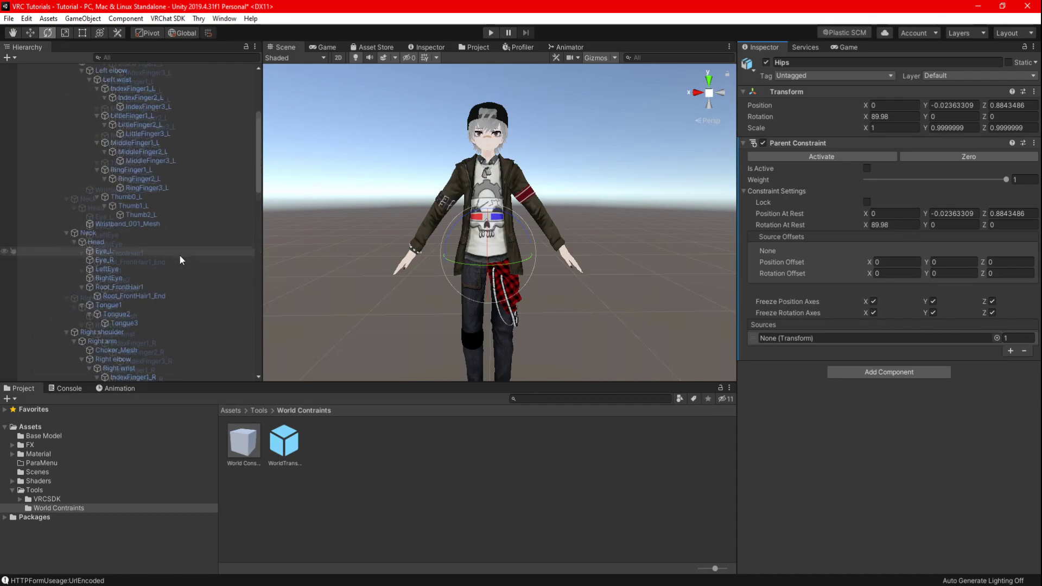
scroll(180, 256, up, 5)
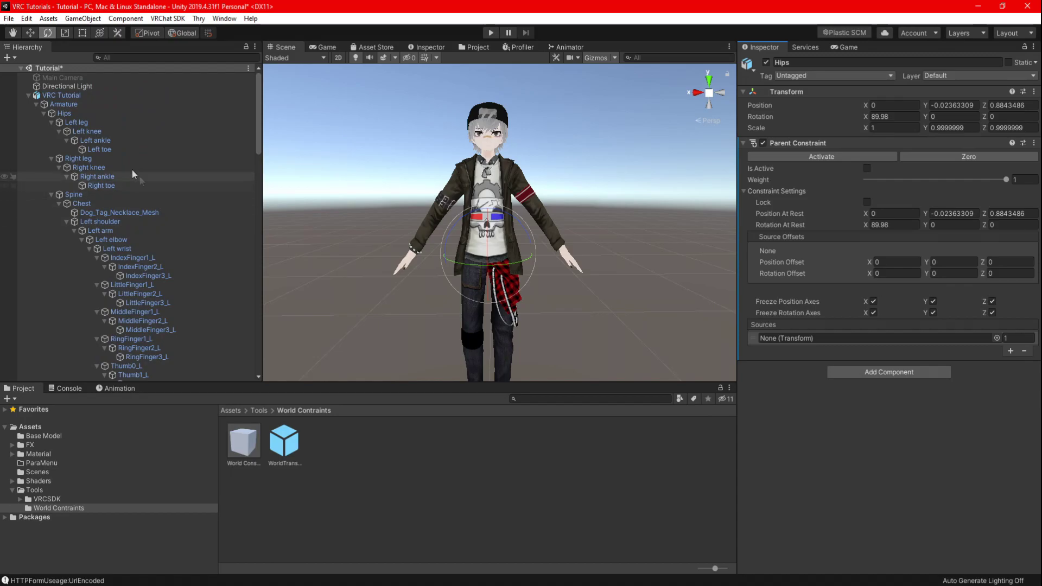
drag(71, 113, 805, 340)
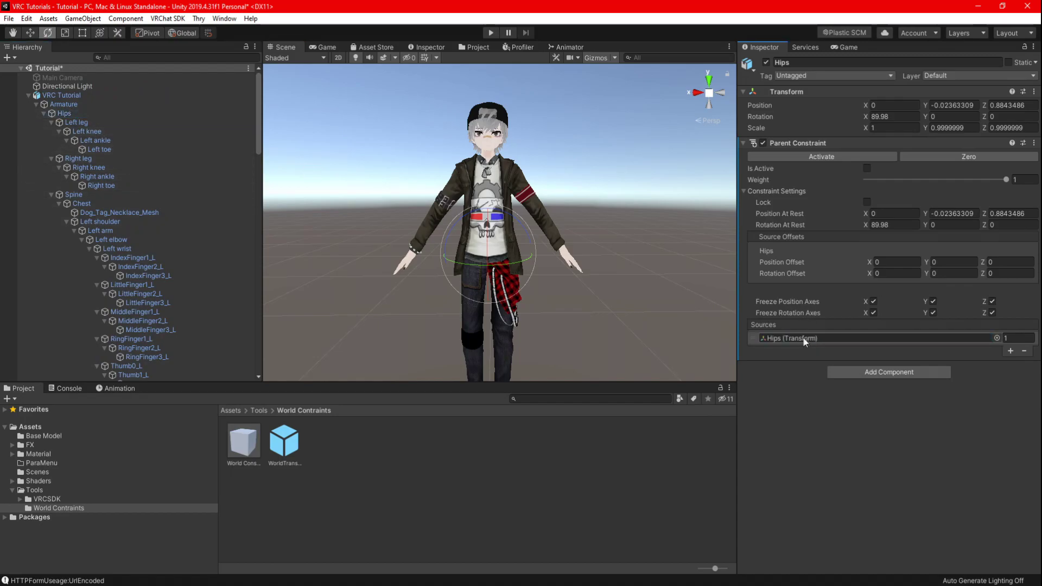
click(867, 169)
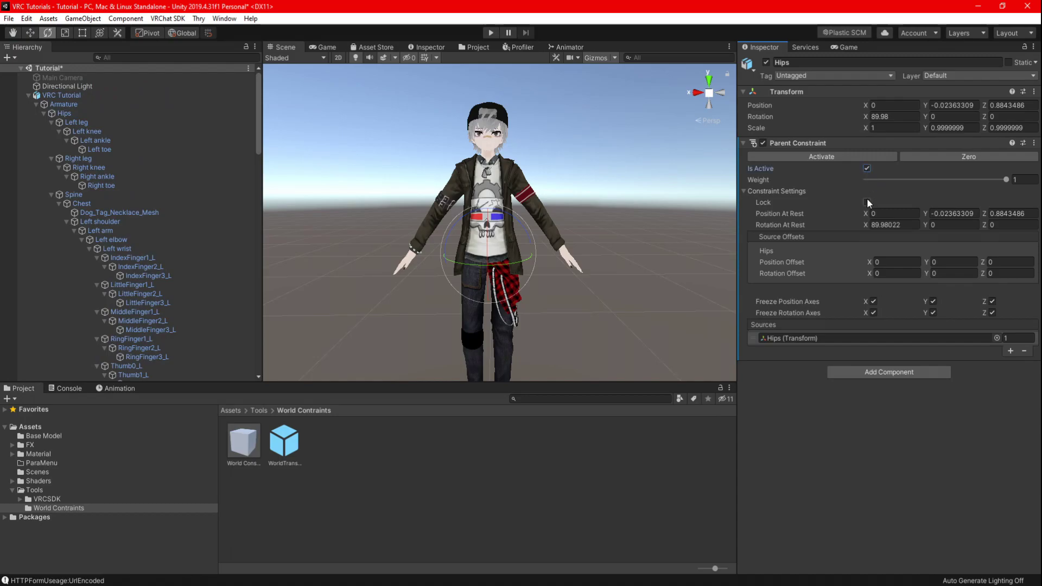
click(867, 202)
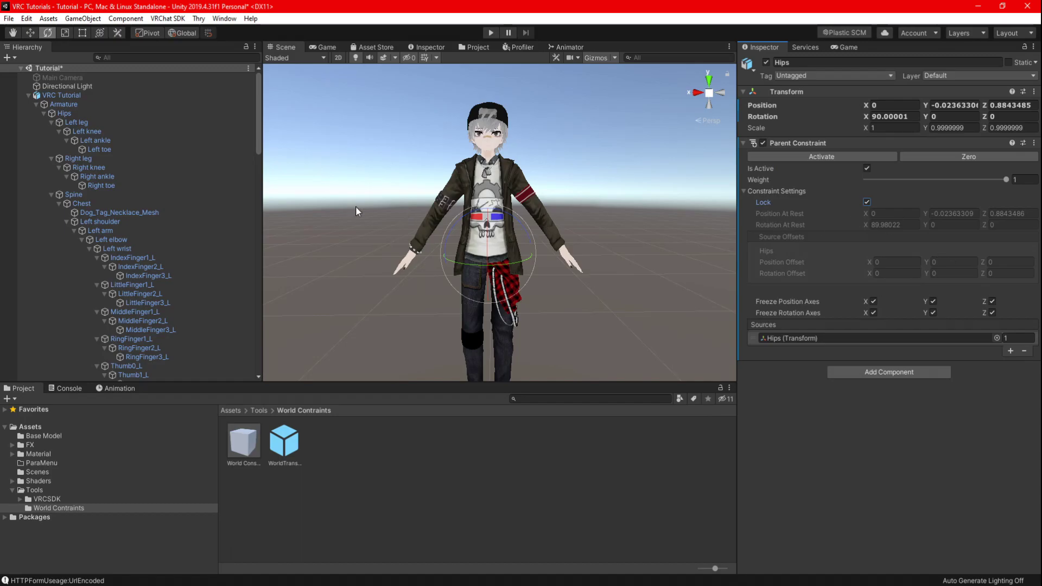
Step: Start selecting the remaining Freeze Mode bones from the Left leg downward
scroll(175, 194, down, 10)
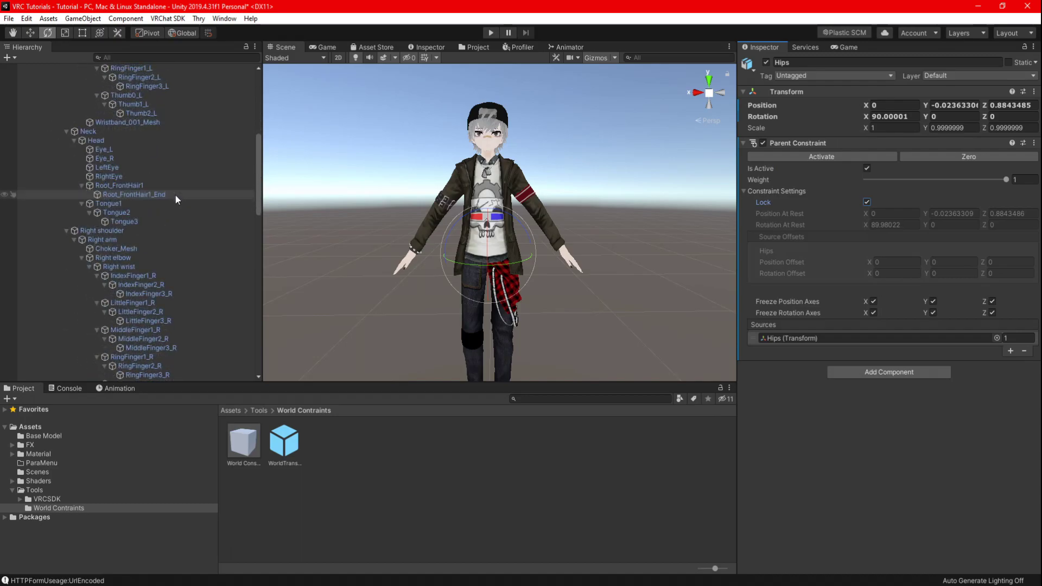
scroll(175, 194, down, 9)
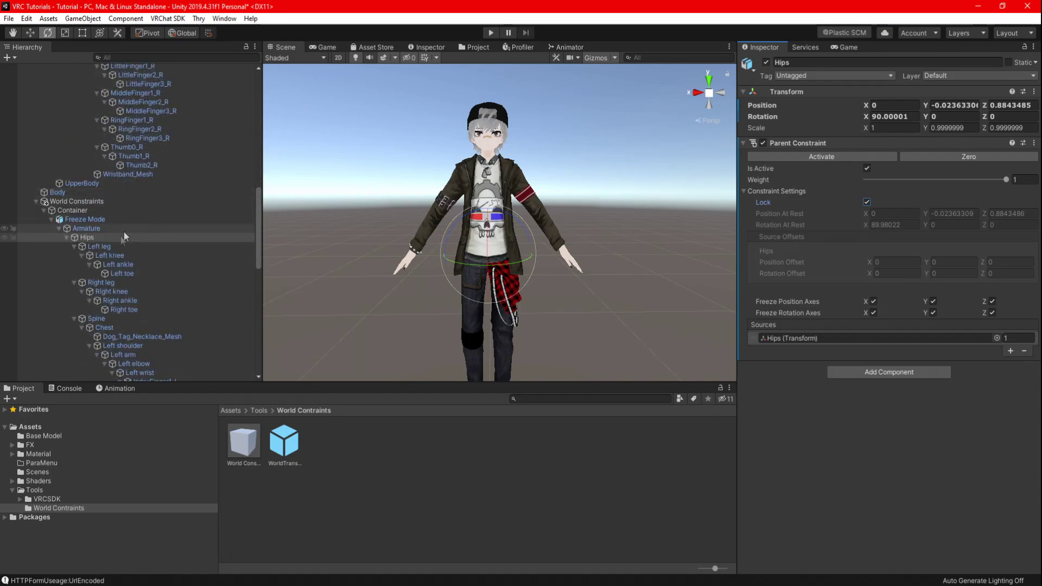
click(99, 246)
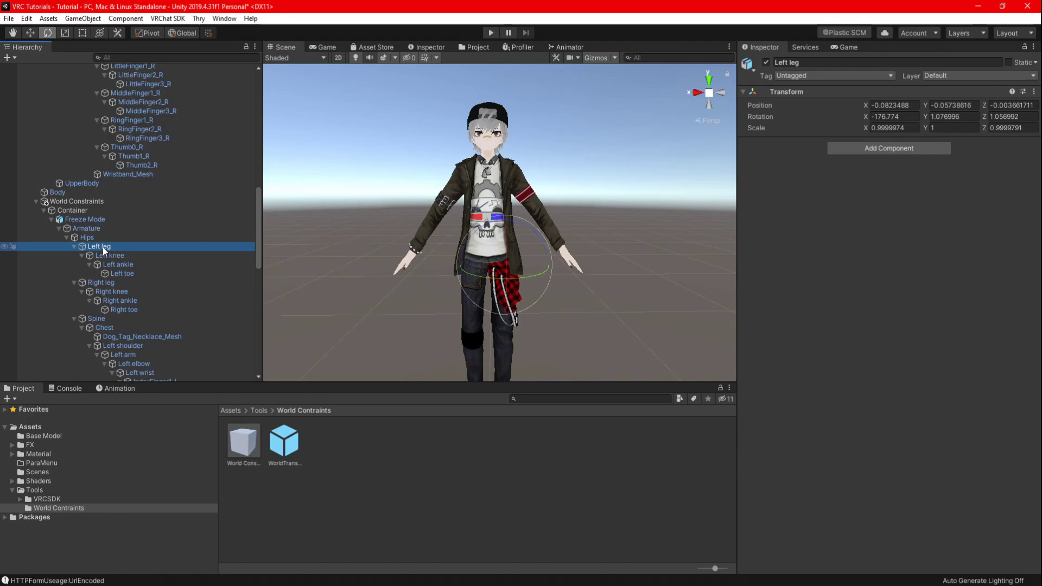
scroll(102, 246, down, 3)
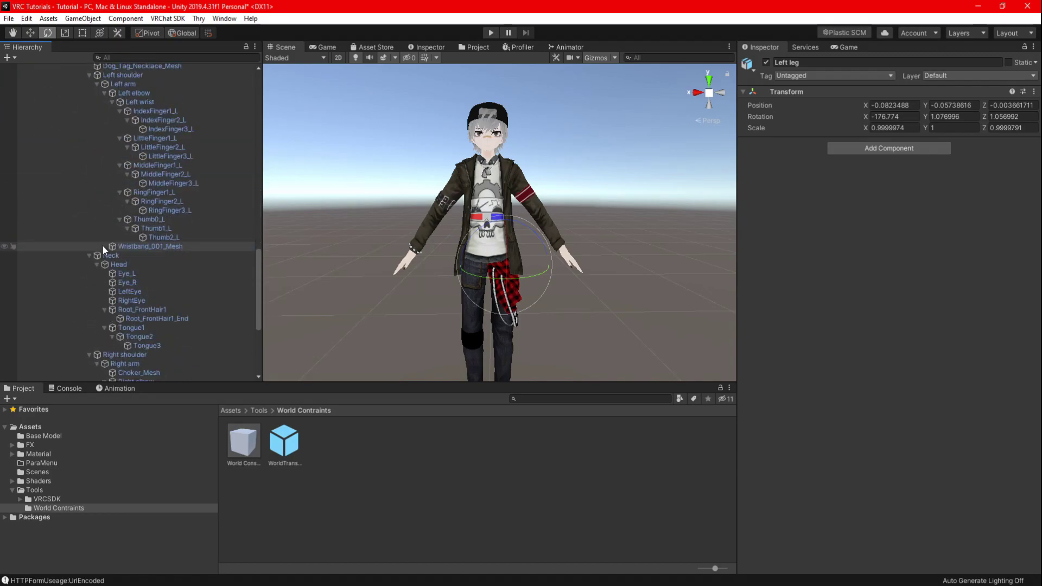
scroll(103, 246, down, 6)
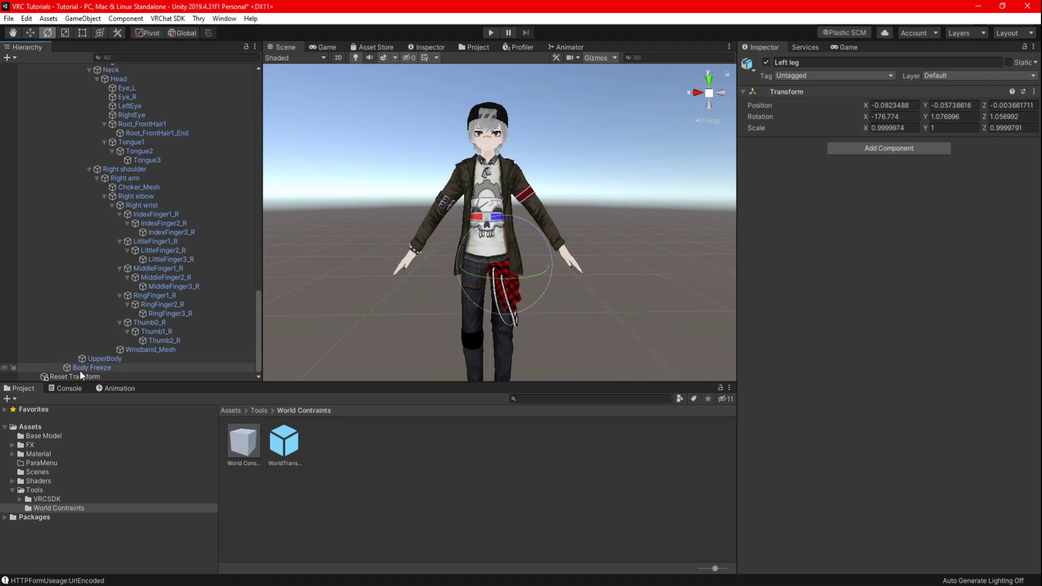
Step: Add an active Rotation Constraint with one empty source slot to all bones through UpperBody
shift+click(101, 359)
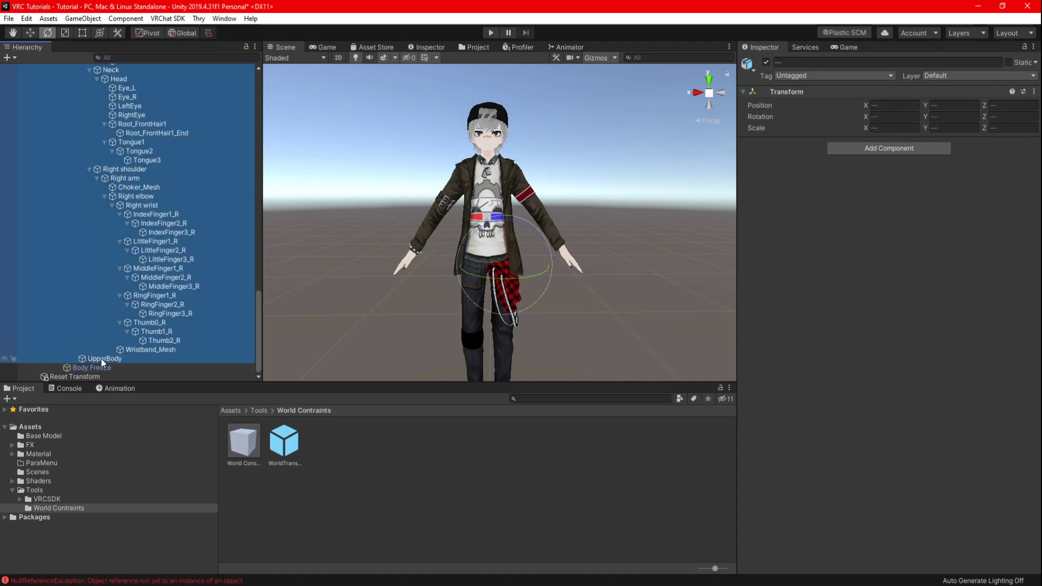
click(889, 149)
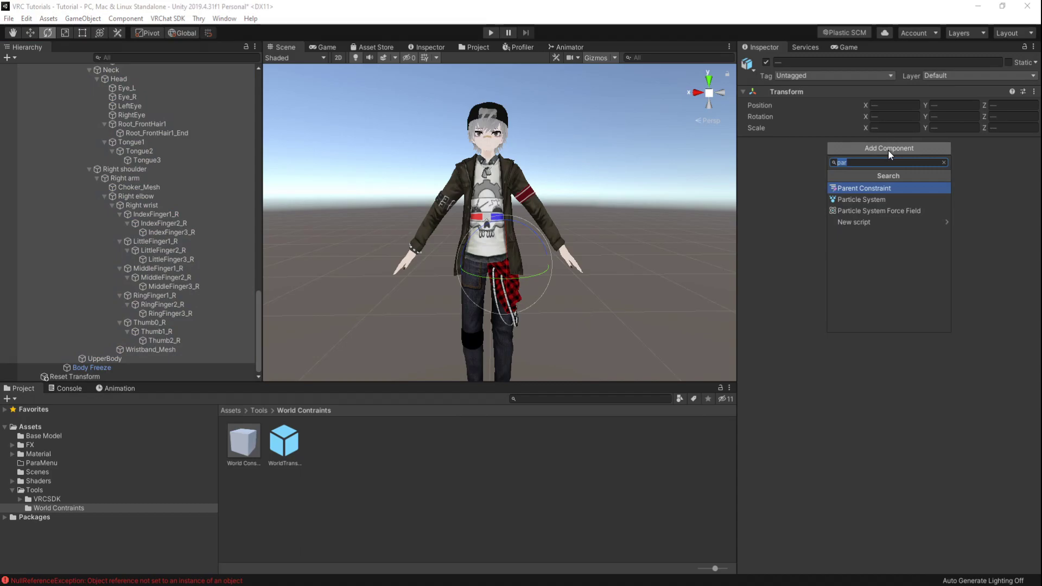
text(rotat)
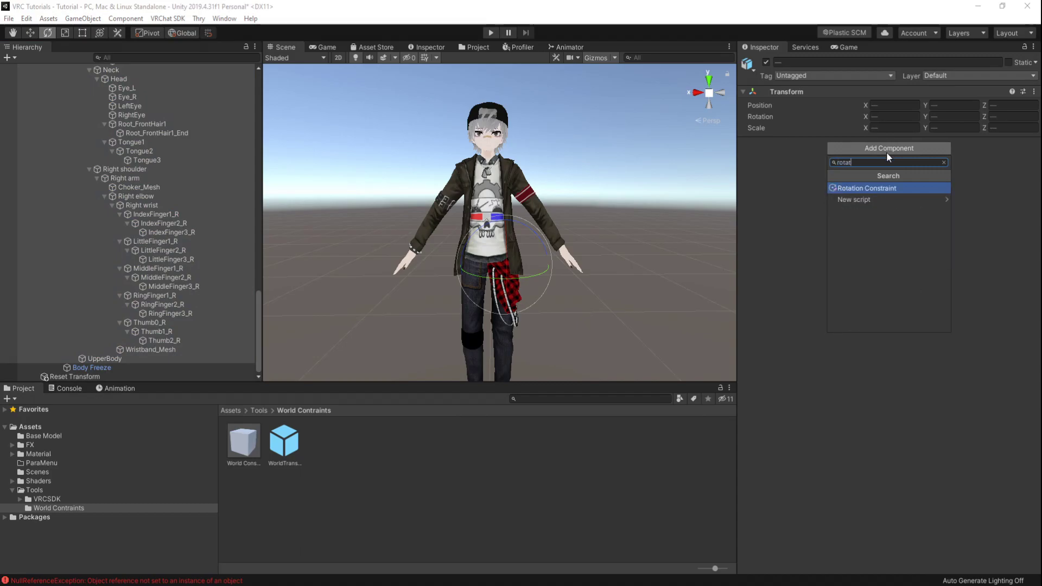
click(866, 188)
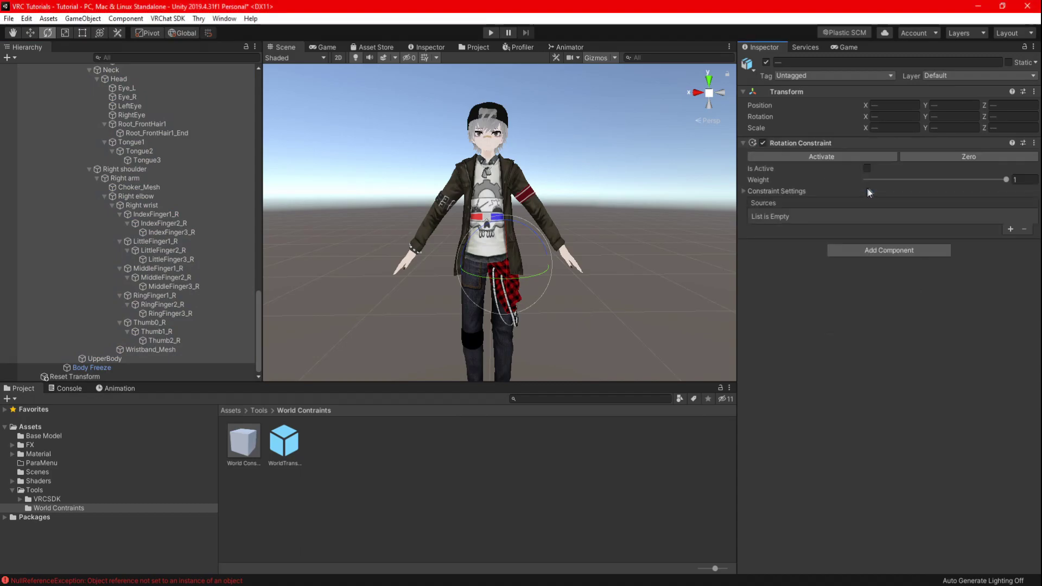
click(744, 192)
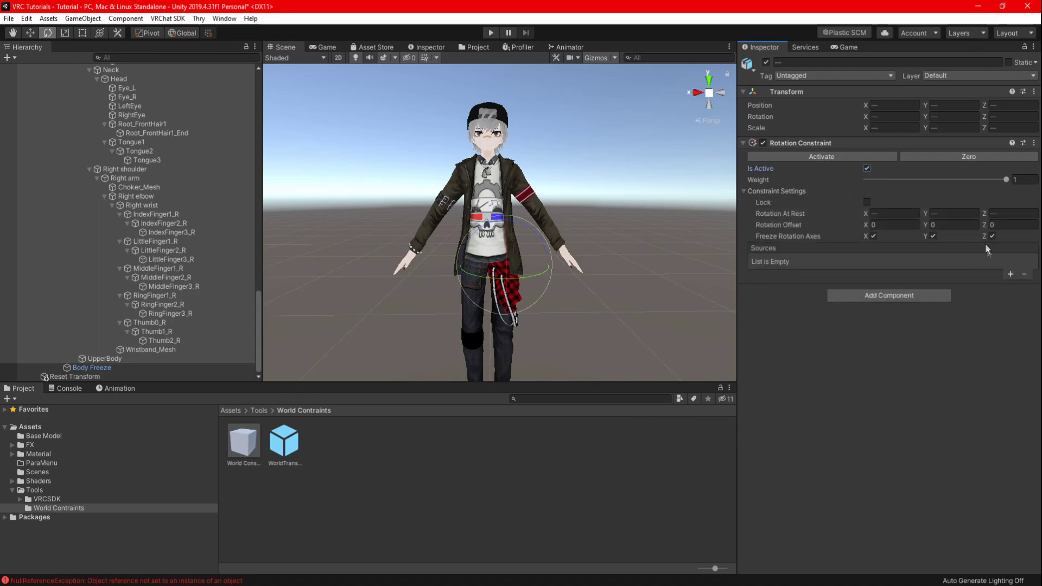
click(1011, 275)
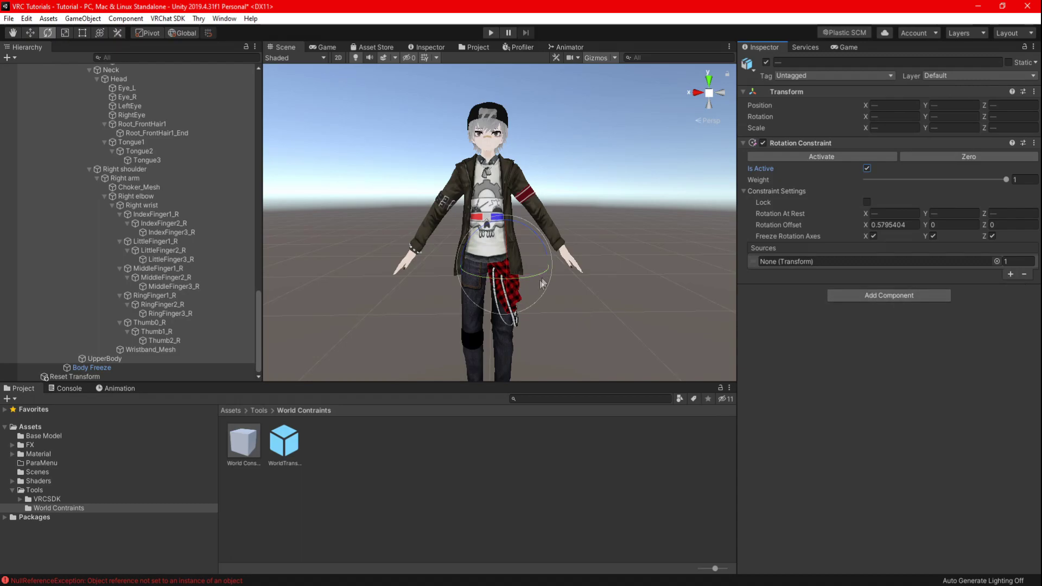
click(109, 360)
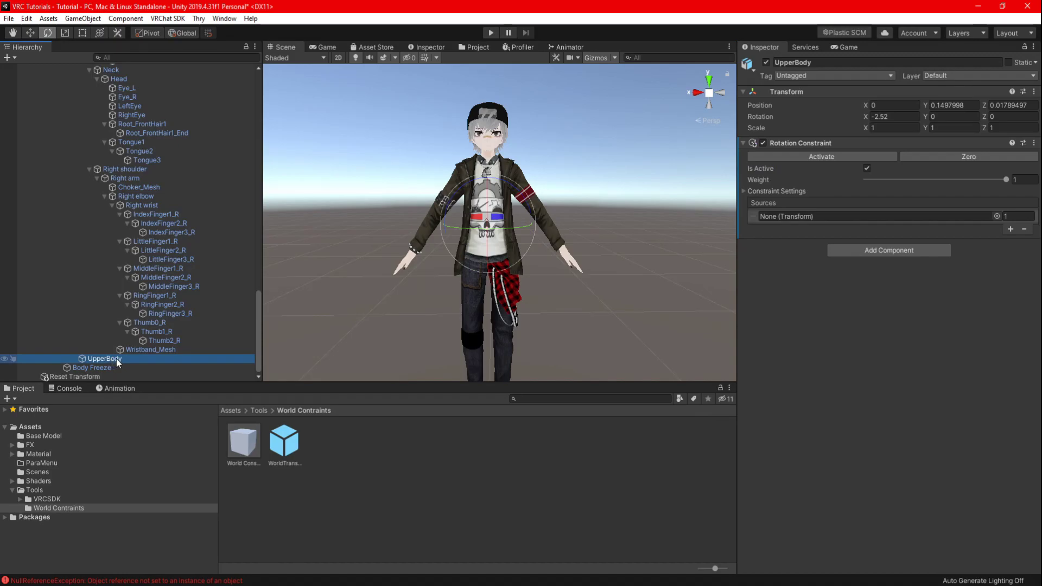
Step: Drag the matching original bones into the first hand and finger bones' Rotation Constraint sources
scroll(146, 288, up, 10)
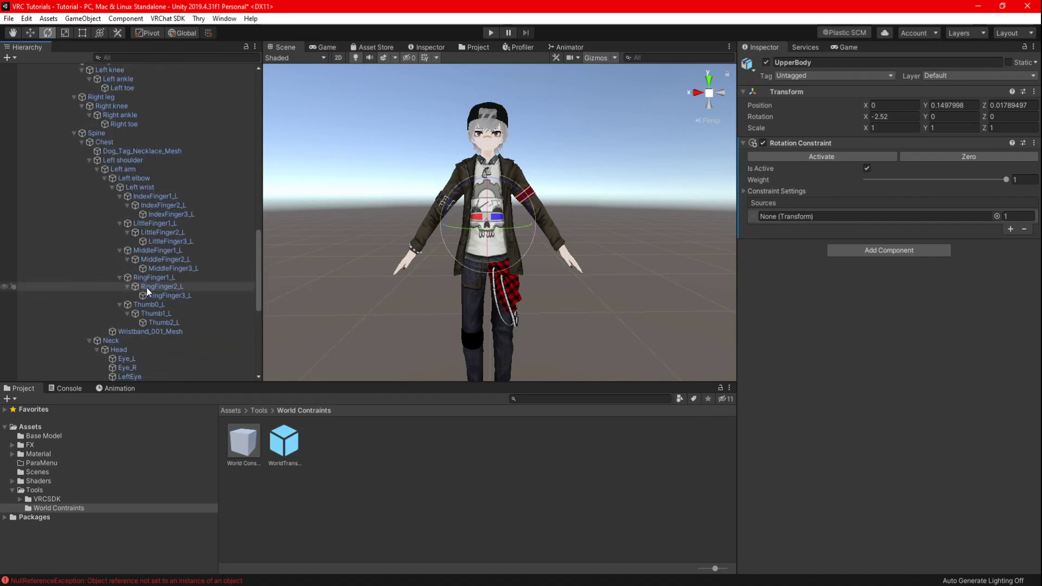
scroll(159, 274, up, 5)
drag(90, 167, 798, 216)
scroll(154, 229, down, 12)
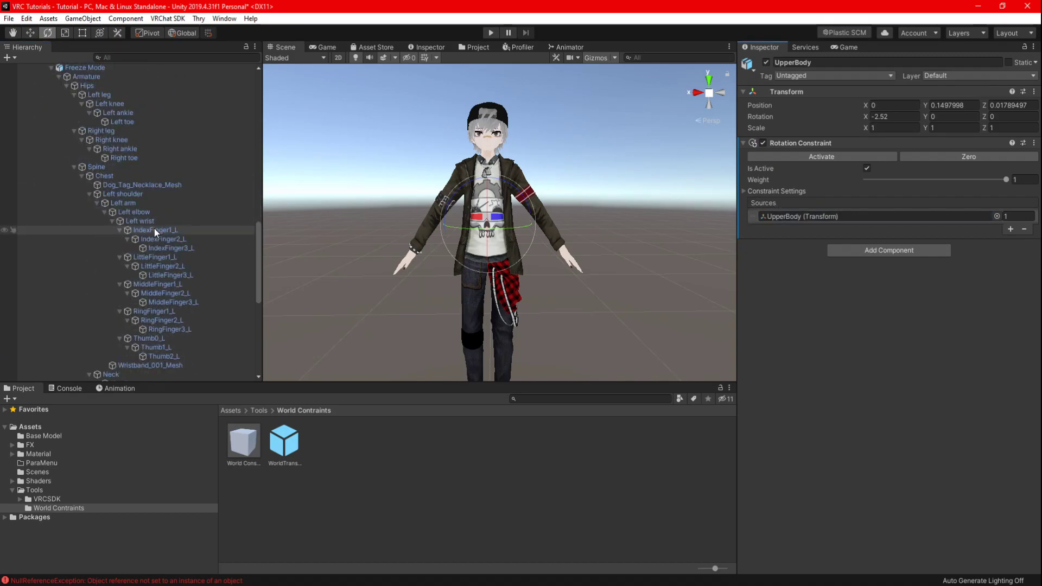
scroll(154, 230, down, 3)
click(157, 346)
scroll(165, 310, up, 12)
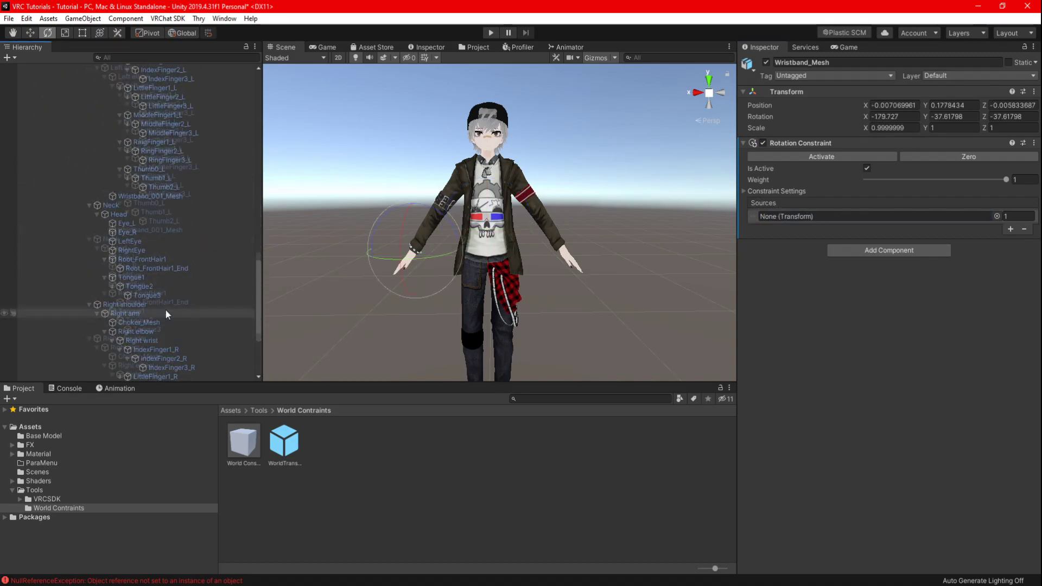
scroll(163, 293, up, 6)
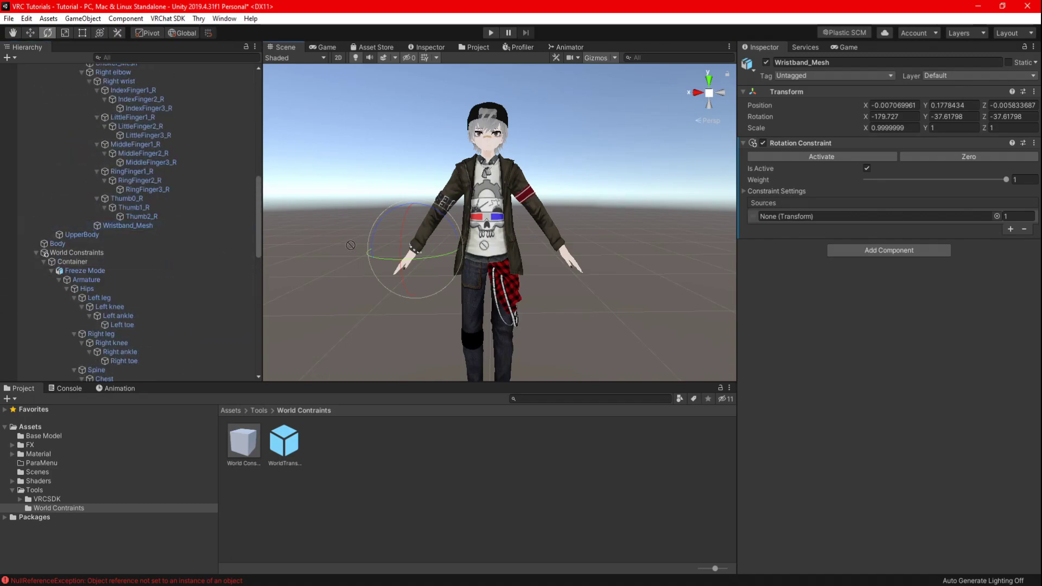
drag(143, 225, 779, 217)
scroll(93, 285, down, 15)
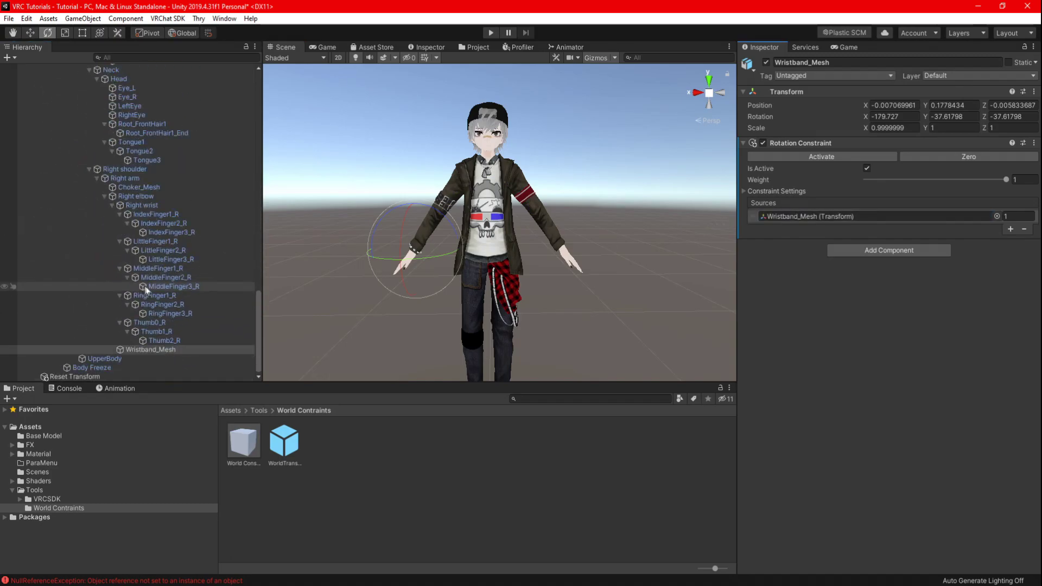
click(171, 341)
scroll(183, 327, down, 5)
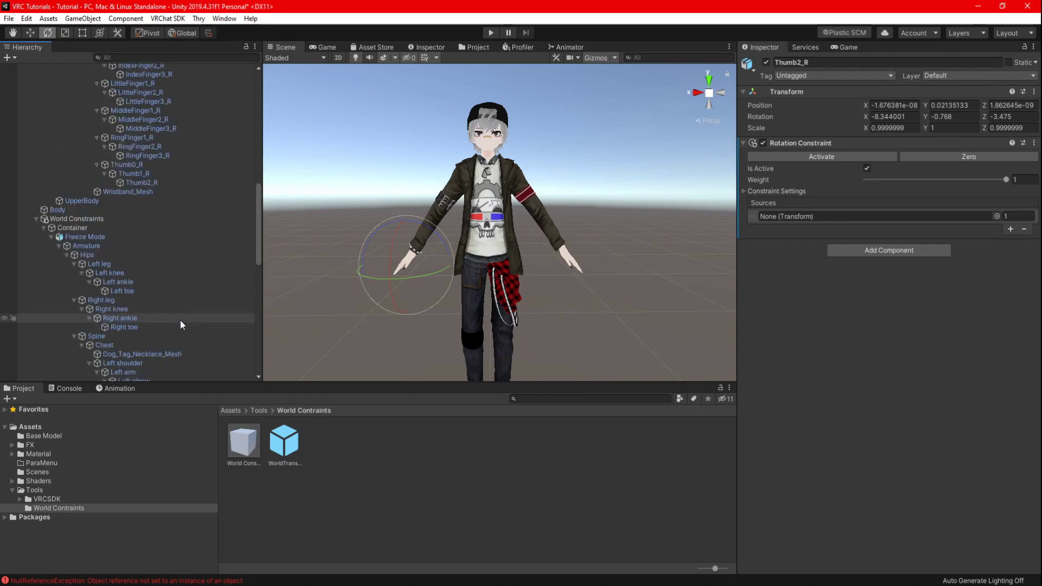
Step: Collapse the Right wrist fingers and assign the original Right elbow as the elbow's rotation source
click(89, 129)
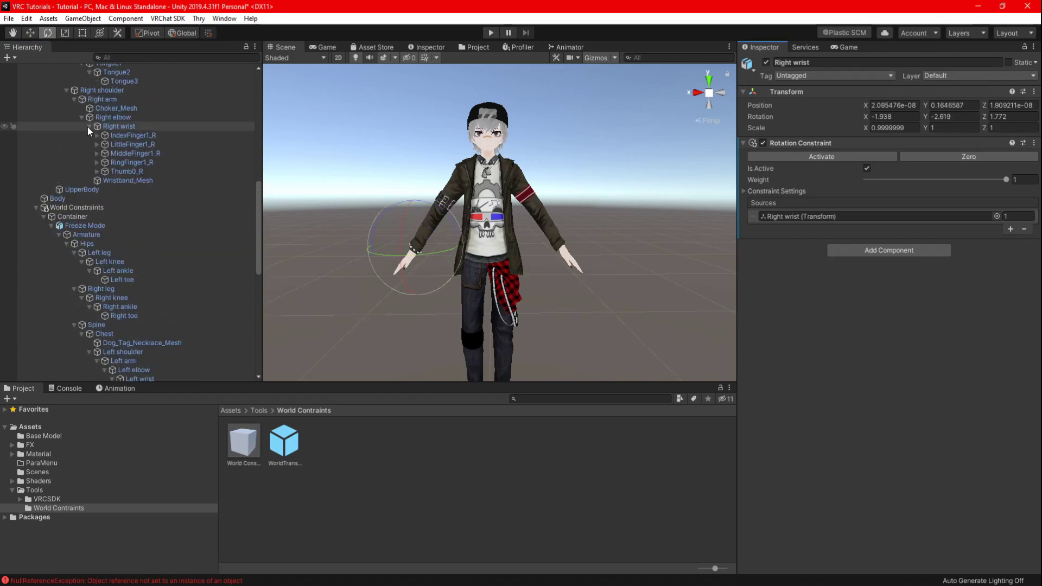
scroll(132, 202, down, 12)
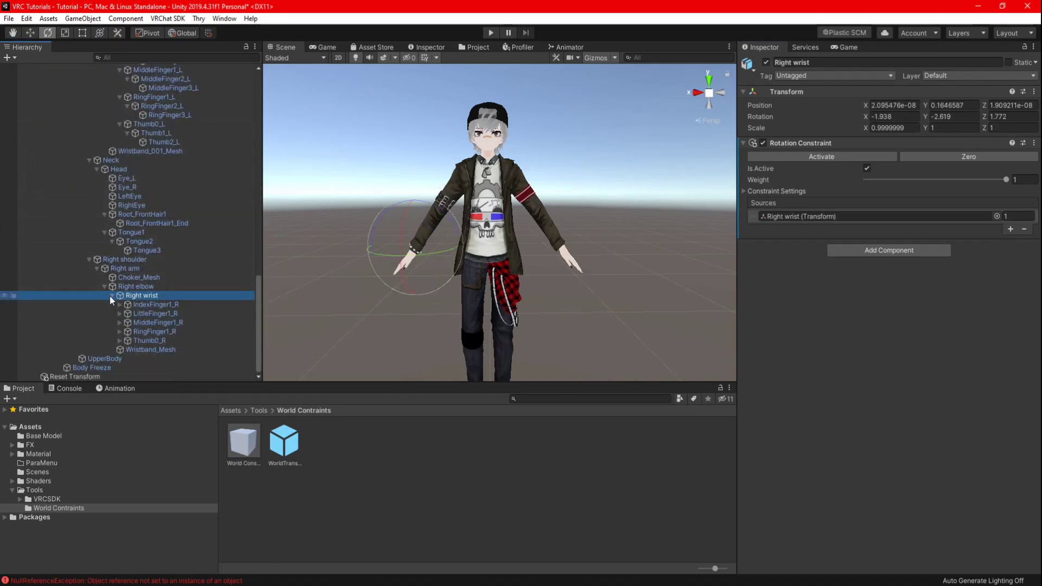
click(111, 296)
click(131, 334)
scroll(158, 298, up, 12)
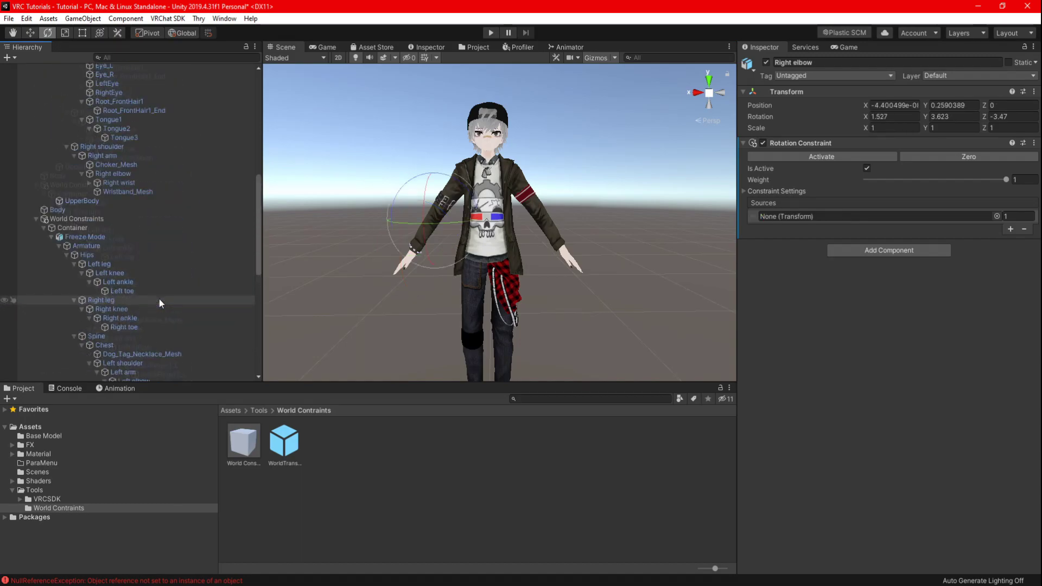
drag(114, 172, 840, 218)
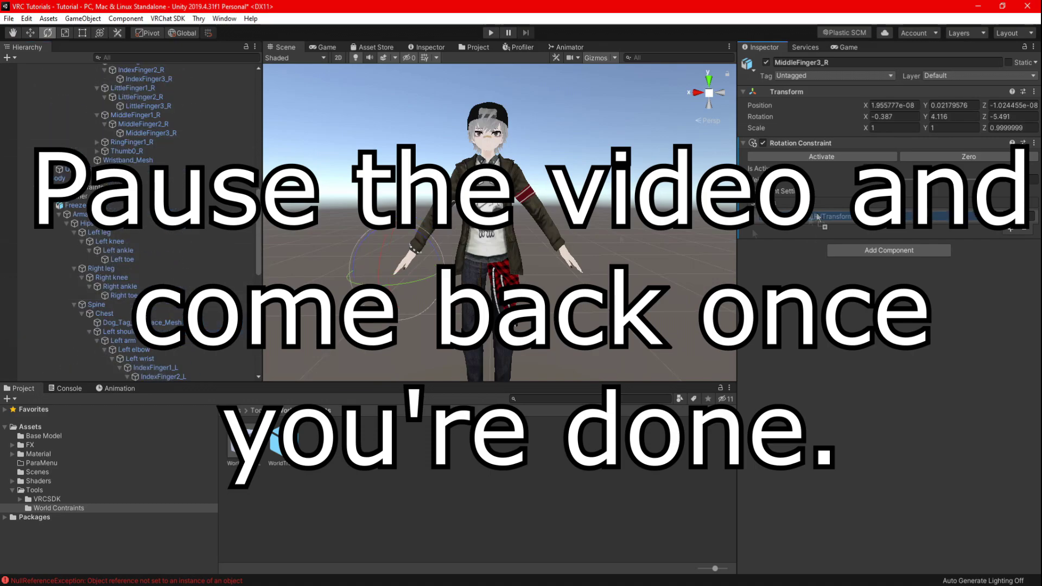
Step: Move on through LittleFinger1_R, Right wrist, Tongue2 and Eye_R to assign their sources
click(133, 174)
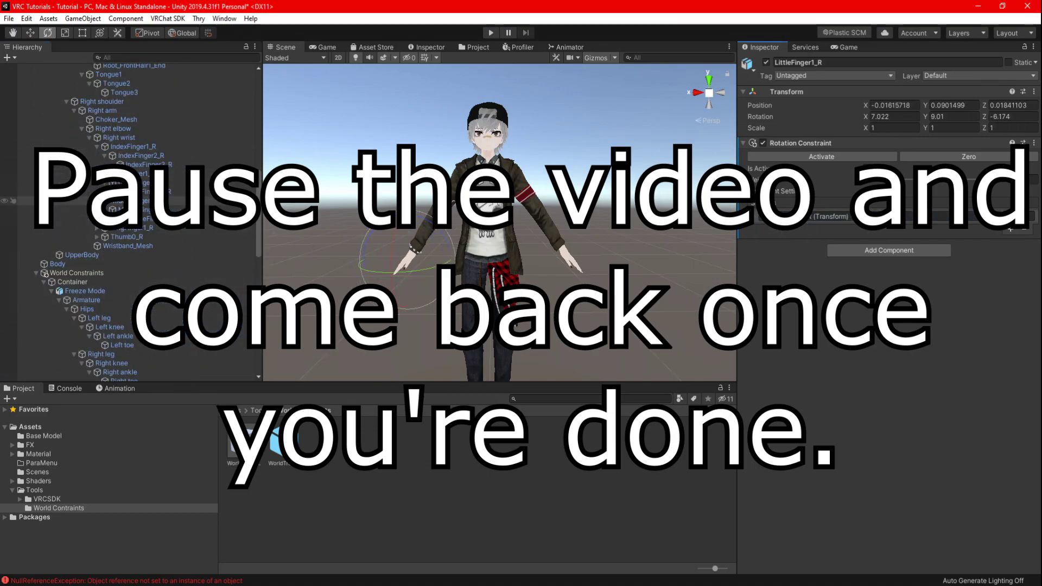
click(133, 295)
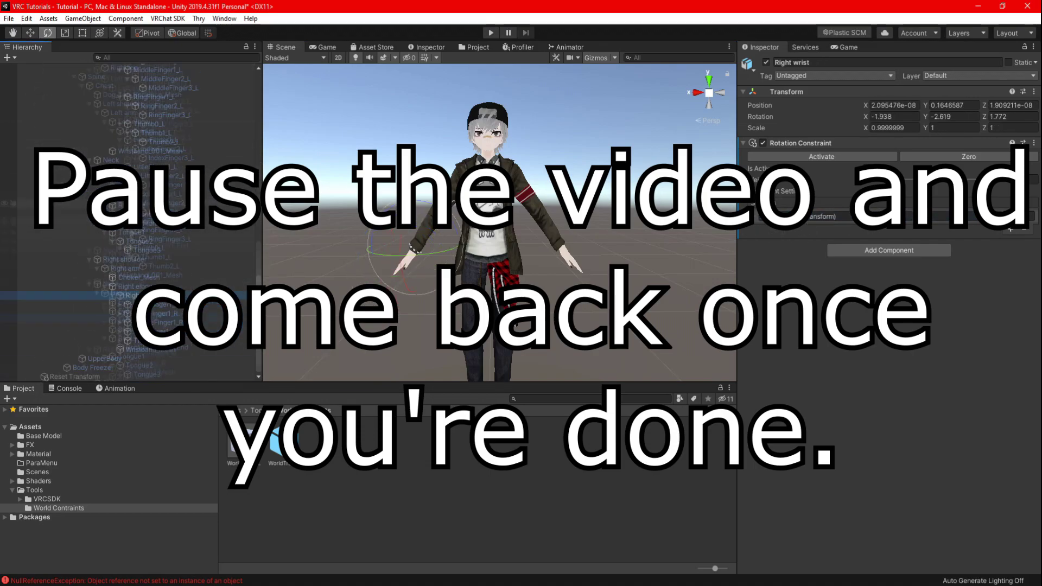
scroll(130, 217, up, 5)
click(116, 200)
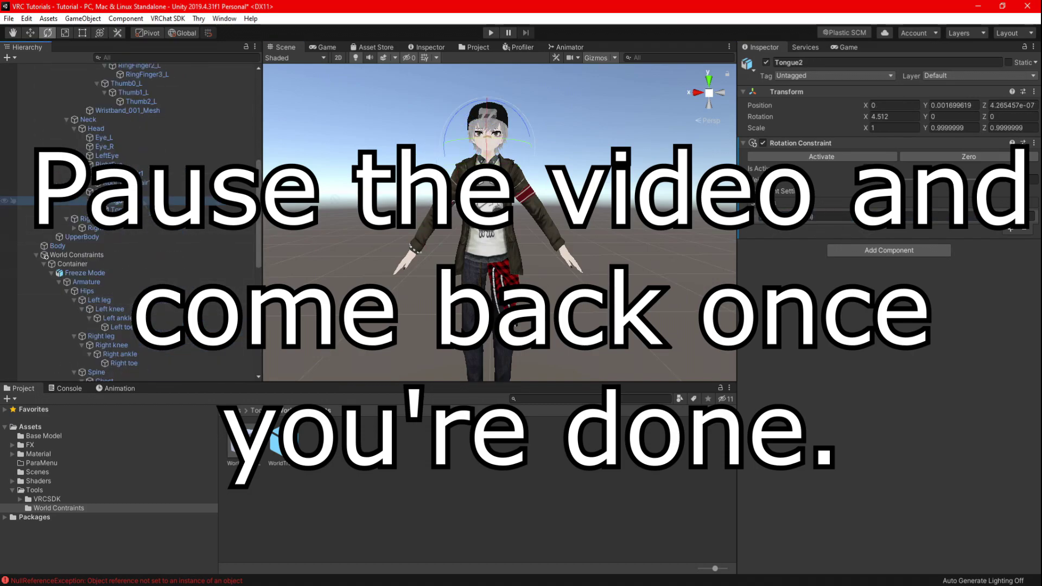
scroll(130, 217, up, 2)
click(104, 181)
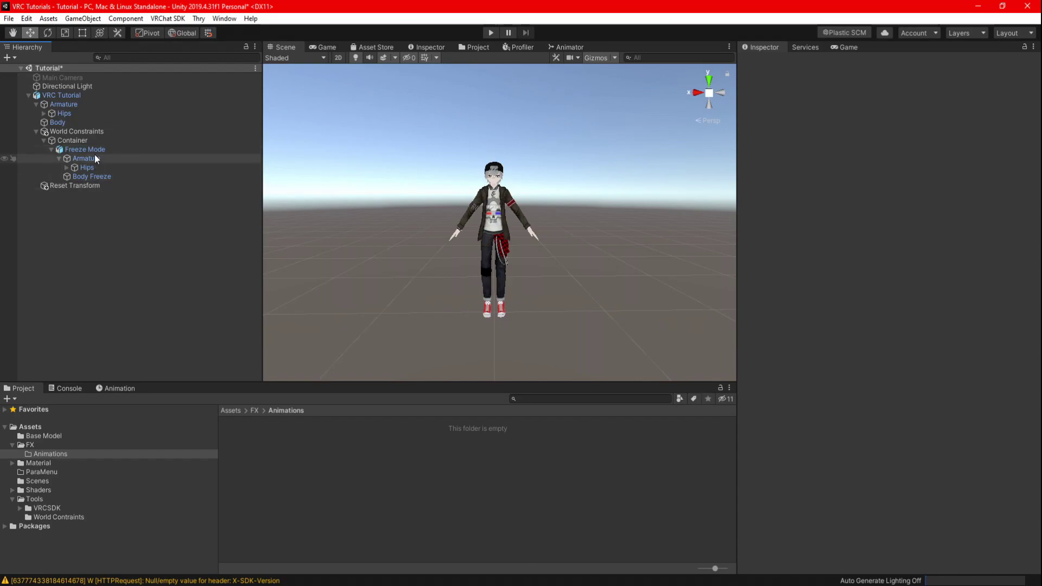
Step: Remove the Animator component from the Freeze Mode object
click(95, 152)
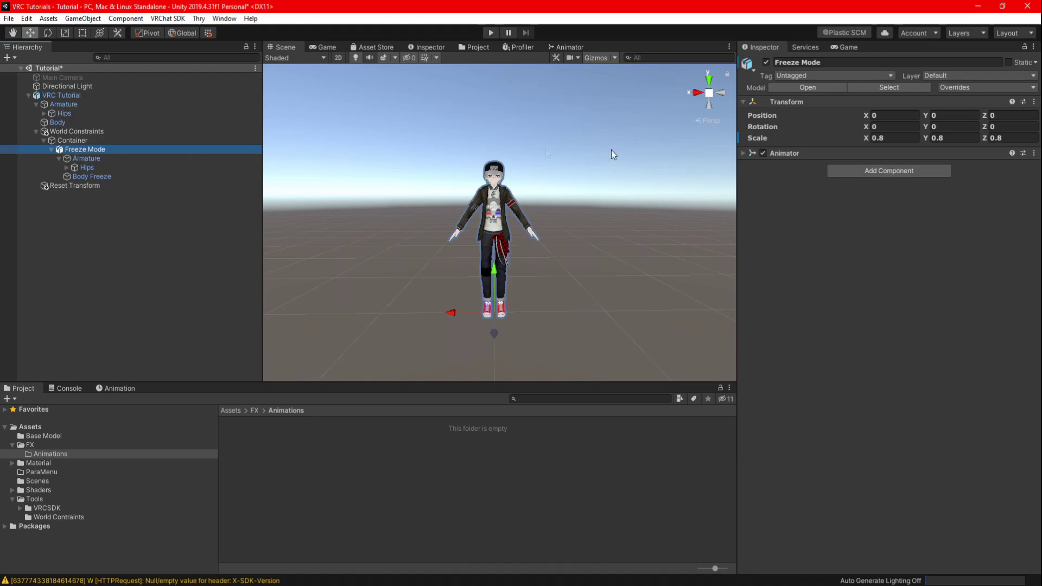
click(743, 154)
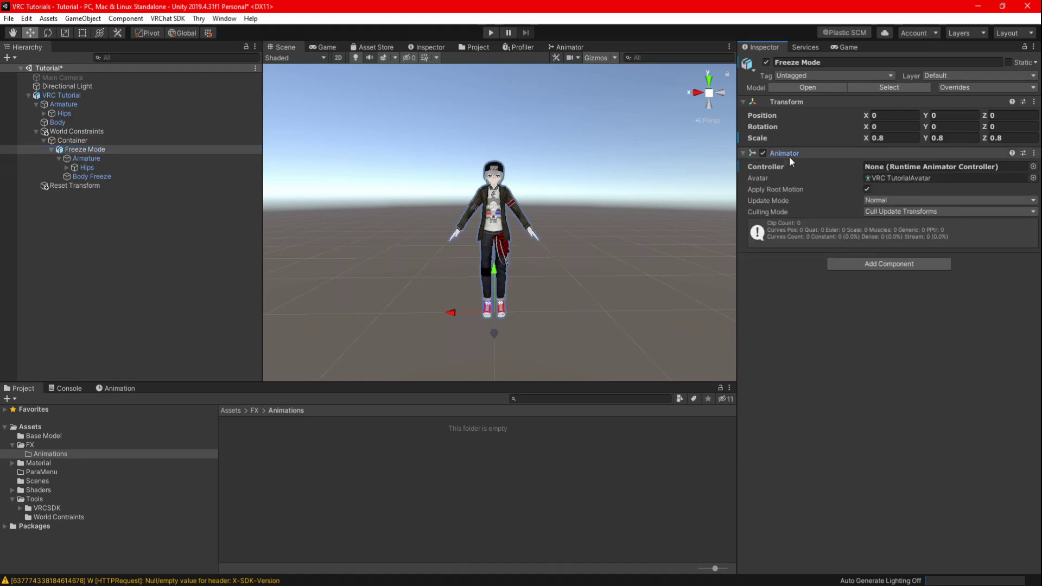
click(805, 154)
right_click(806, 155)
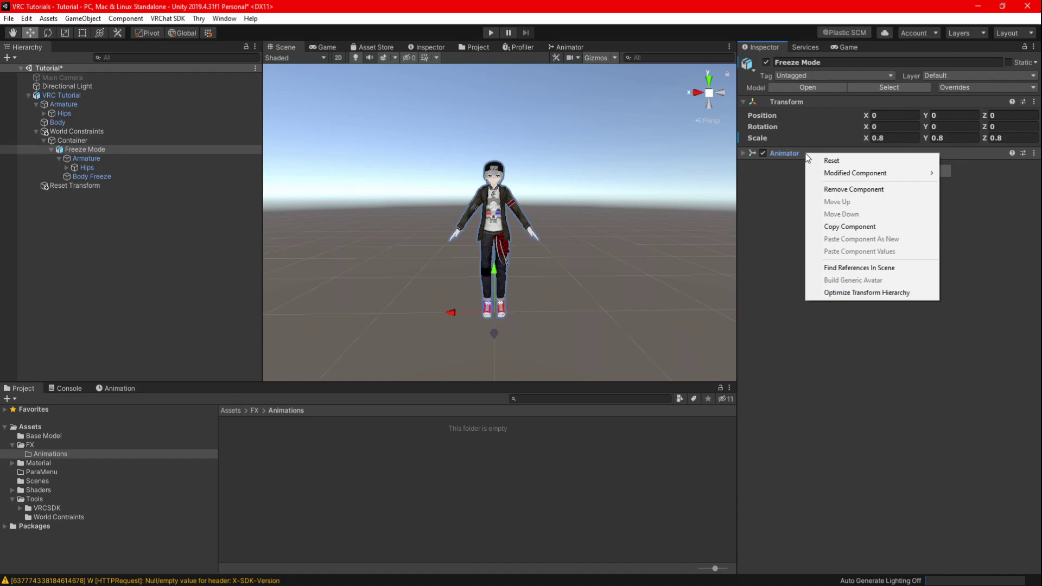
click(847, 190)
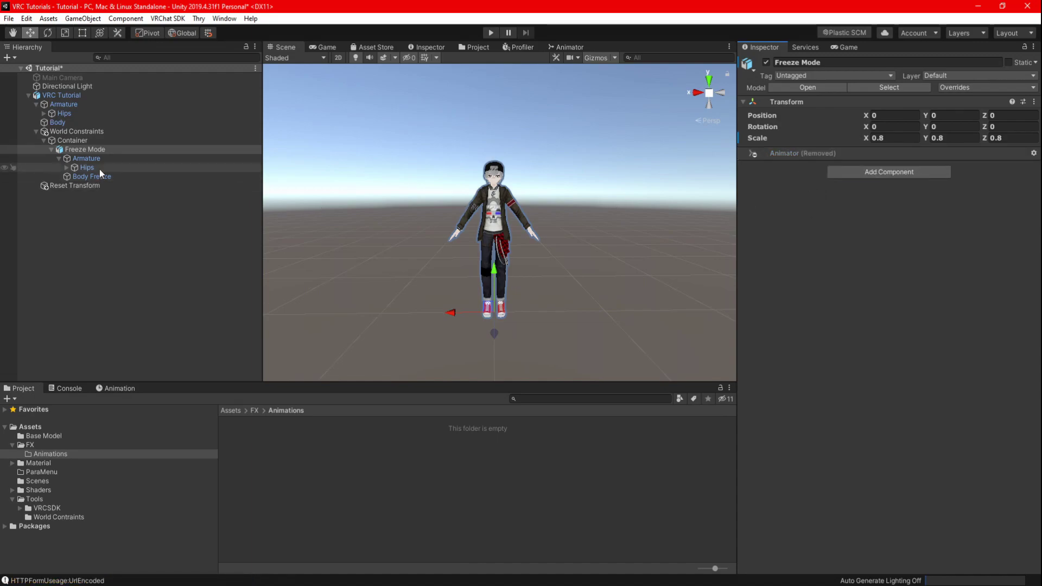
Step: Deactivate the Body Freeze mesh to hide the frozen copy
right_click(91, 148)
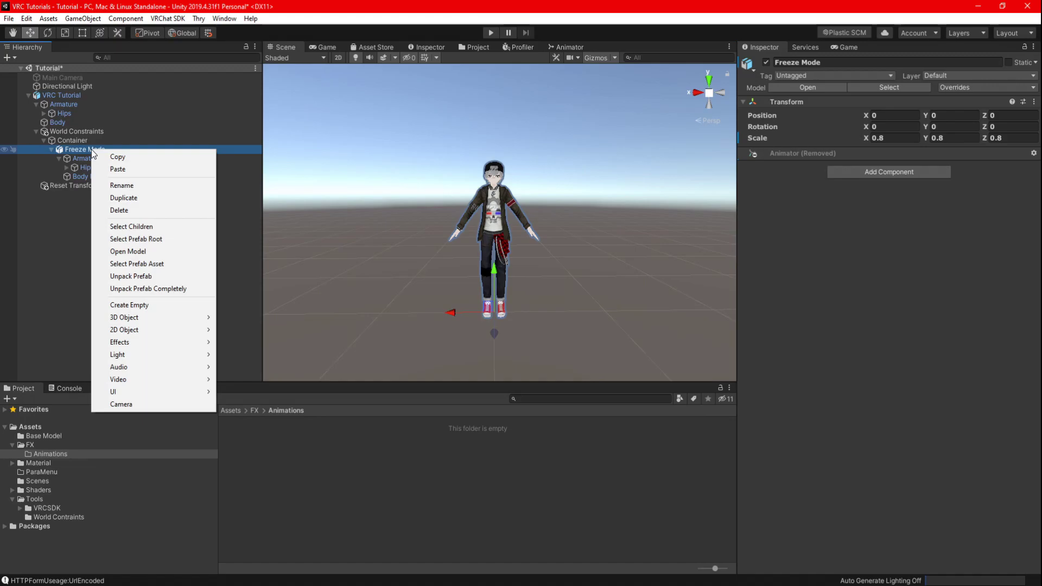
click(70, 203)
click(106, 178)
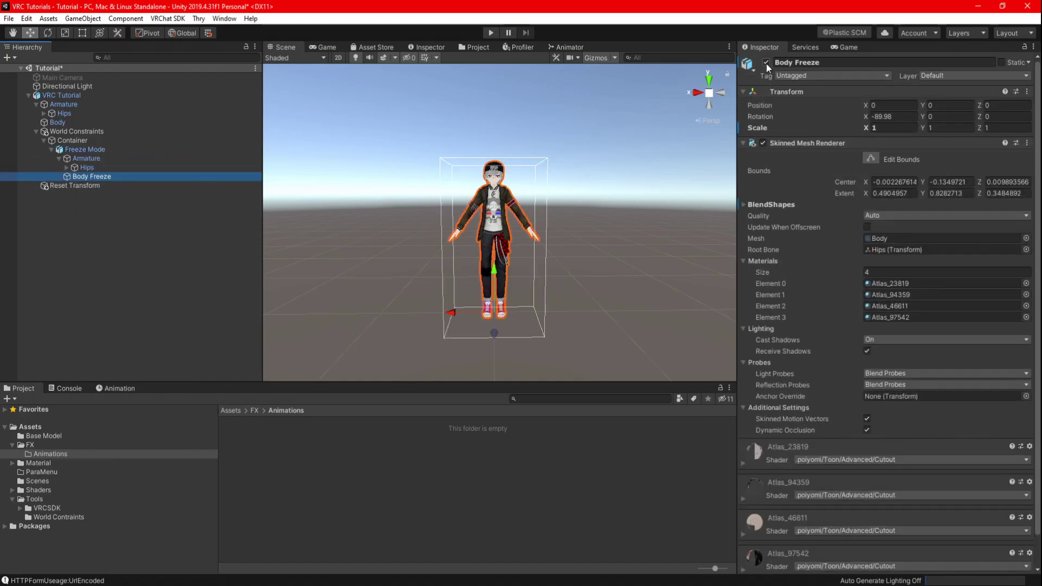
click(767, 64)
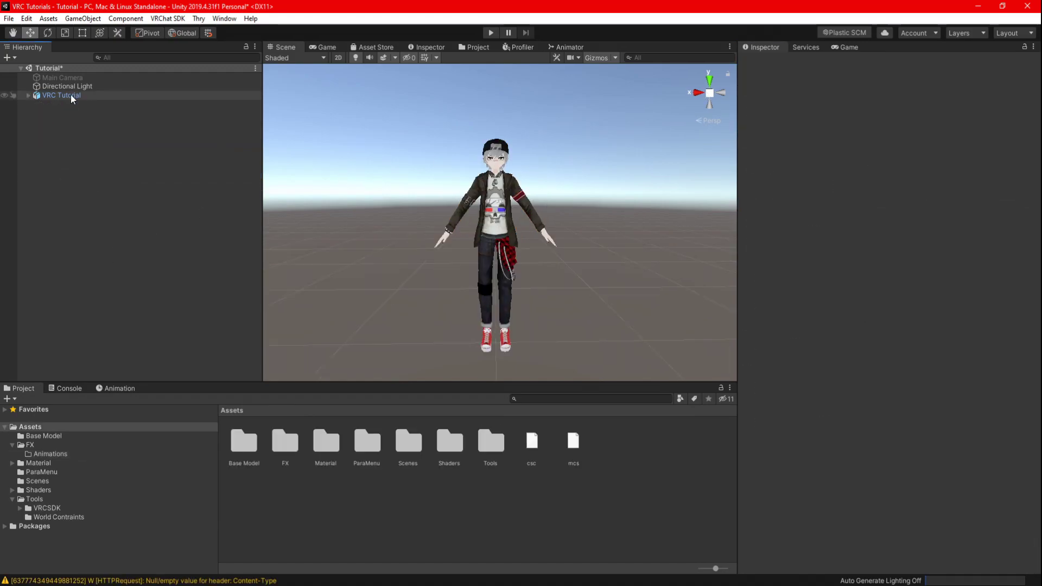
Step: Duplicate the VRC Tutorial avatar and deactivate the original
click(70, 95)
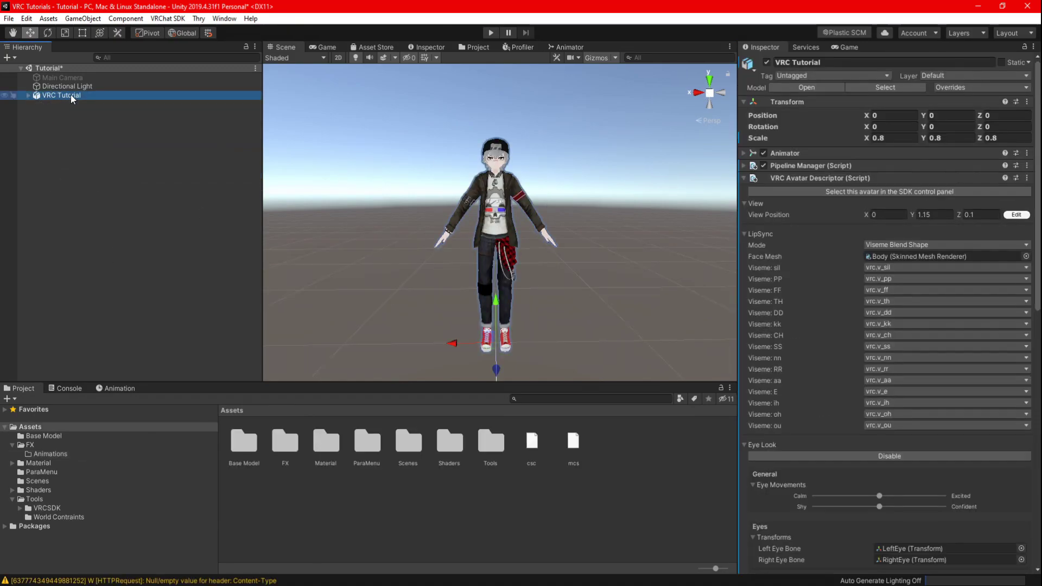
key(ctrl+d)
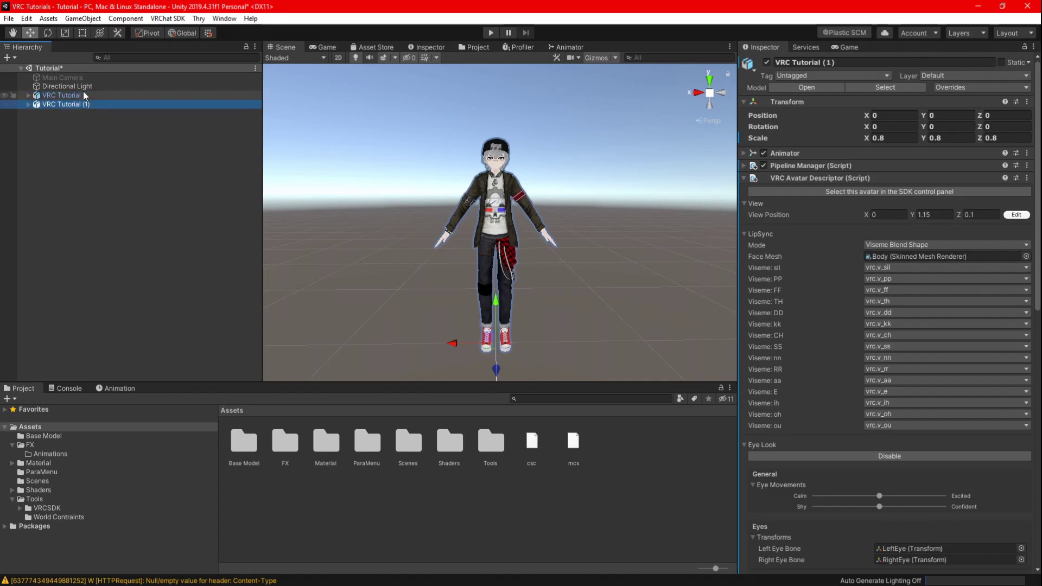
click(83, 93)
click(767, 63)
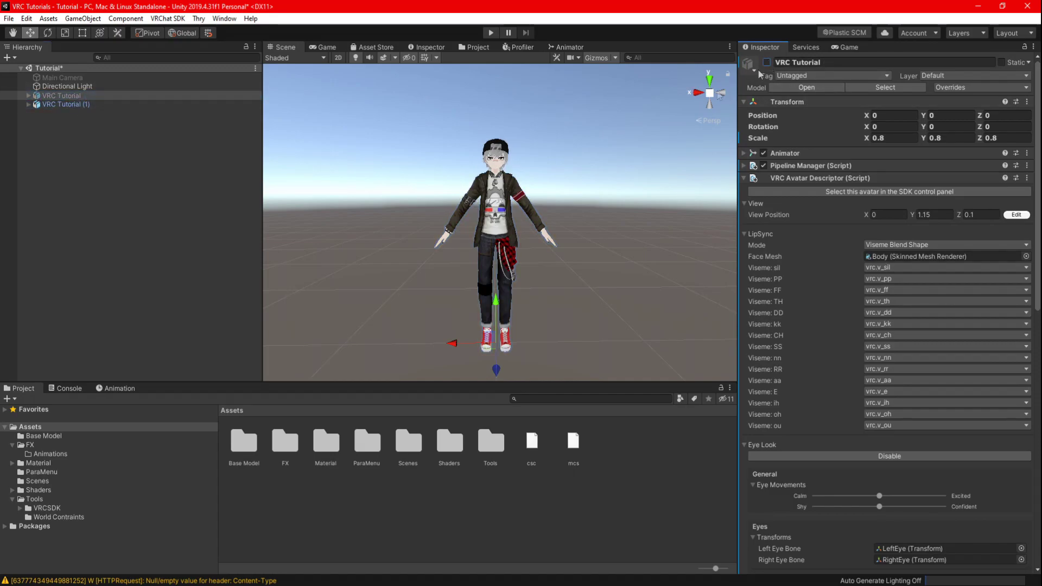
Step: Expand VRC Tutorial (1) down to Freeze Mode and open Assets > FX > Animations
click(28, 105)
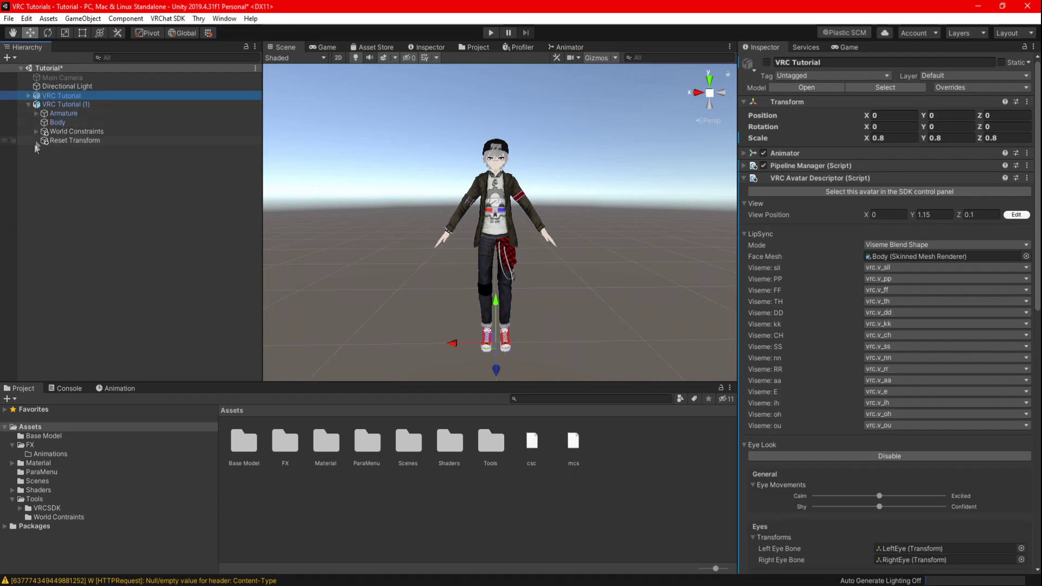
click(35, 131)
double_click(285, 443)
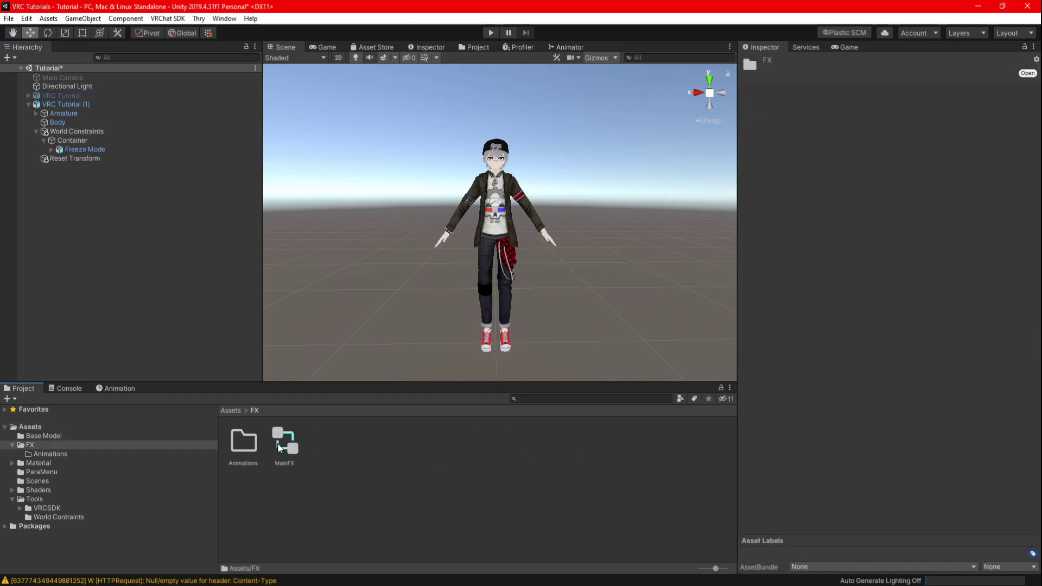
double_click(245, 444)
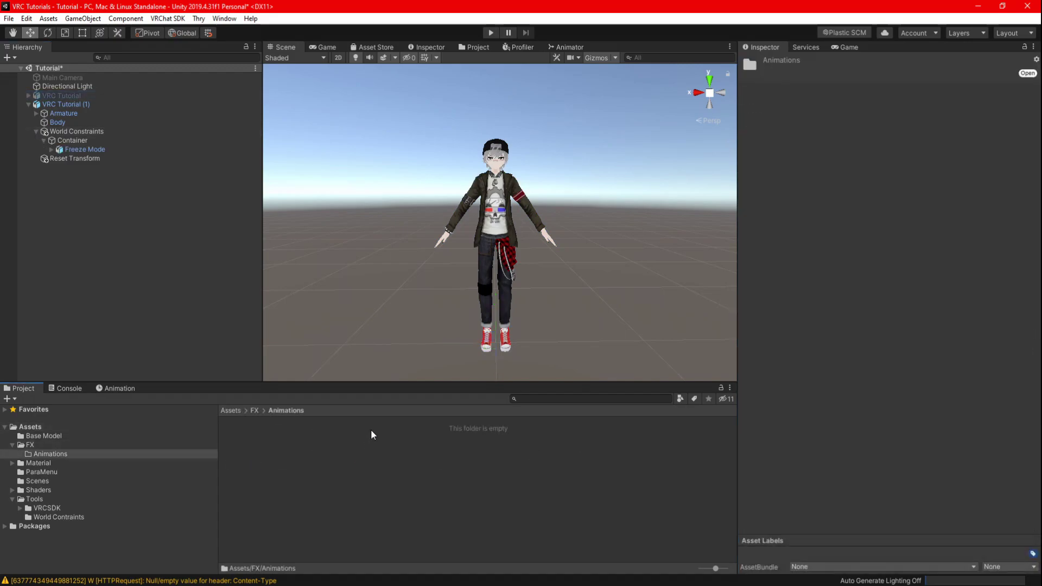
click(67, 103)
click(120, 389)
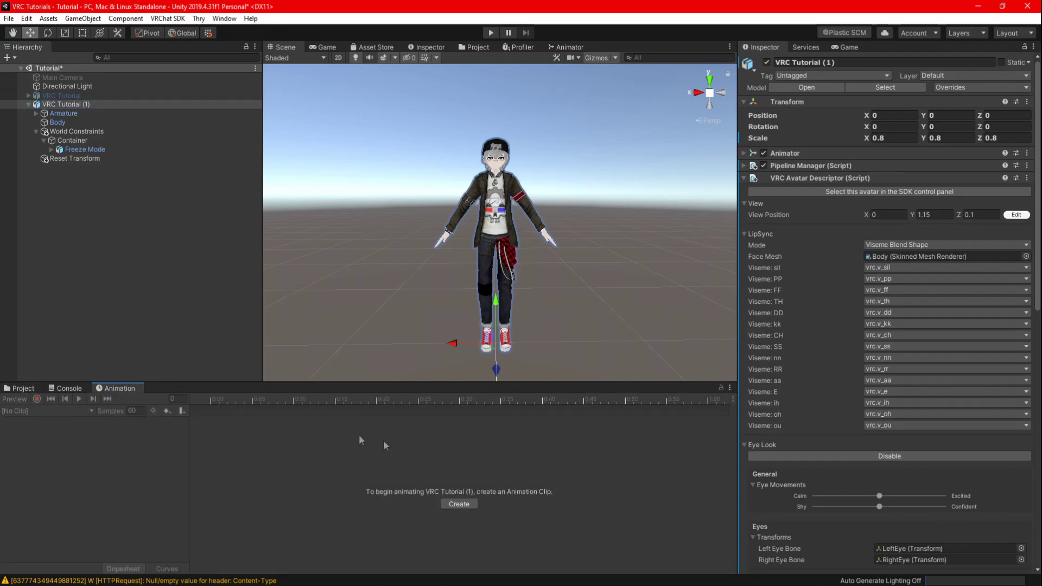
click(458, 504)
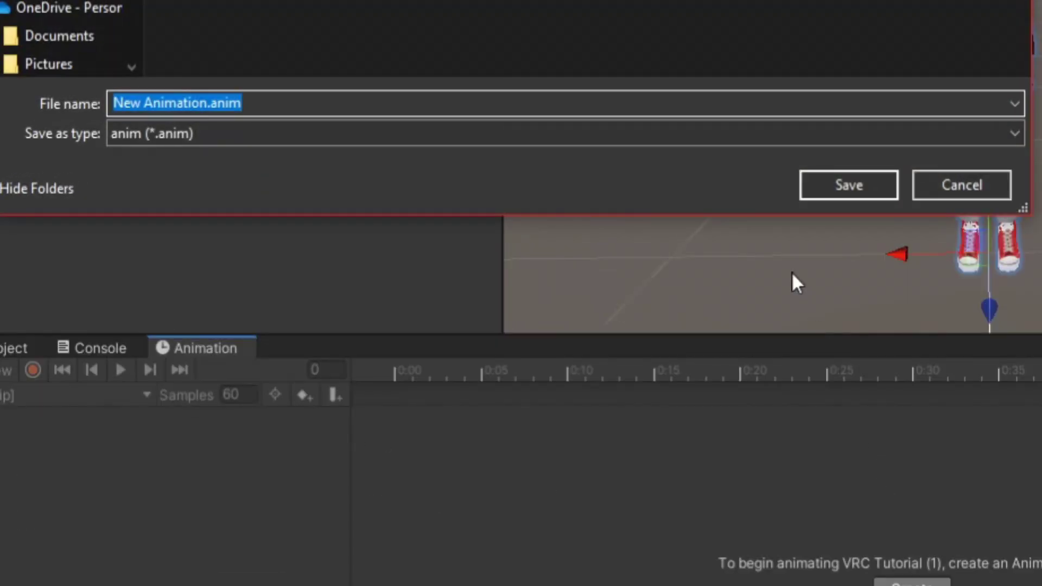
text(Freeze Mode)
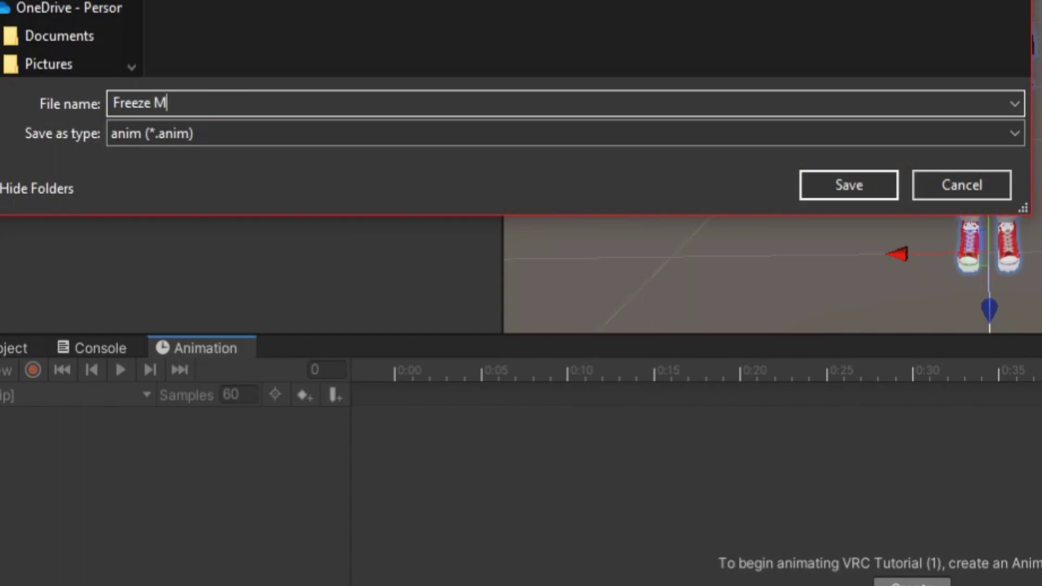
key(BackSpace)
key(BackSpace)
key(BackSpace)
key(BackSpace)
text(On)
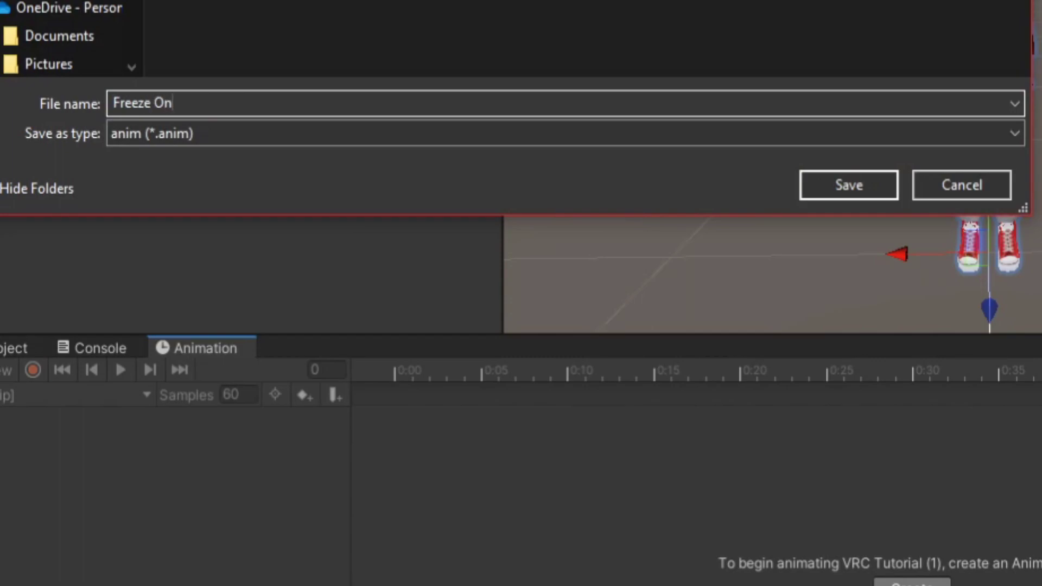
click(836, 184)
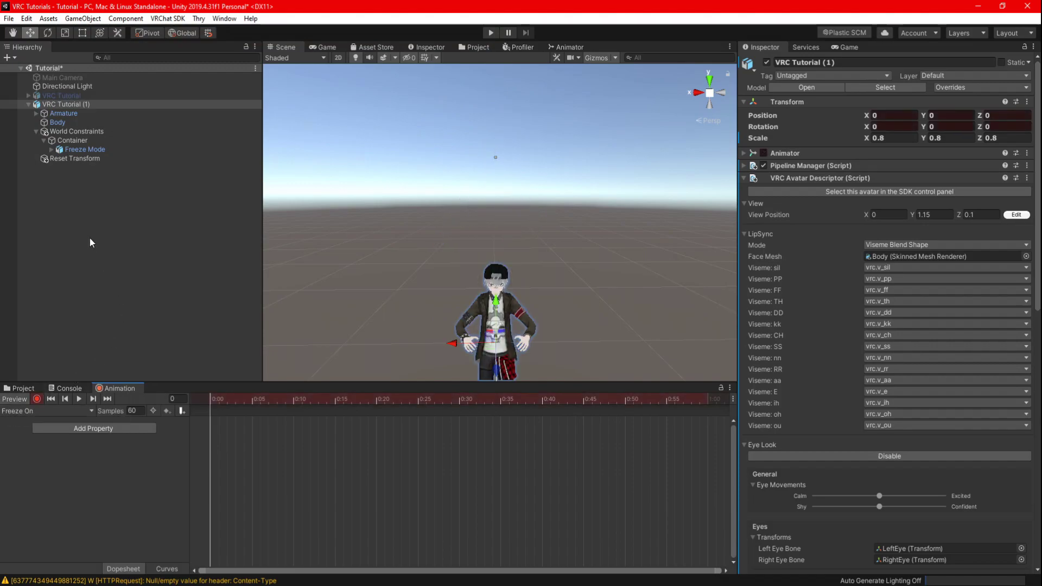
click(50, 150)
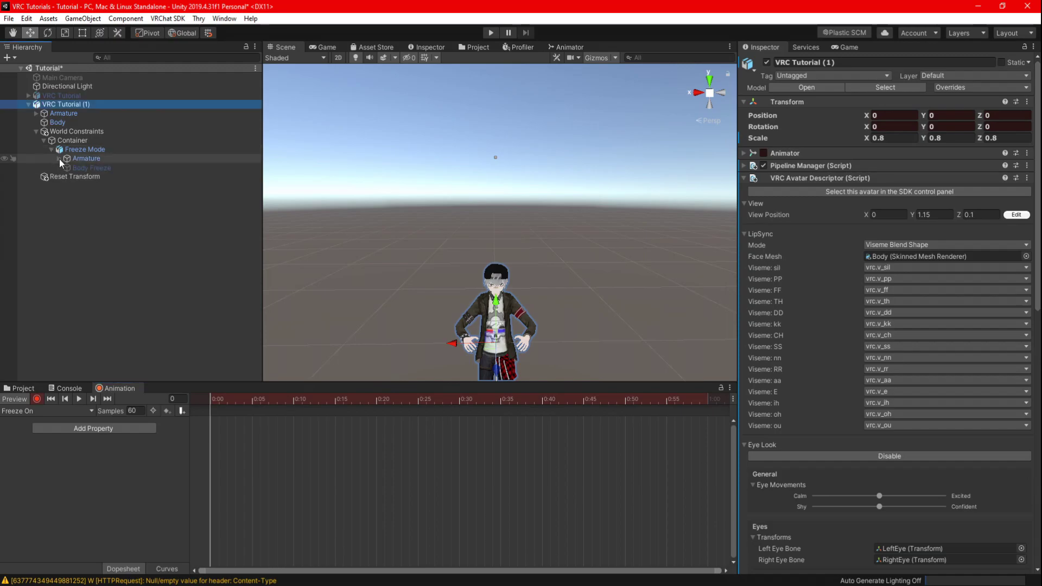
Step: Expand Freeze Mode's bone tree and deactivate Body in the Freeze On clip
click(77, 151)
key(Down)
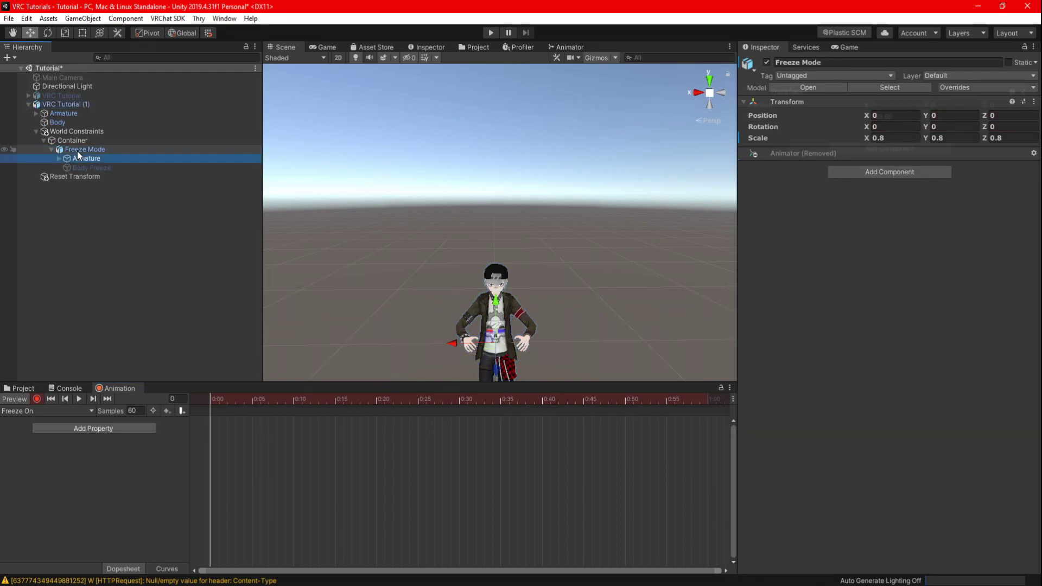
key(Down)
key(Down)
key(Down)
key(Down)
key(Down)
key(Down)
key(Down)
key(Down)
key(Down)
key(Down)
key(Down)
key(Down)
key(Down)
key(Down)
key(Down)
key(Down)
key(Down)
key(Down)
key(Down)
key(Down)
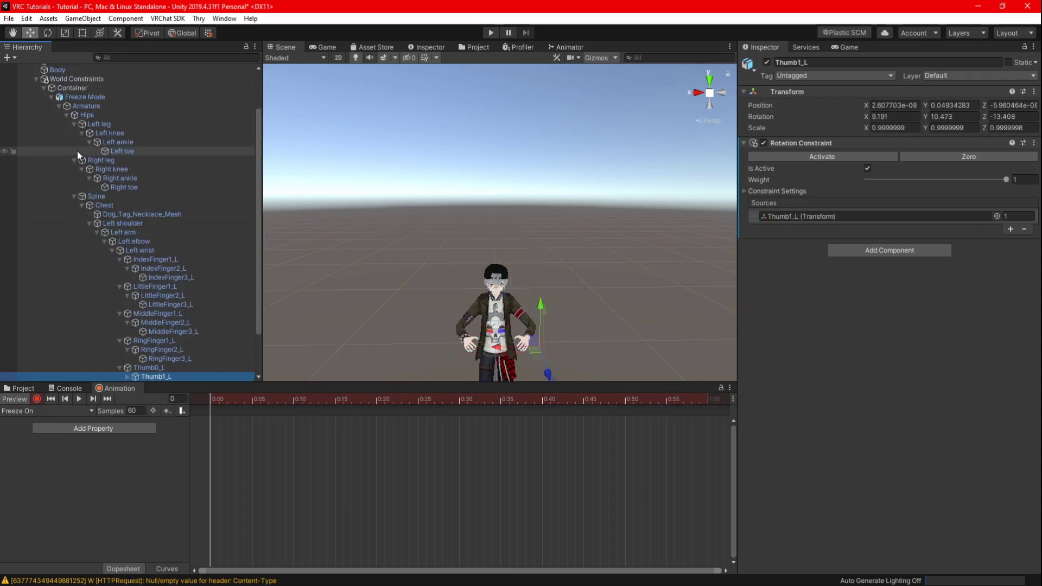
scroll(186, 177, up, 10)
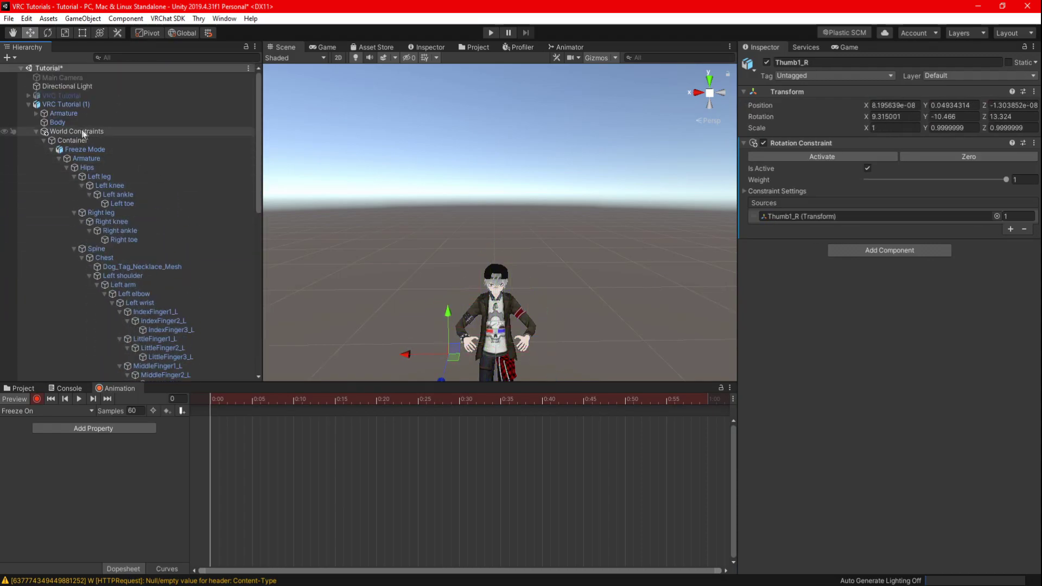
click(59, 122)
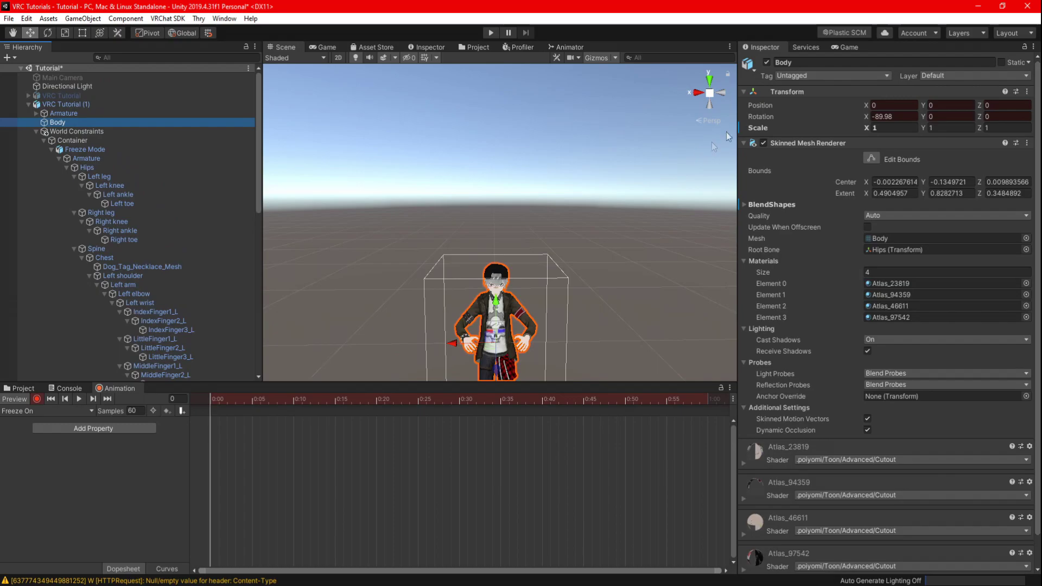
click(767, 63)
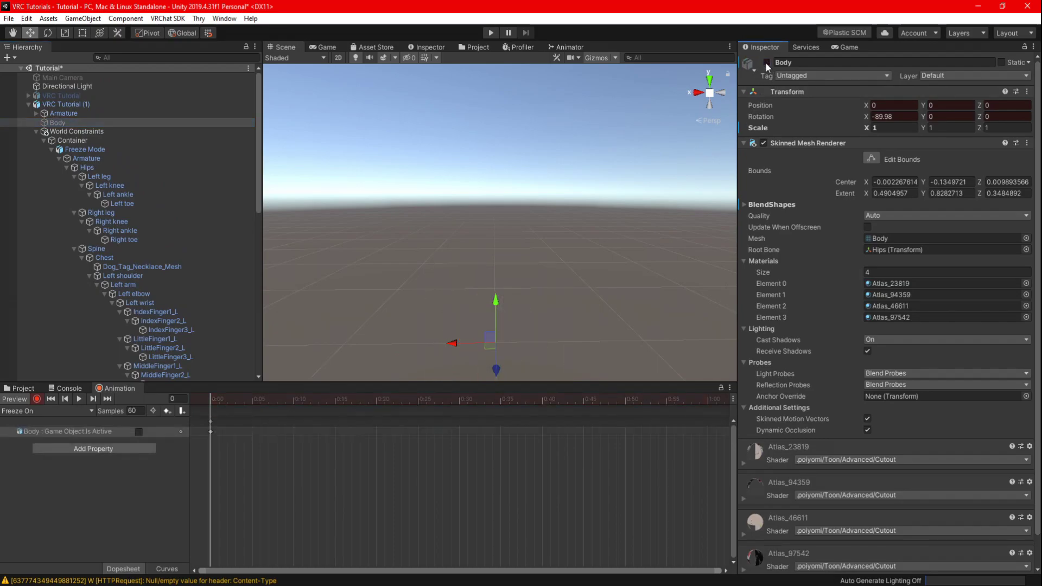
Step: Disable the Parent Constraint on both Container and Hips
click(82, 142)
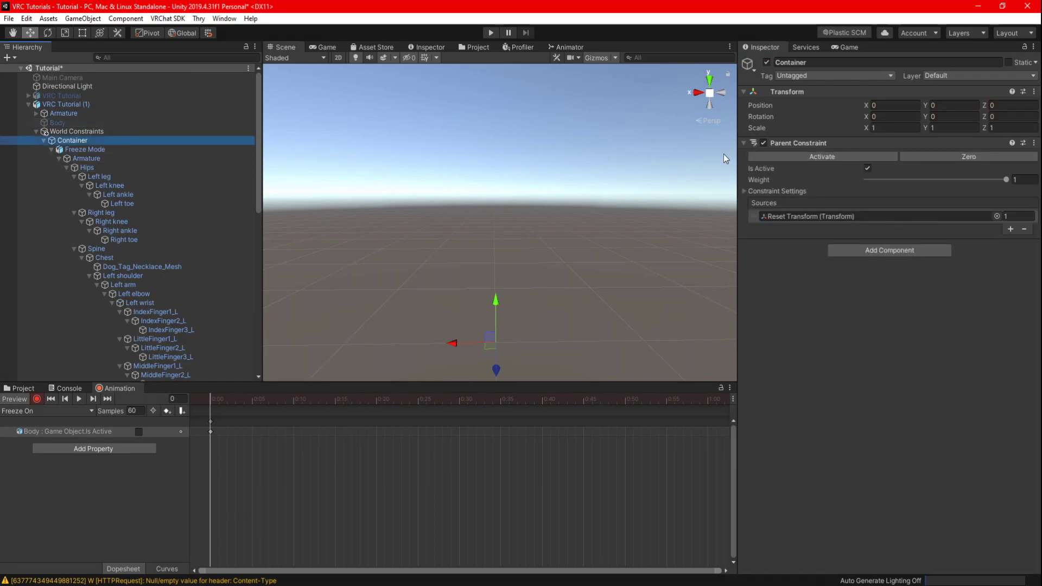
click(763, 143)
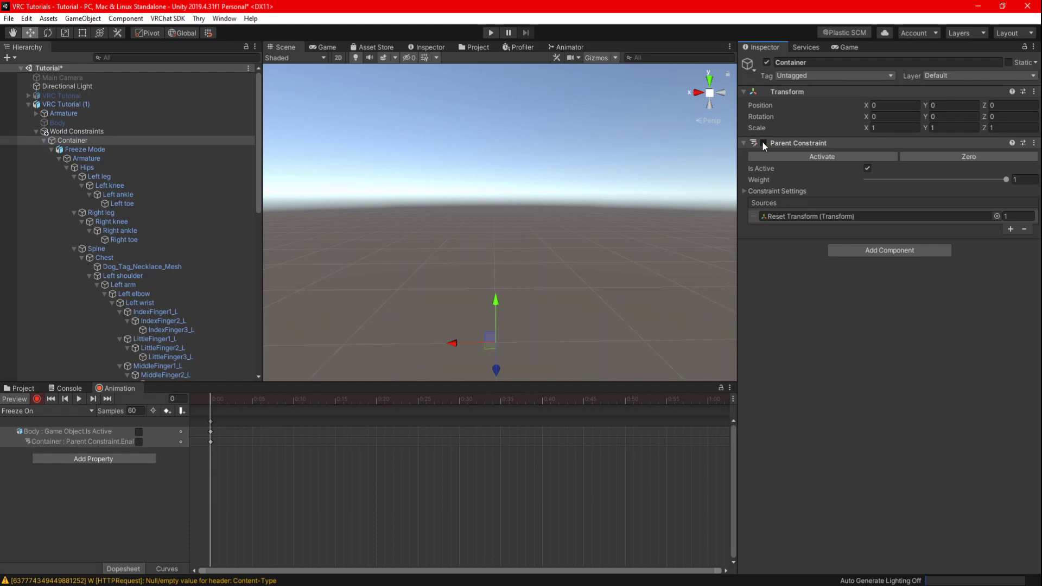
click(95, 168)
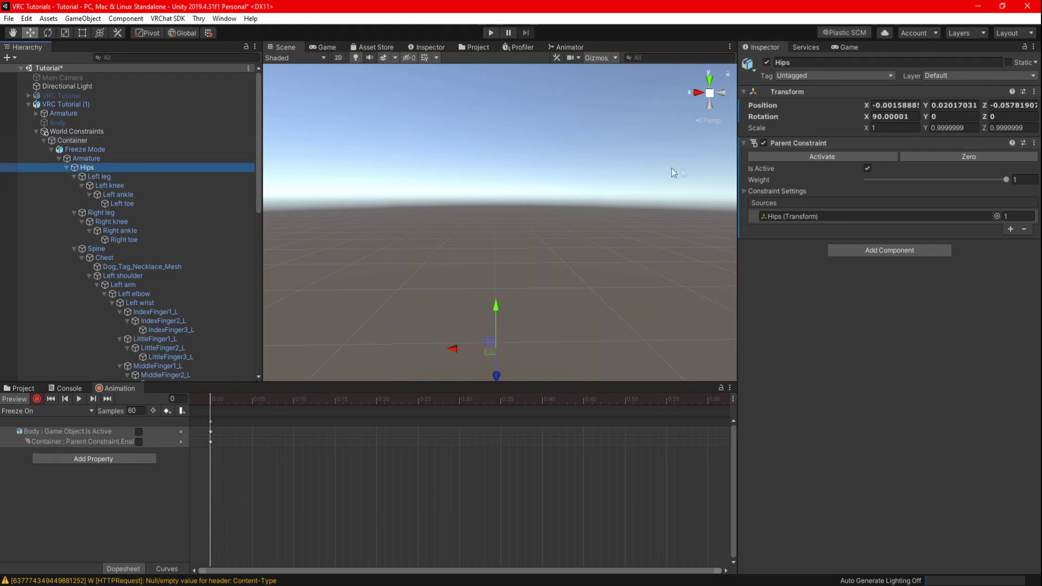
click(762, 144)
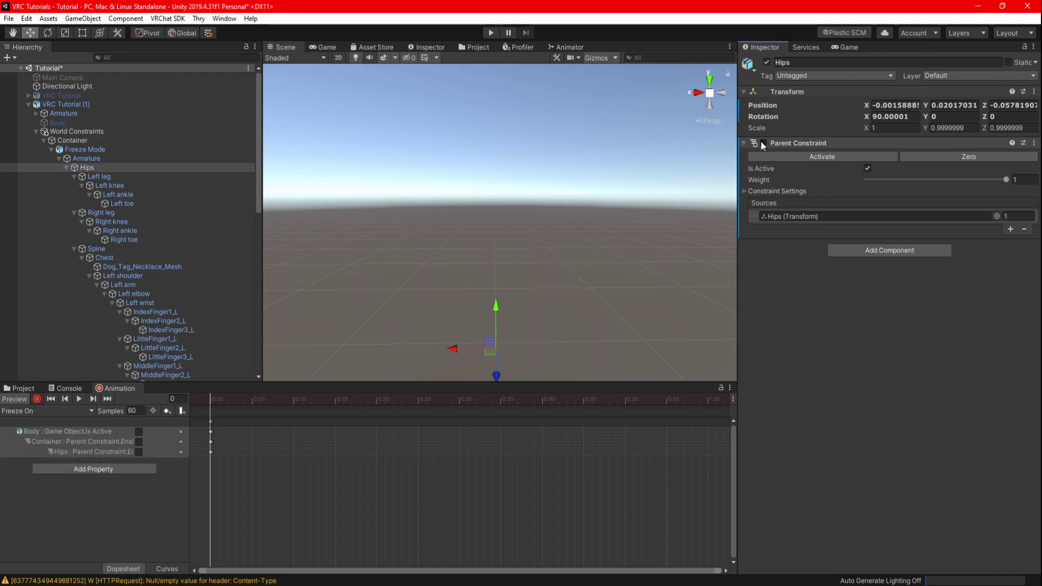
Step: Disable the Rotation Constraint on every bone from Left leg to UpperBody
click(139, 176)
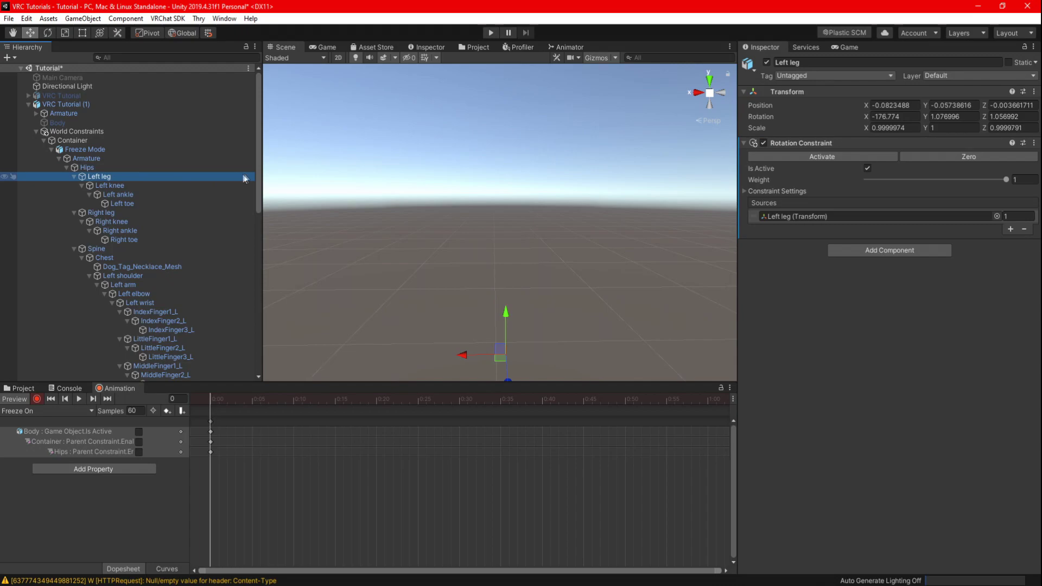
drag(258, 177, 259, 346)
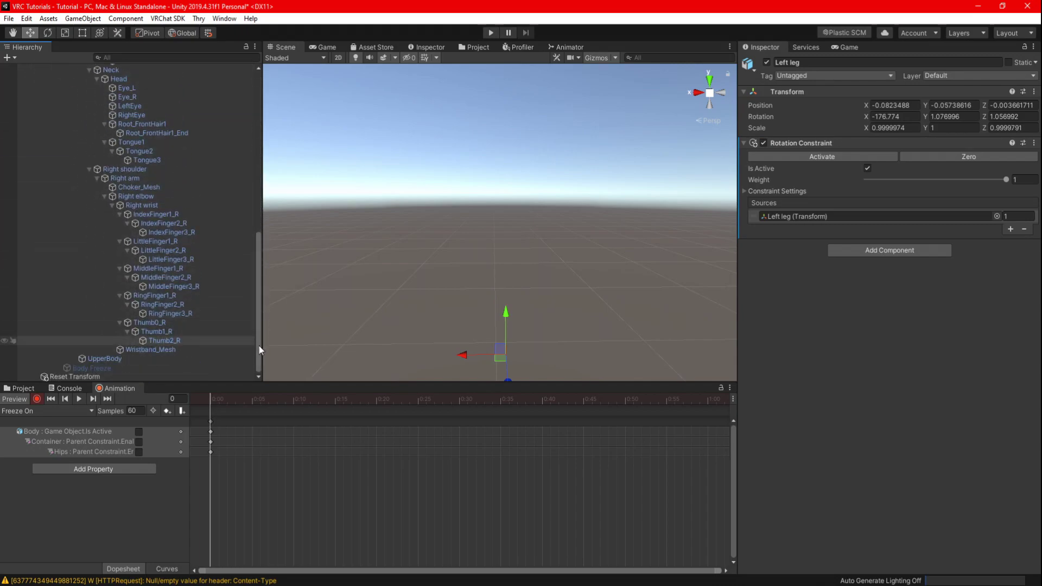
shift+click(162, 359)
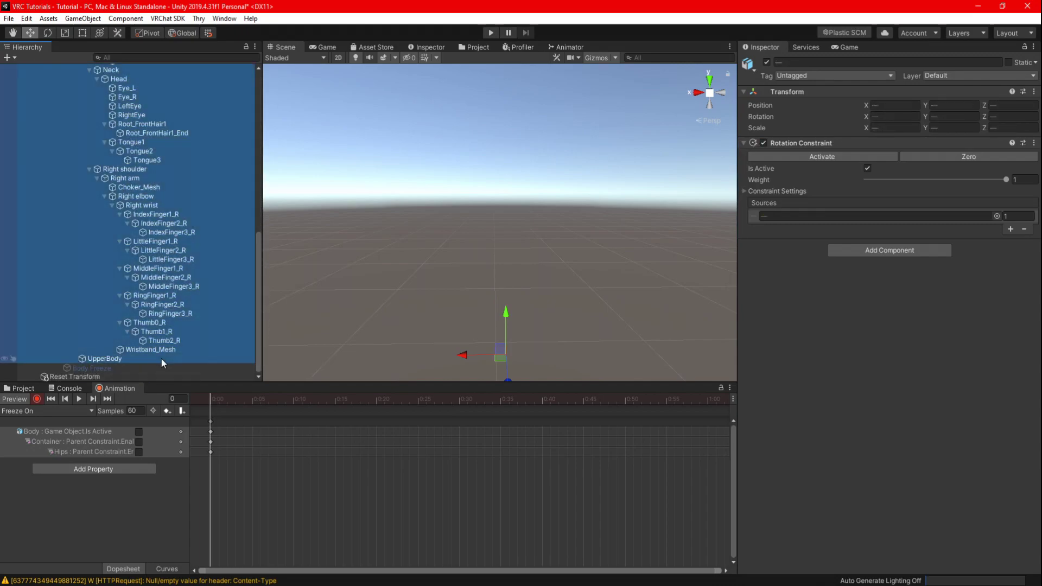
click(763, 142)
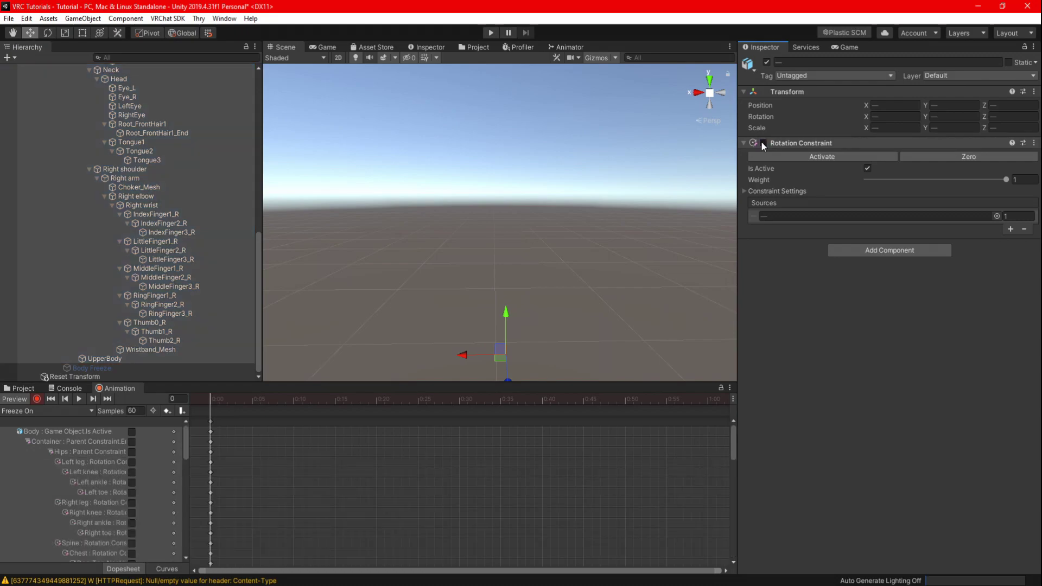
Step: Activate Body Freeze in the clip and move the playhead to frame 1
click(93, 369)
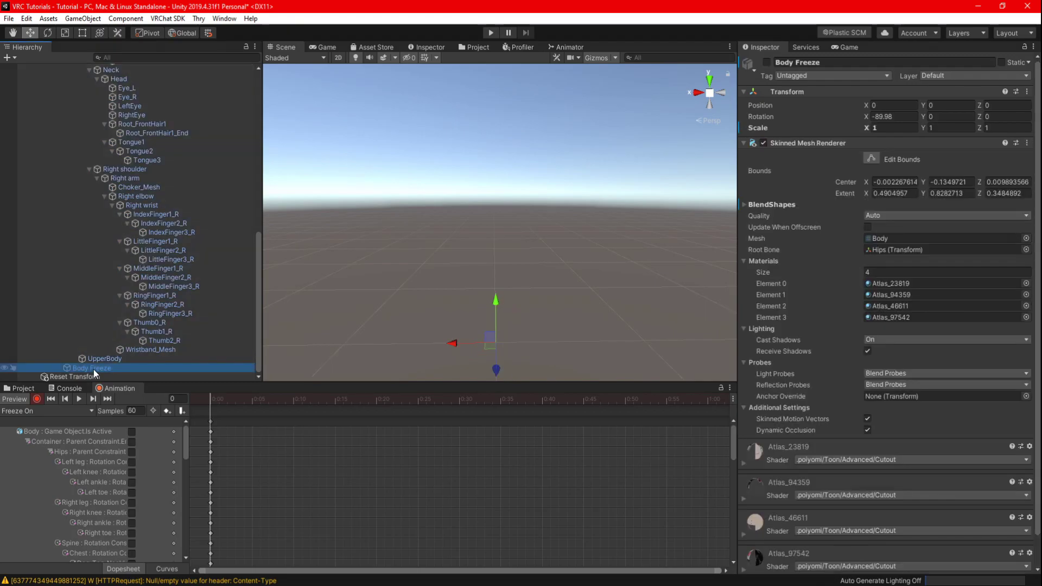
click(767, 63)
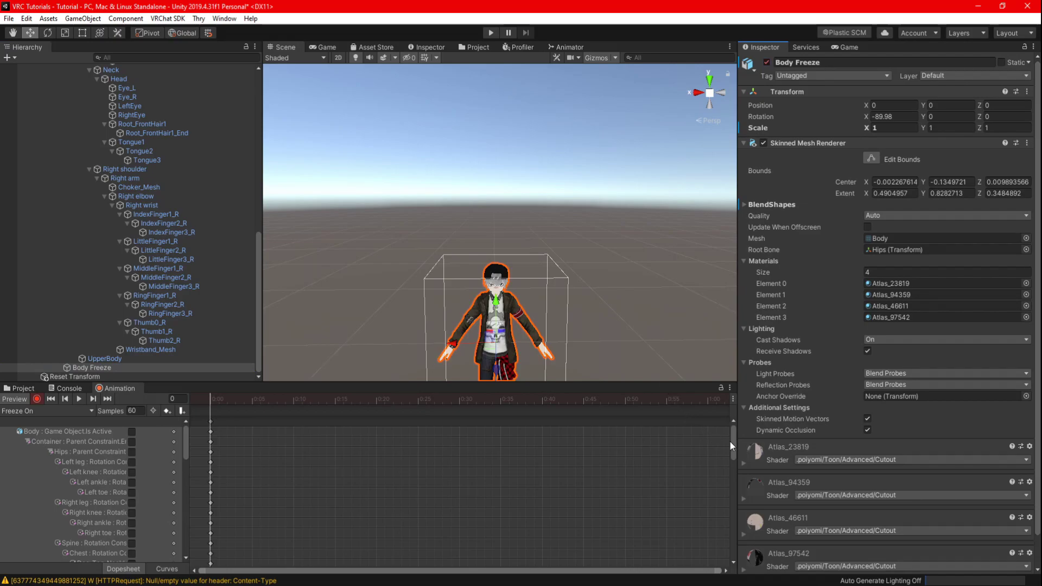
mouse_move(733, 444)
mouse_down()
mouse_move(720, 561)
mouse_move(721, 432)
mouse_up()
click(216, 395)
Step: On VRC Tutorial (1) at frame 0, create and save a clip named 'Freeze Off', then start recording
click(219, 422)
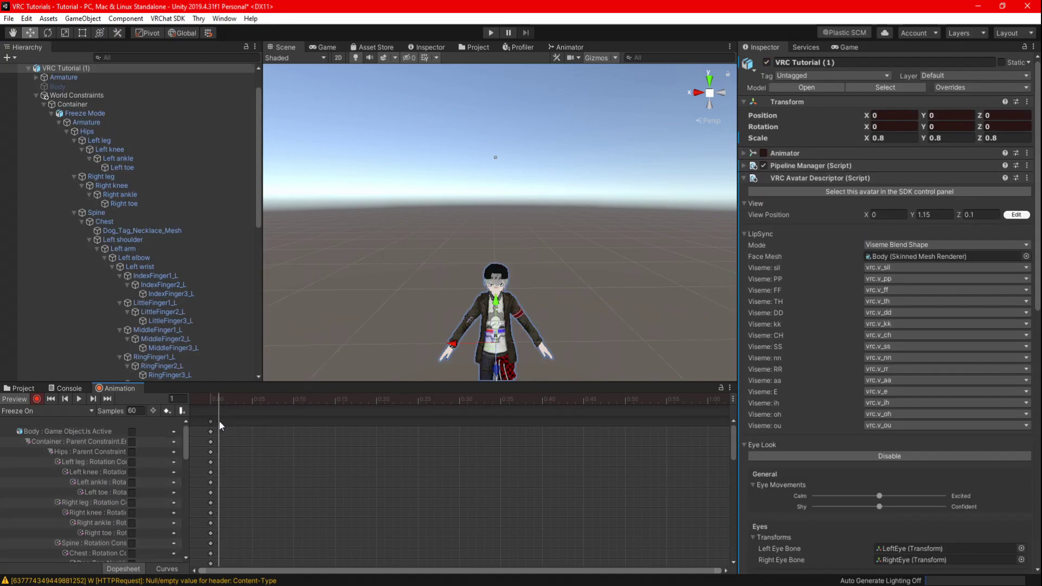
drag(213, 403, 208, 402)
click(49, 411)
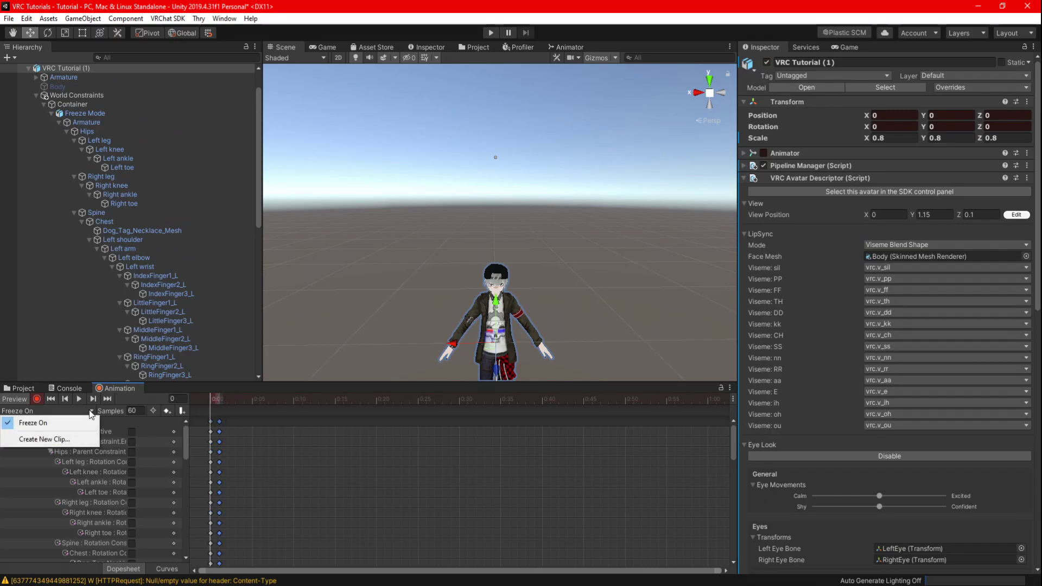
click(75, 440)
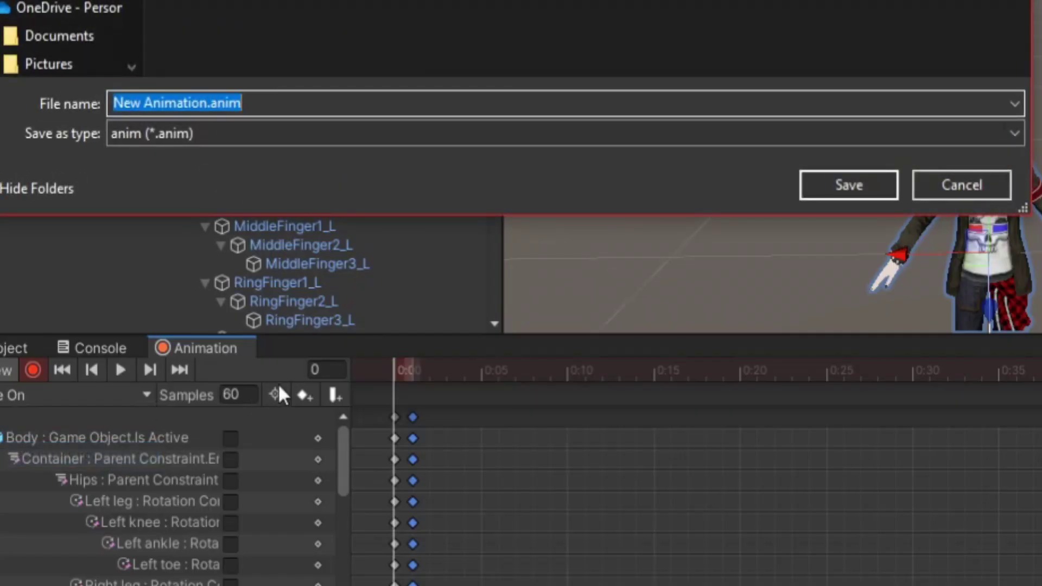
text(Freeze Off)
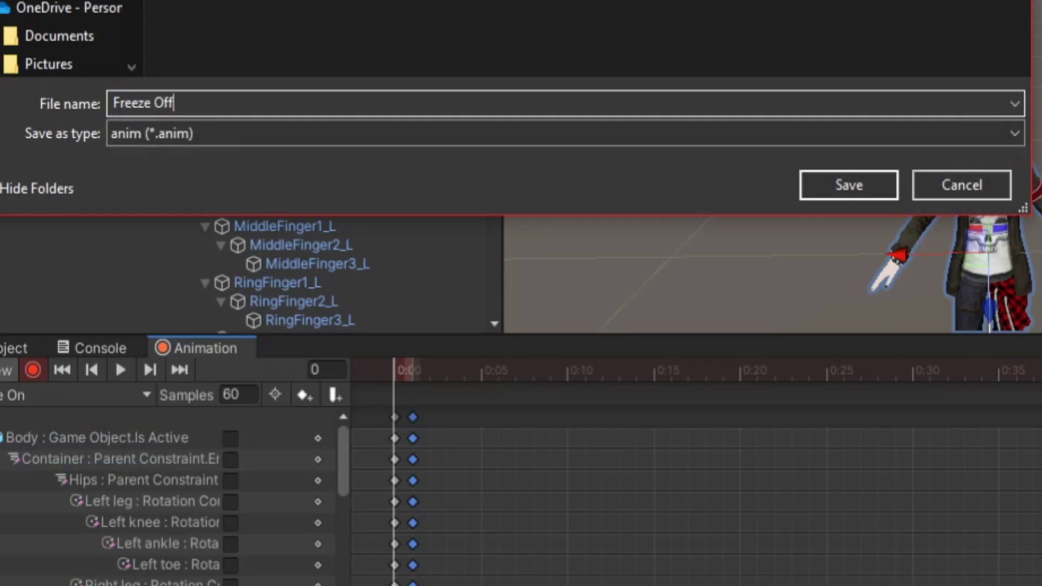
click(853, 194)
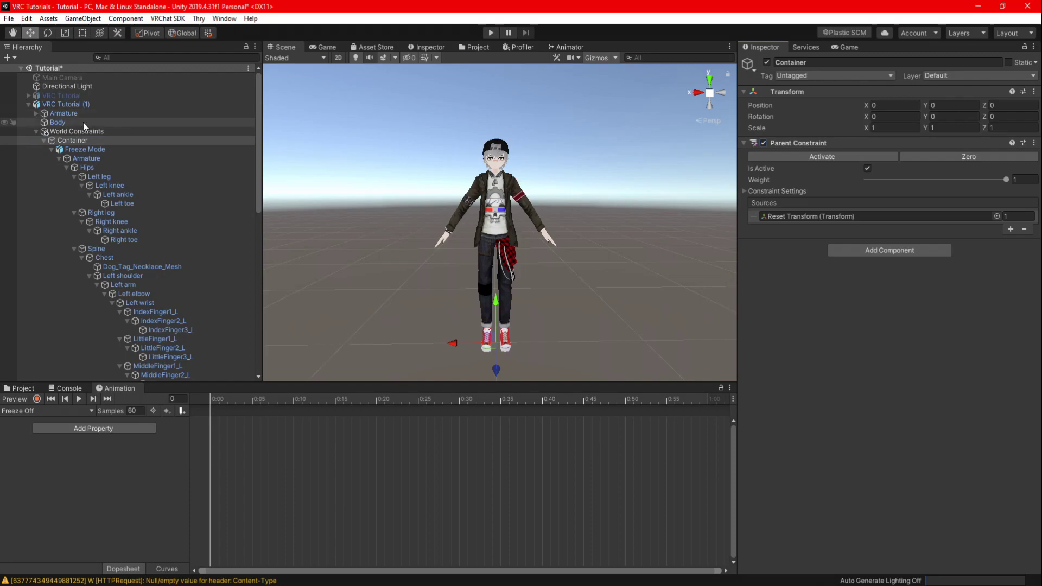
click(37, 399)
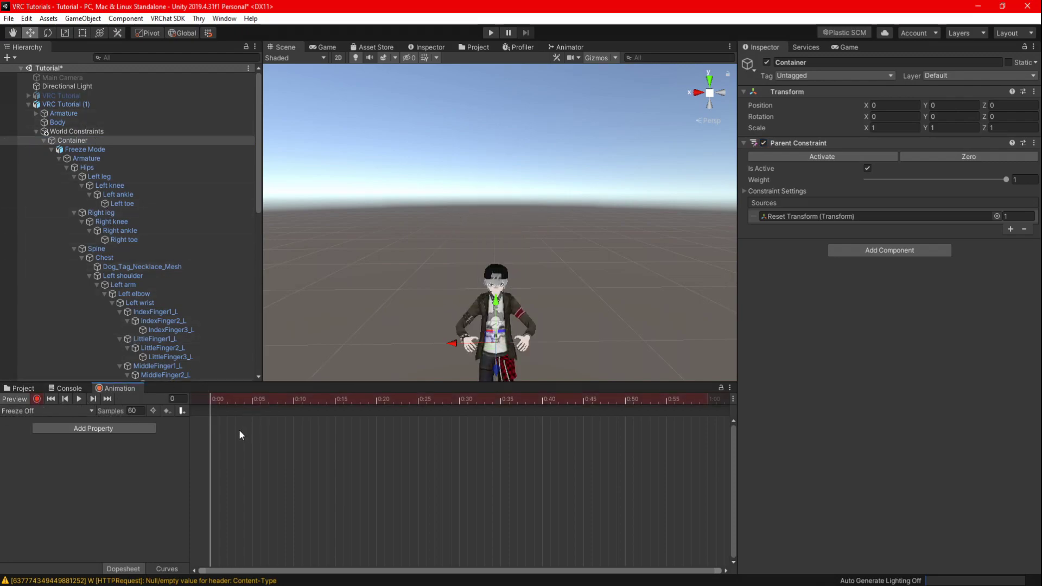
Step: Key Body as active in the Freeze Off clip
click(71, 123)
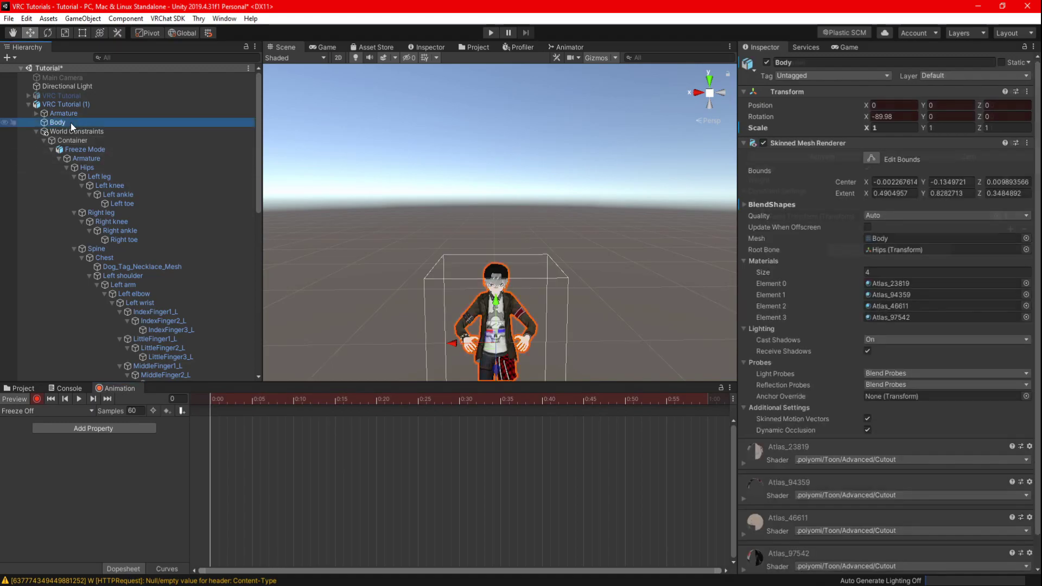
click(768, 62)
click(767, 62)
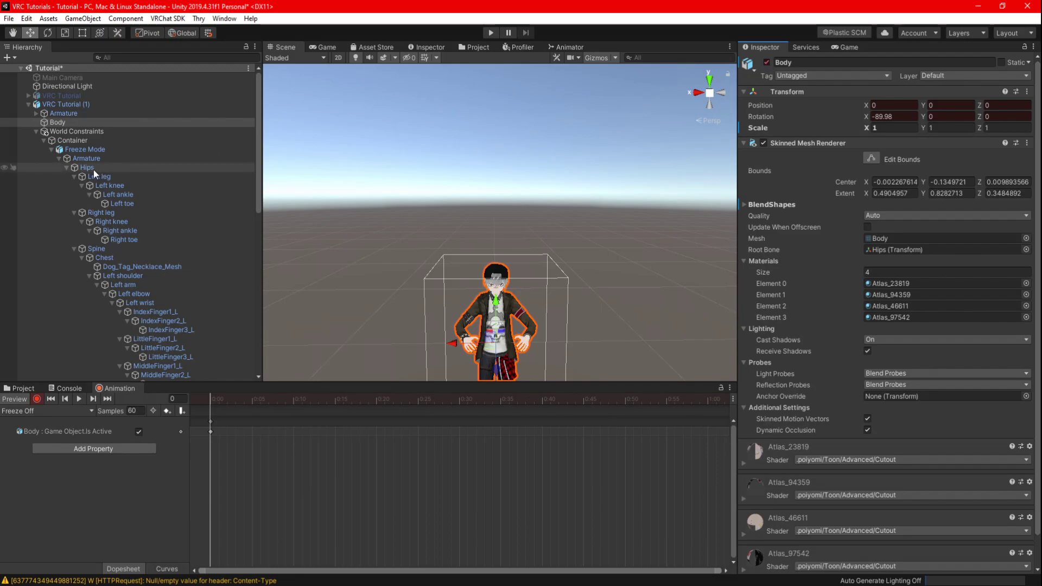
Step: Key the Parent Constraint as enabled on Container and Hips, then select Left leg
click(78, 139)
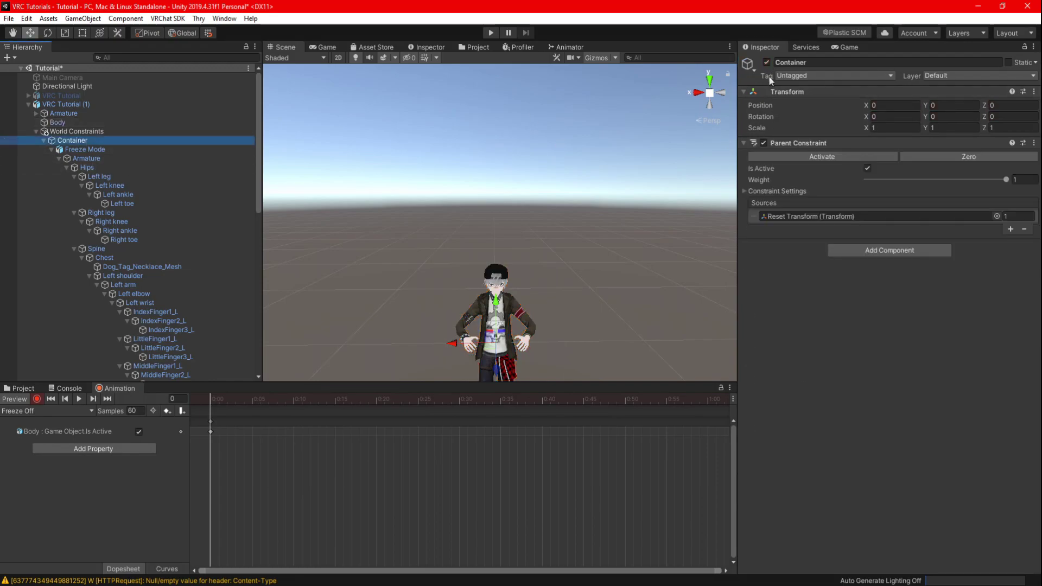
click(764, 143)
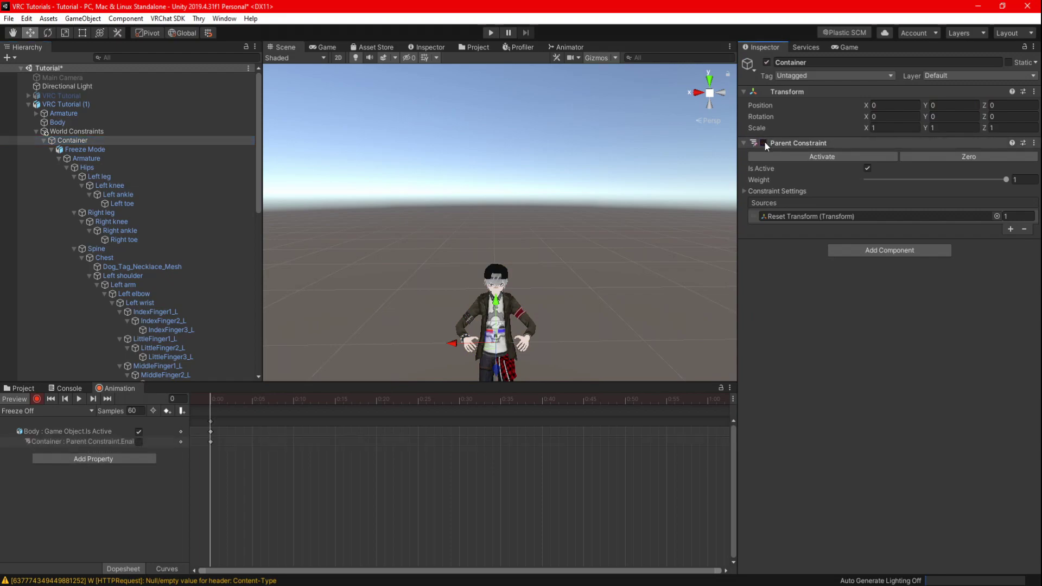
click(764, 143)
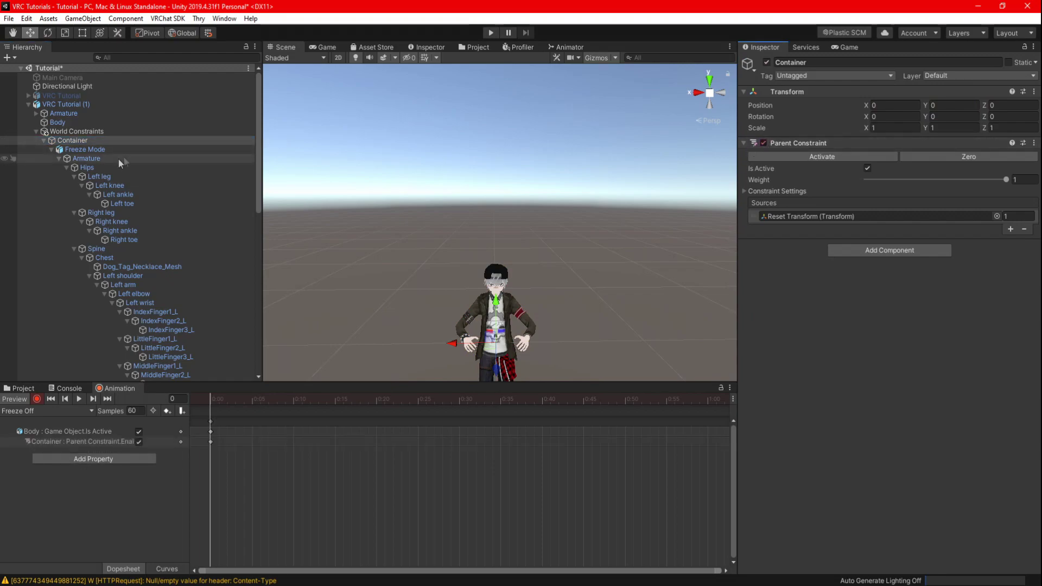
click(102, 167)
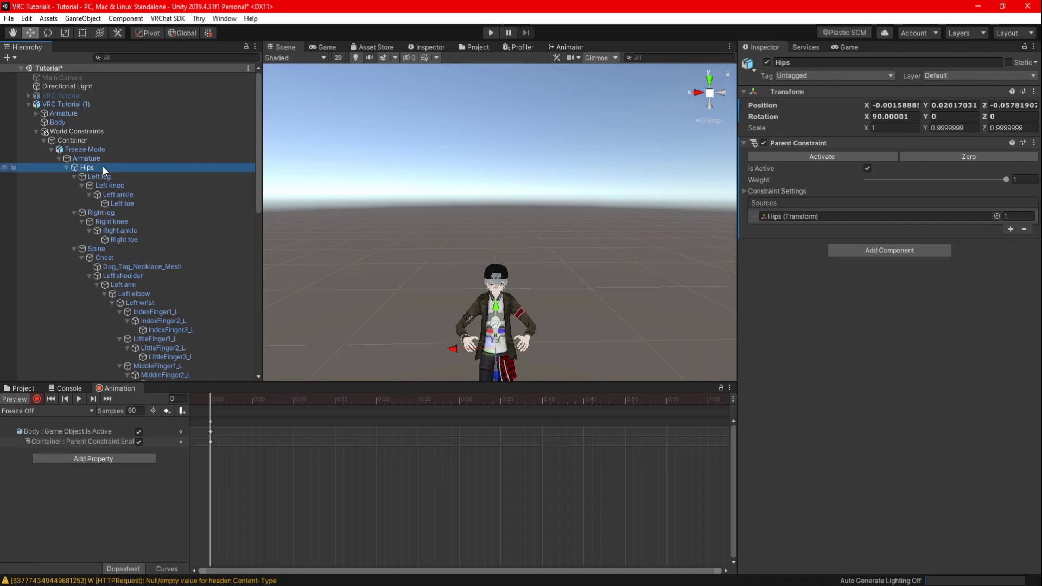
click(764, 143)
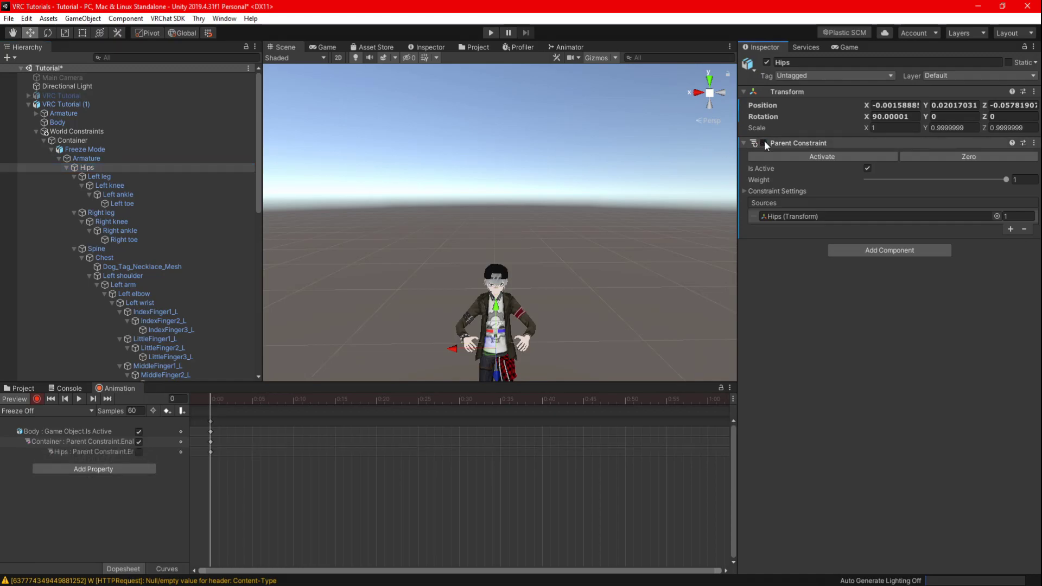
click(764, 143)
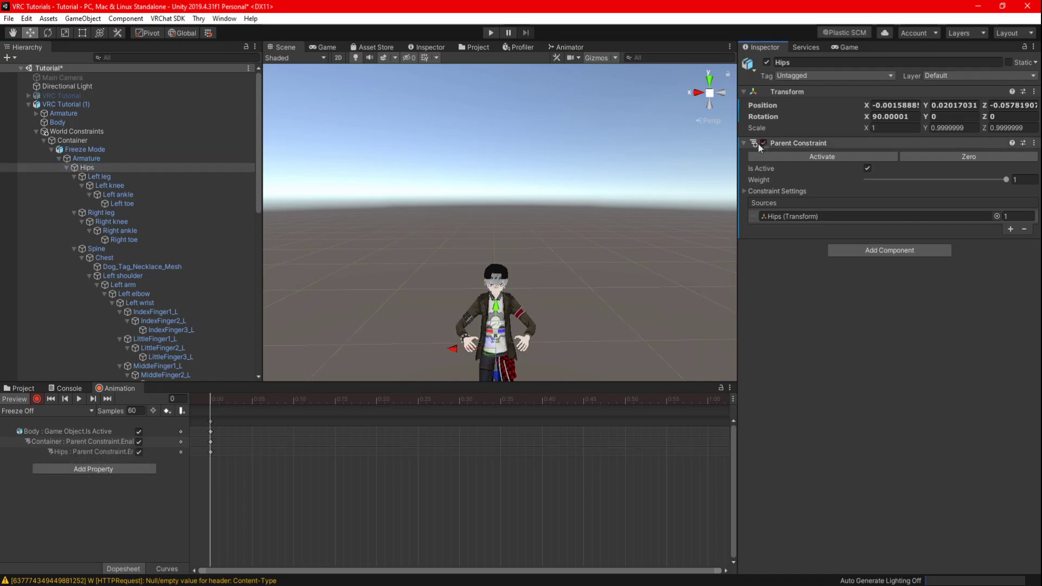
click(119, 177)
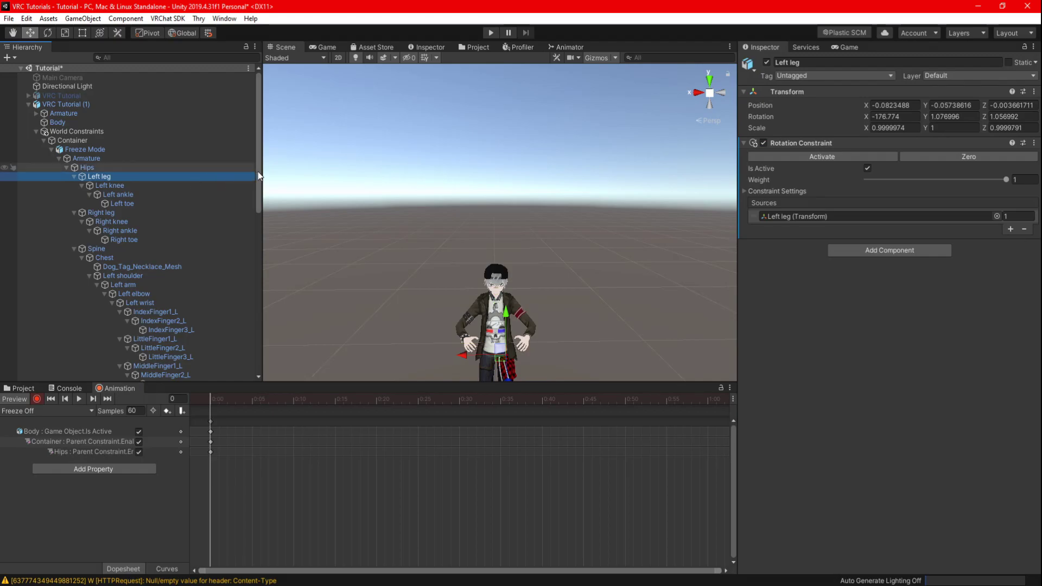
drag(259, 172, 246, 336)
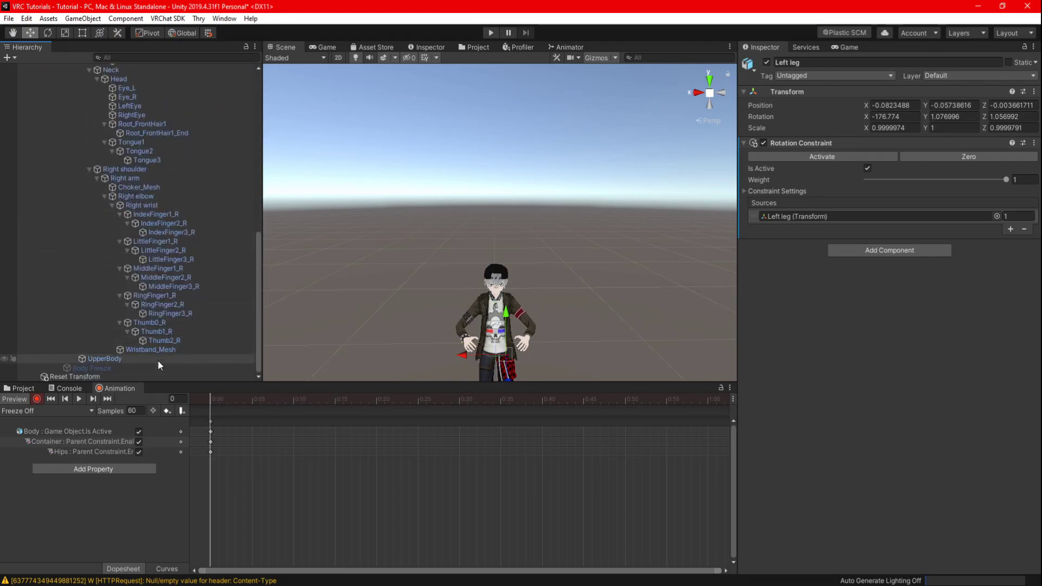
Step: Key the bones' Rotation Constraints and Body Freeze as inactive in Freeze Off
shift+click(103, 359)
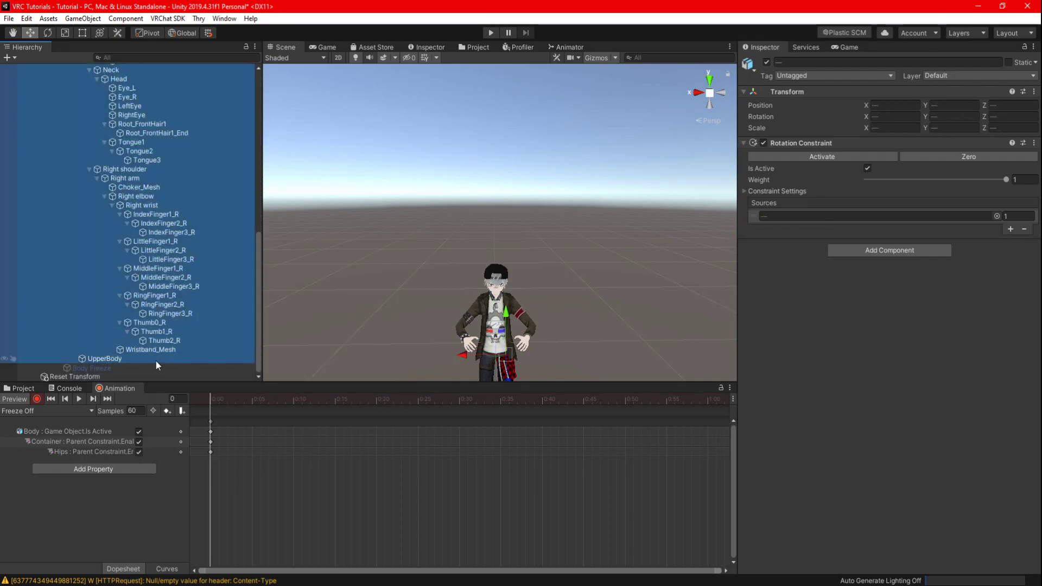
click(763, 144)
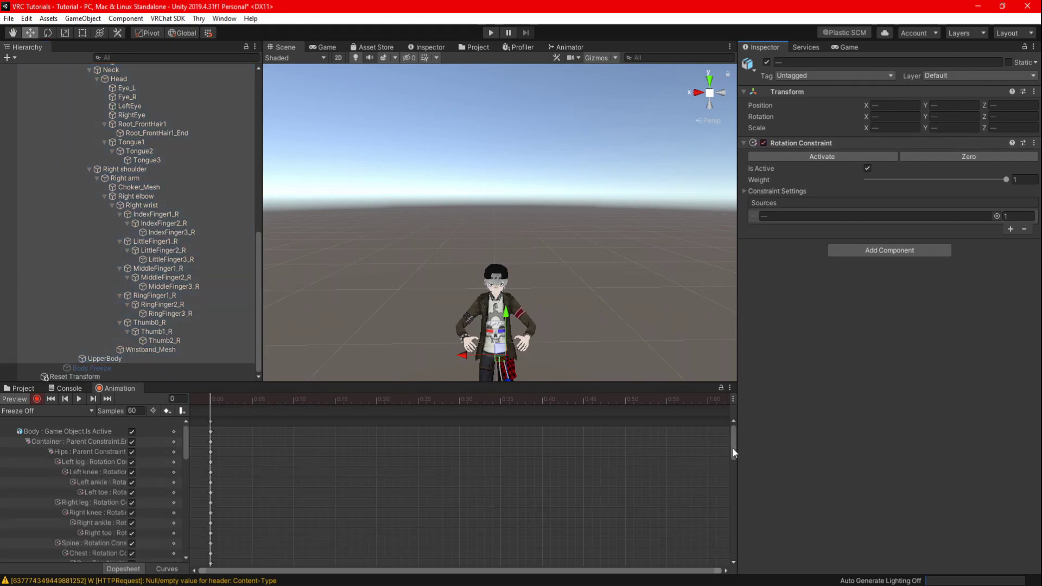
drag(733, 449, 683, 538)
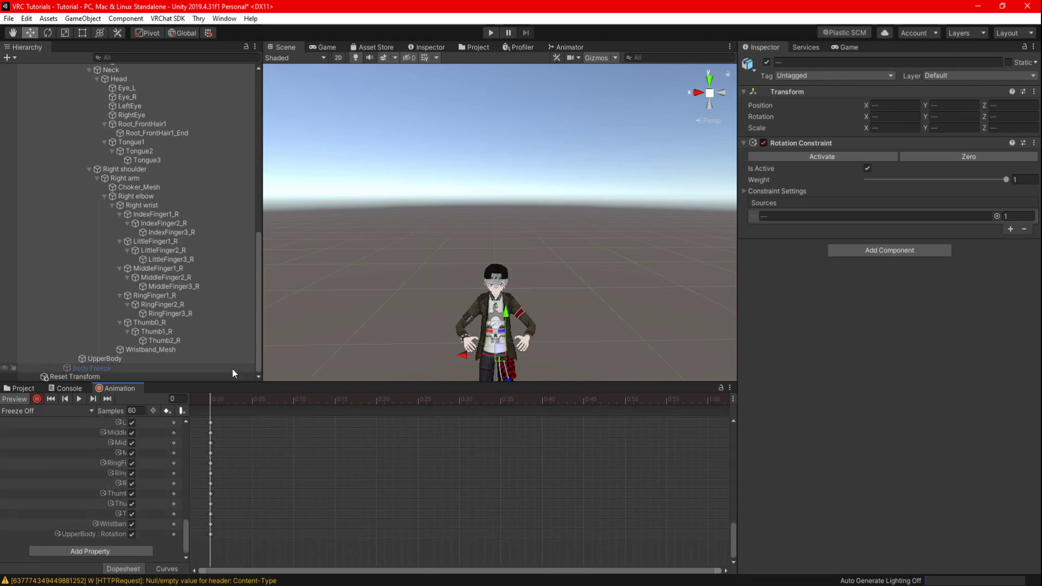
click(99, 369)
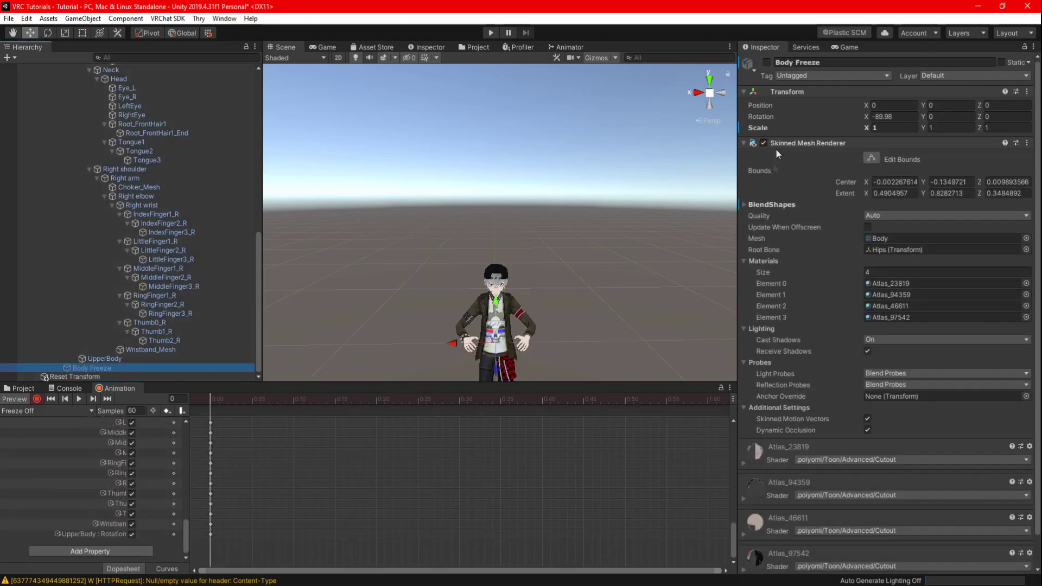
click(767, 62)
click(767, 61)
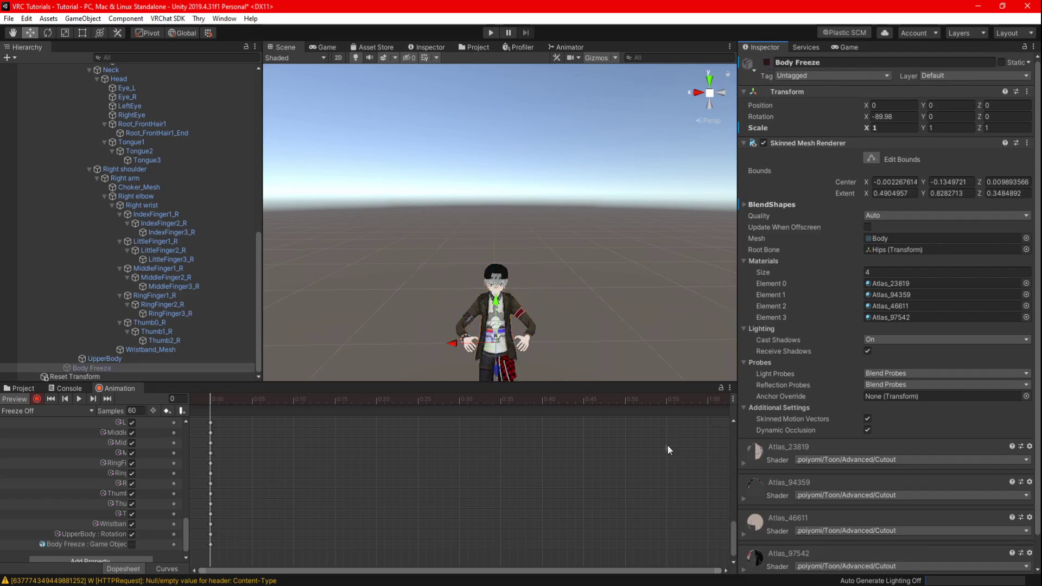
Step: Add keyframes for every property at frame 1
drag(734, 538, 734, 429)
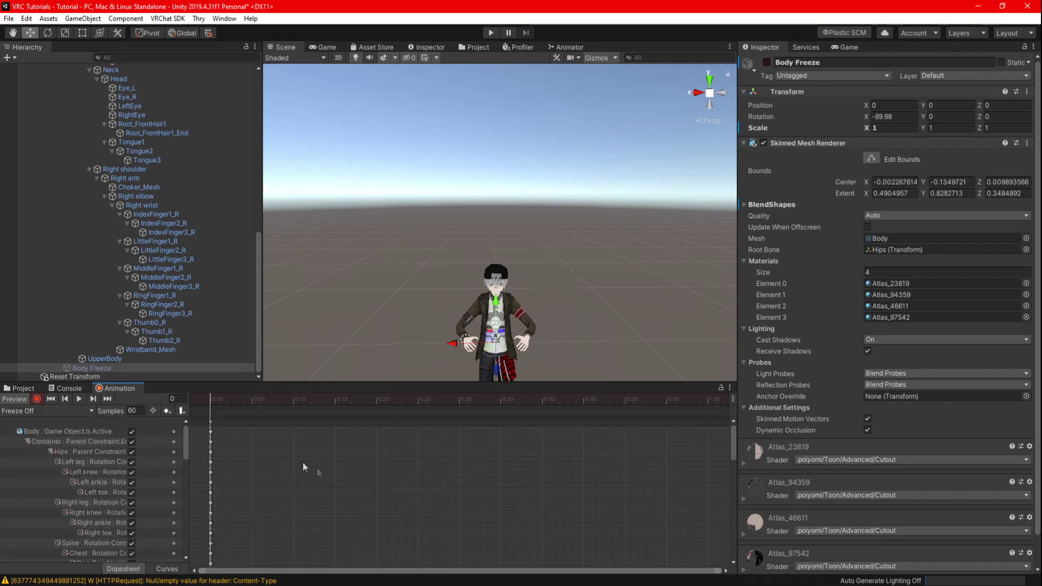
click(217, 399)
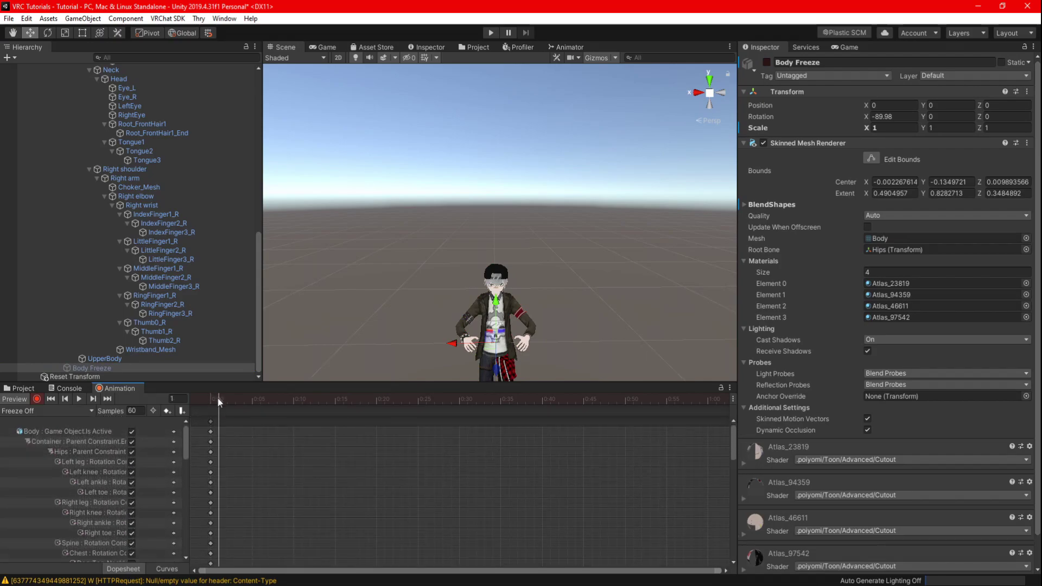
double_click(219, 421)
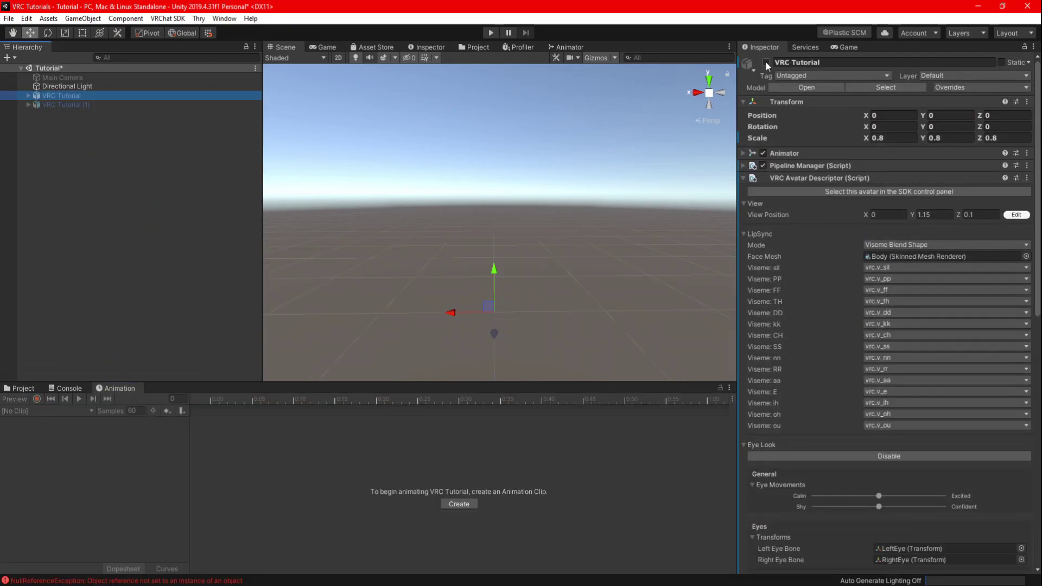
Step: Re-enable the original VRC Tutorial, untick Loop Time on Freeze Off and Freeze On, then open ParaMenu
click(766, 61)
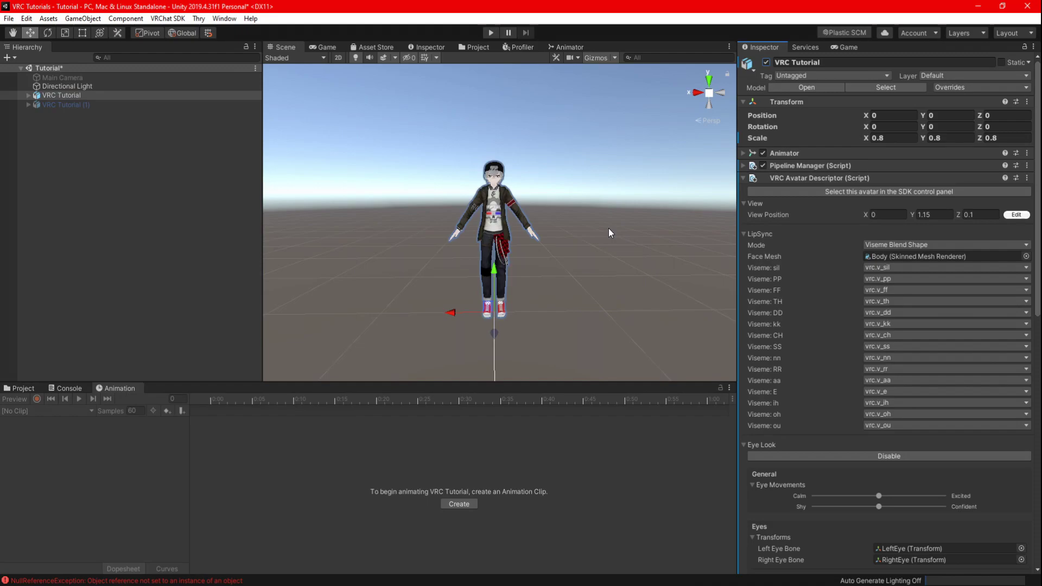
click(29, 390)
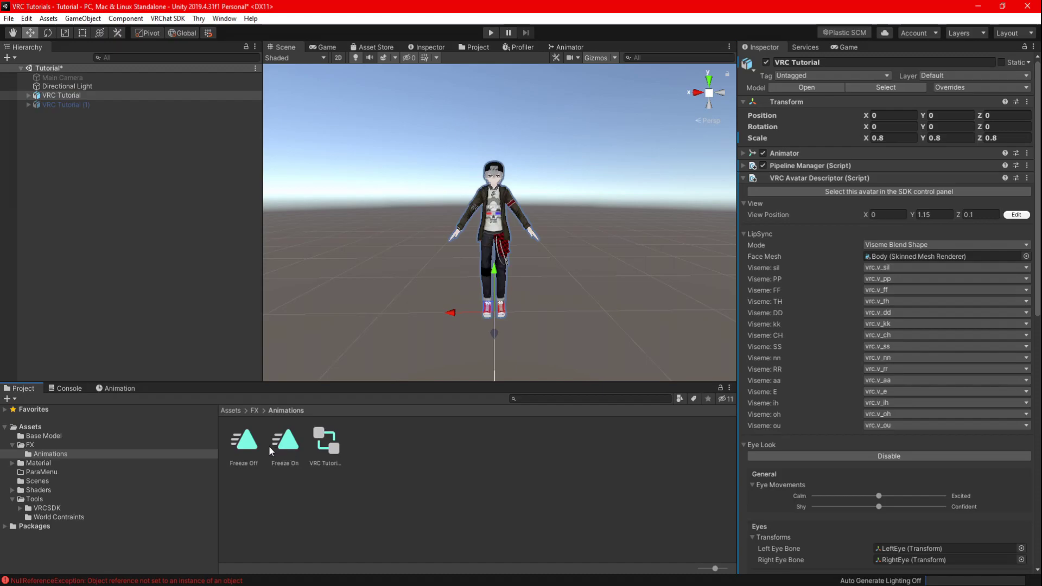
click(245, 446)
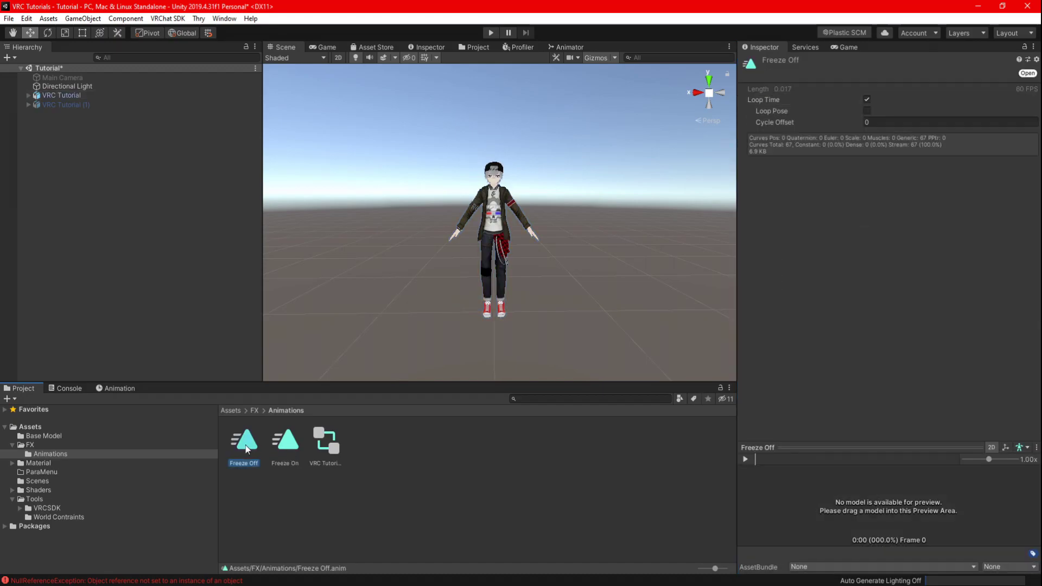
click(867, 100)
click(290, 442)
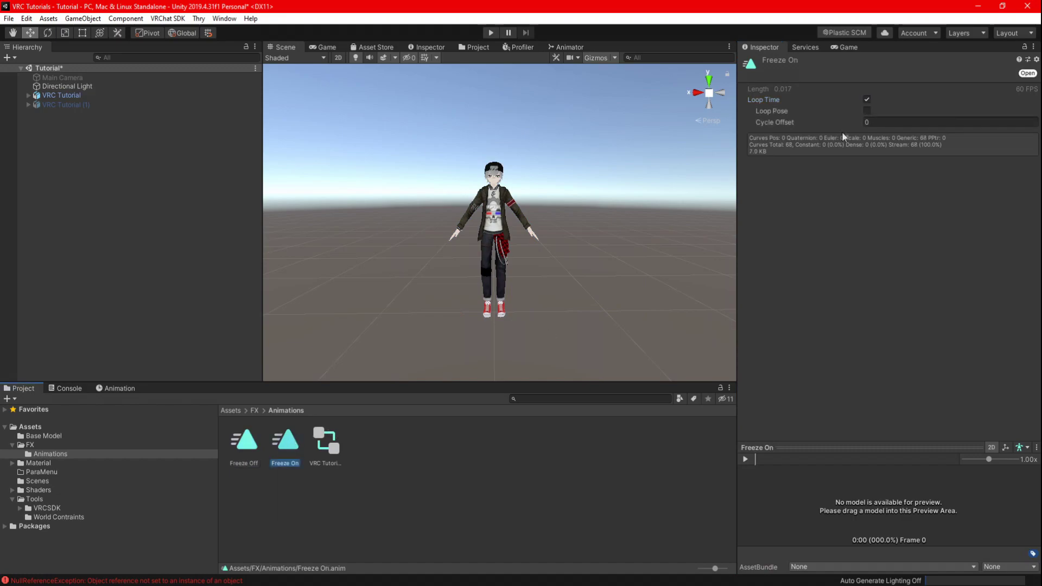
click(867, 101)
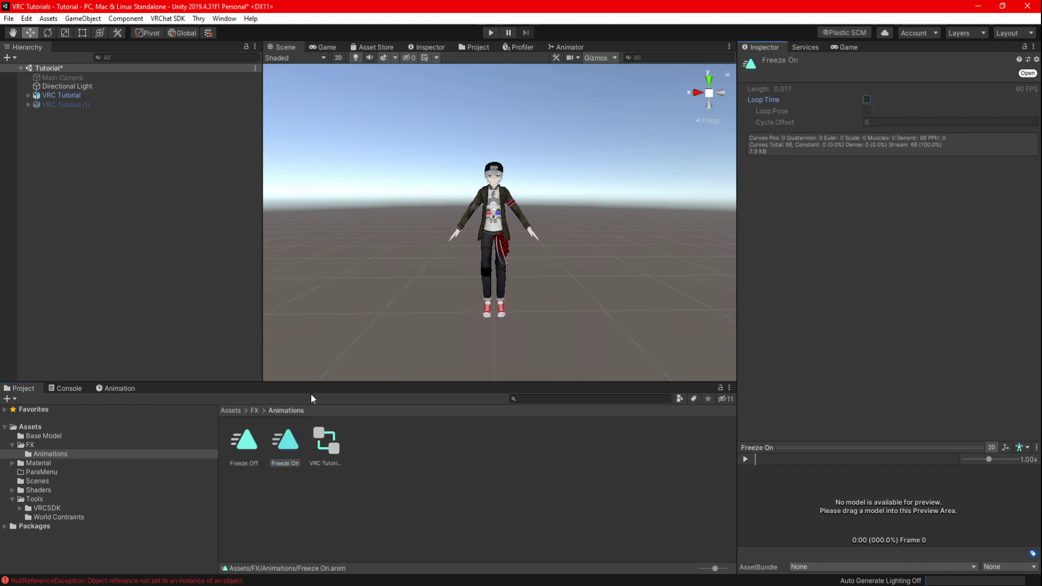
click(34, 428)
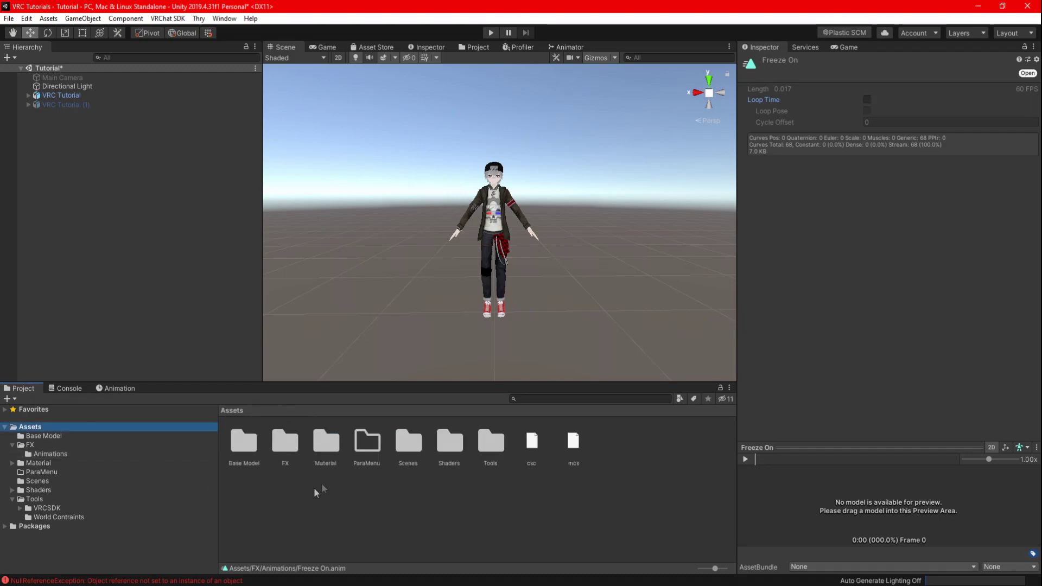
double_click(367, 441)
Step: Create a VRChat Expression Parameters asset named FreezePara
right_click(281, 443)
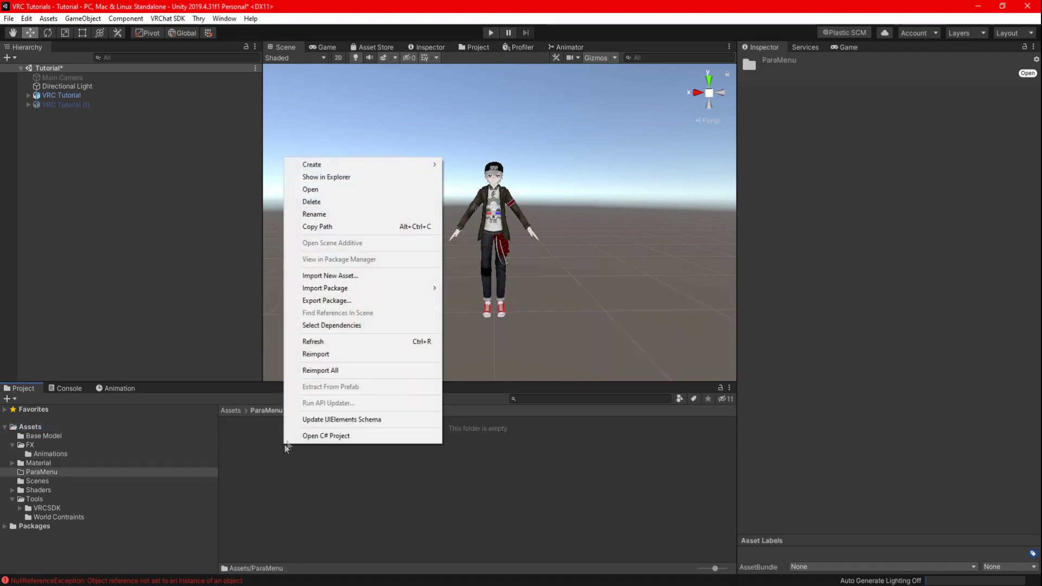
mouse_move(487, 155)
mouse_move(608, 157)
click(655, 156)
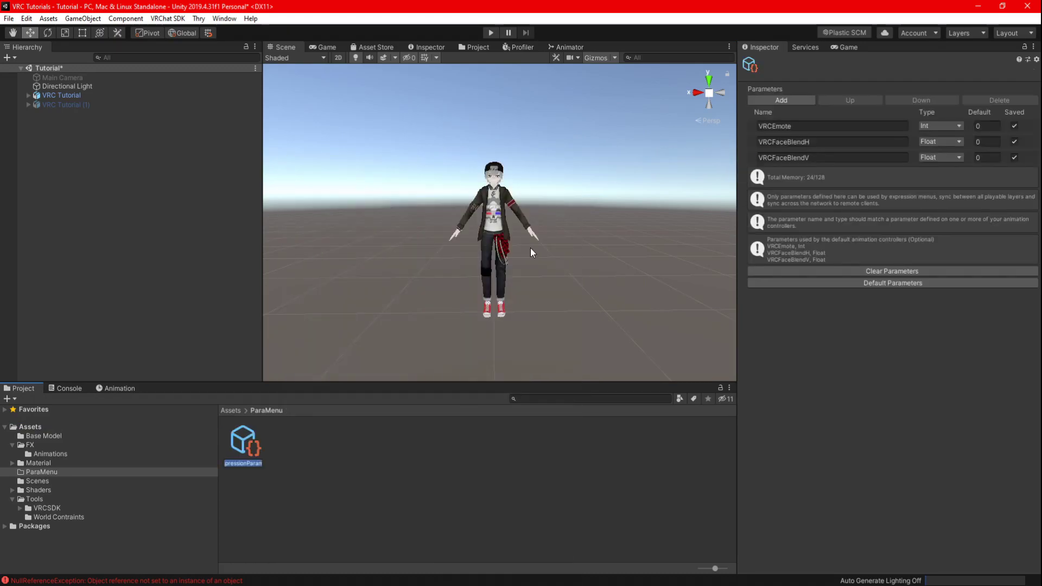
text(Freez)
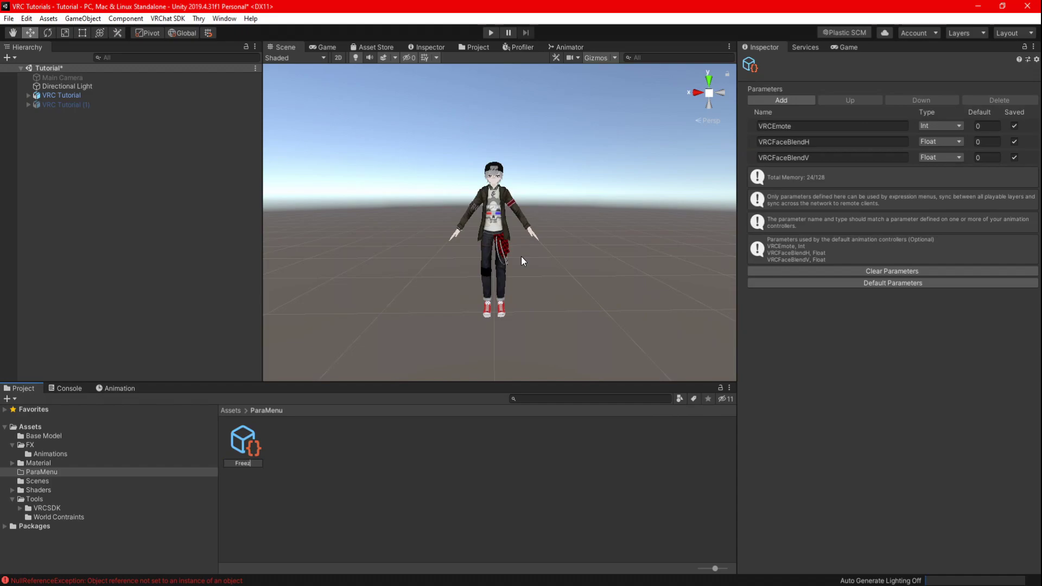
text(eParar)
key(Return)
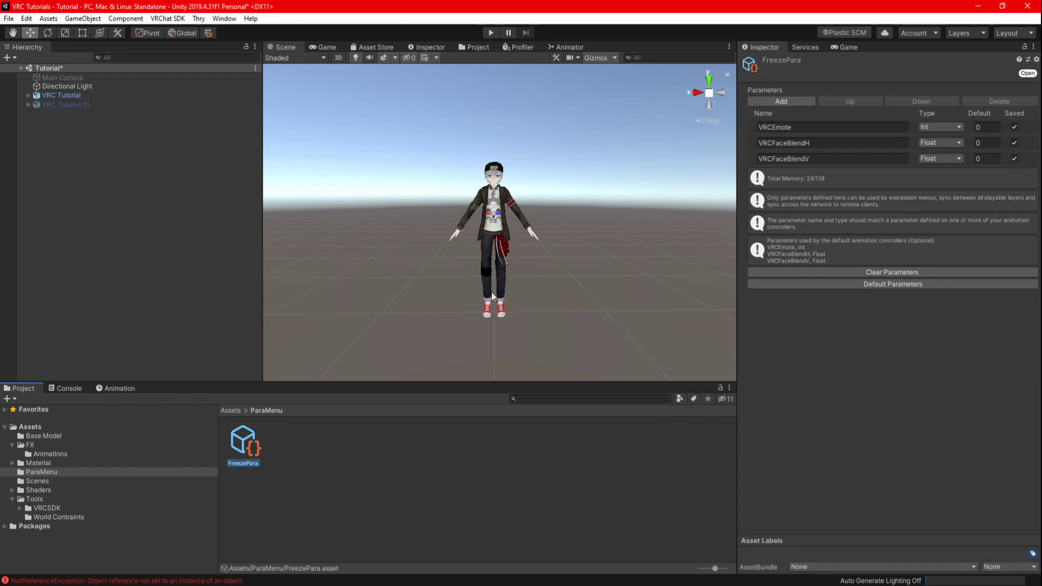
Step: Create a VRChat Expressions Menu asset named FreezeMenu
right_click(288, 450)
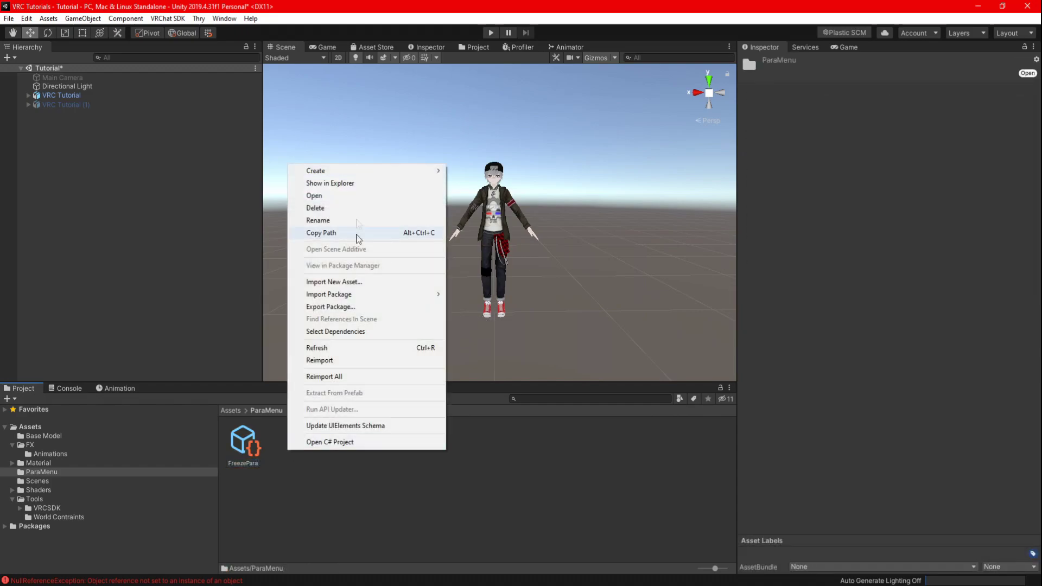
mouse_move(320, 171)
mouse_move(478, 157)
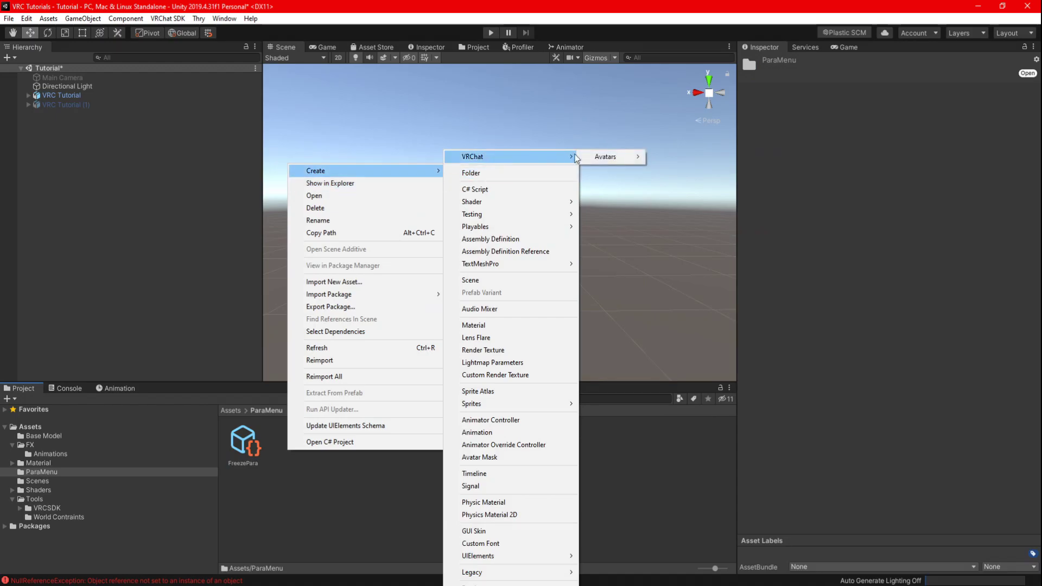
mouse_move(606, 159)
click(664, 171)
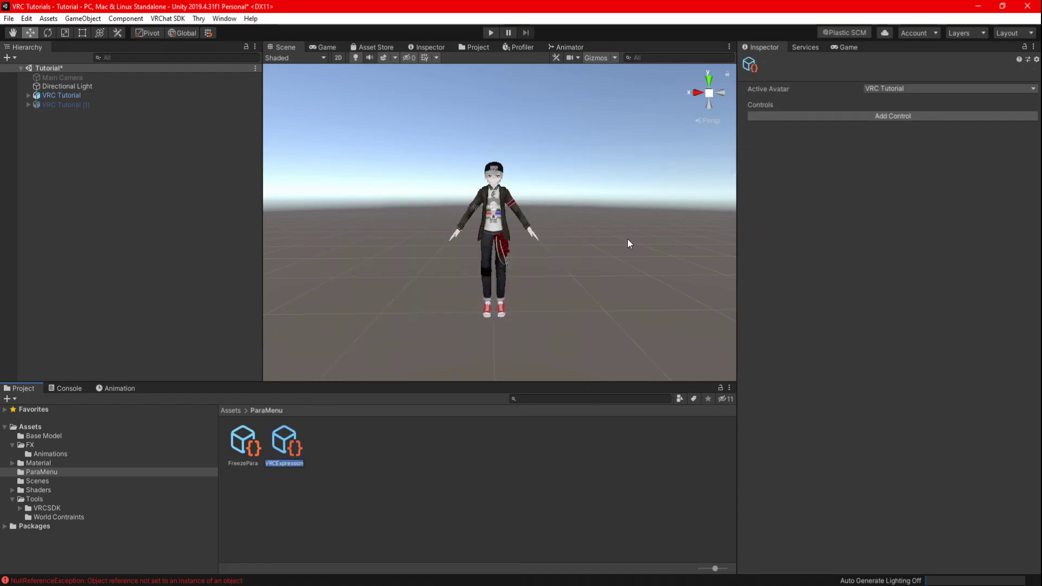
text(Freeze)
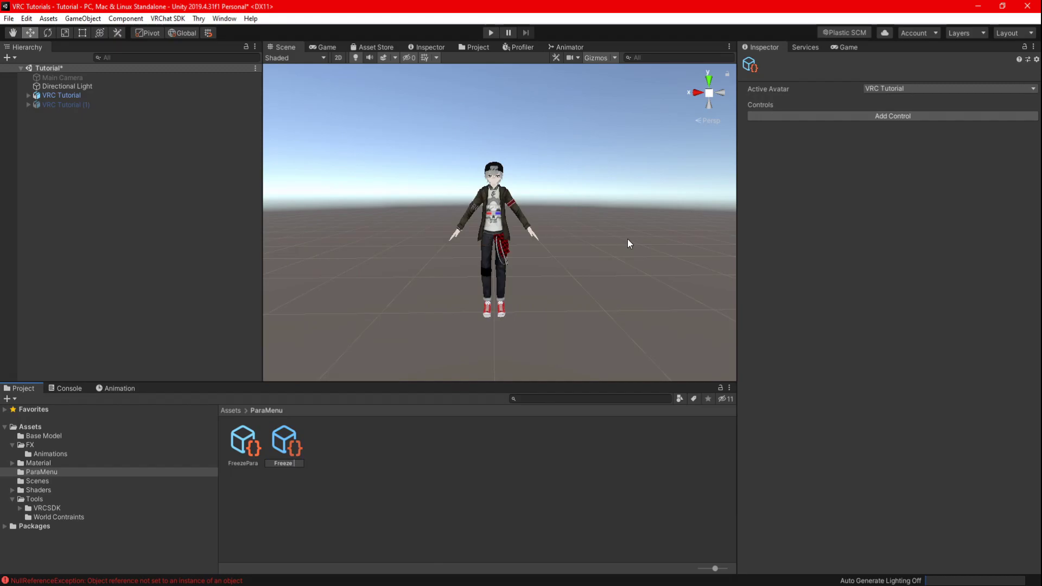
text(Menu)
key(Return)
click(55, 109)
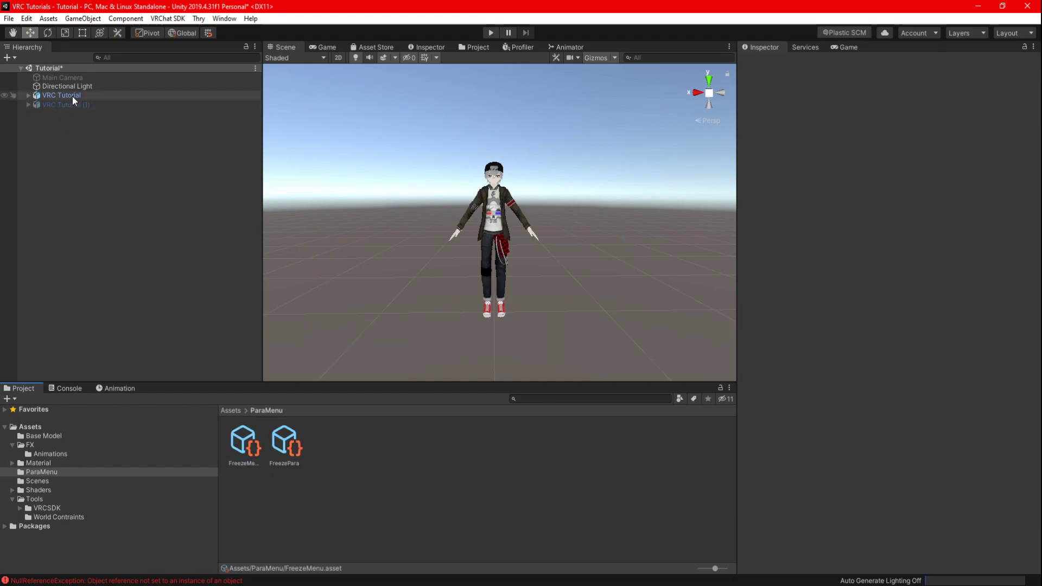
Step: Customize VRC Tutorial's Expressions with FreezeMenu as menu and FreezePara as parameters
click(73, 96)
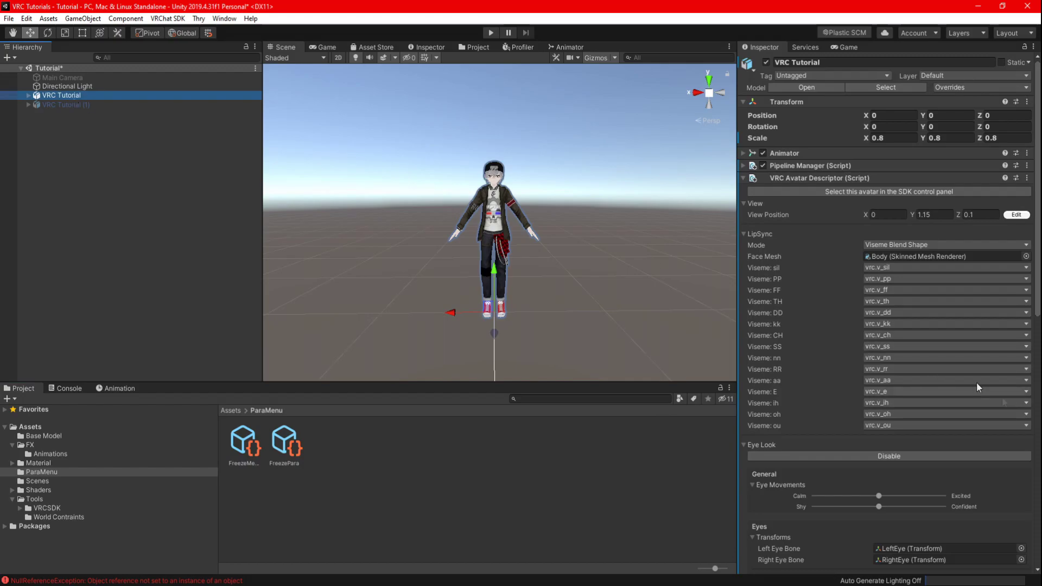
scroll(976, 382, down, 10)
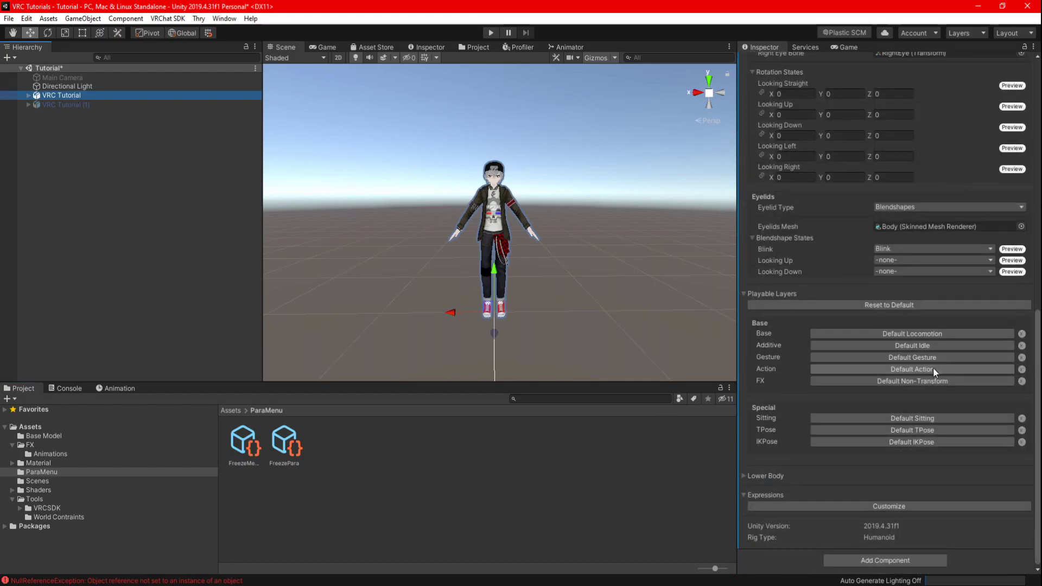
click(839, 506)
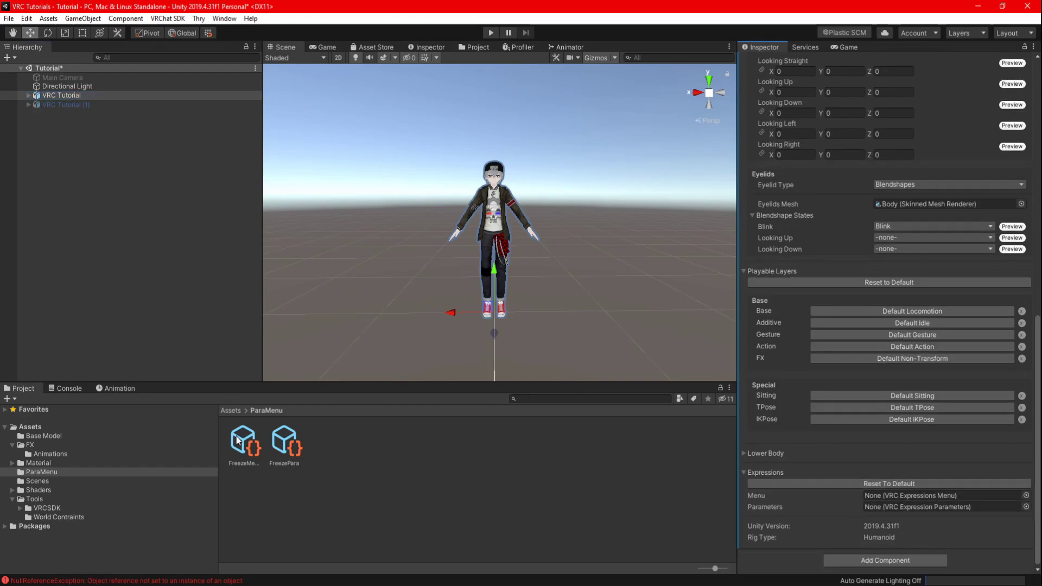
drag(243, 443, 896, 496)
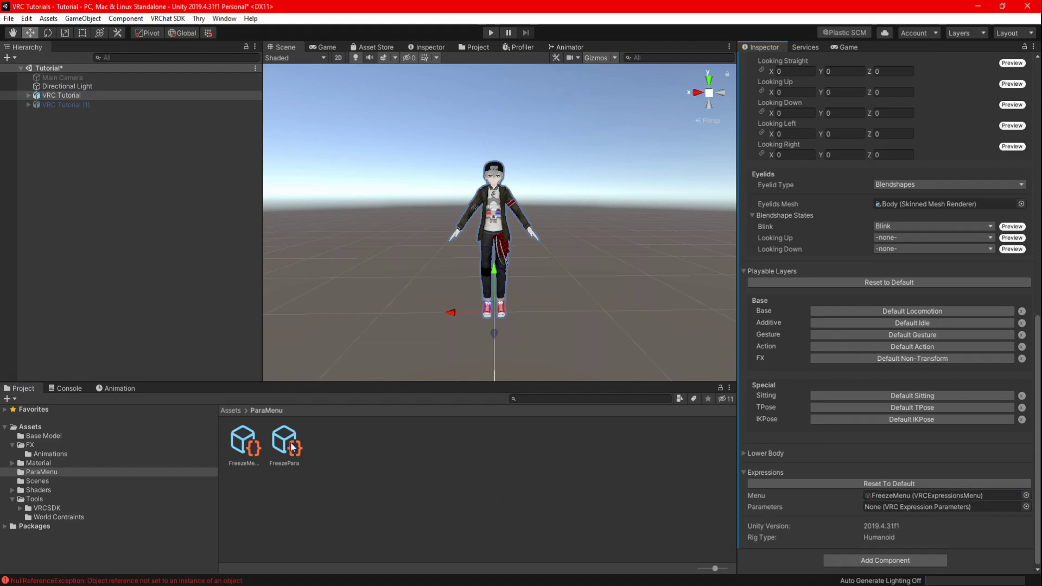
drag(292, 448, 891, 507)
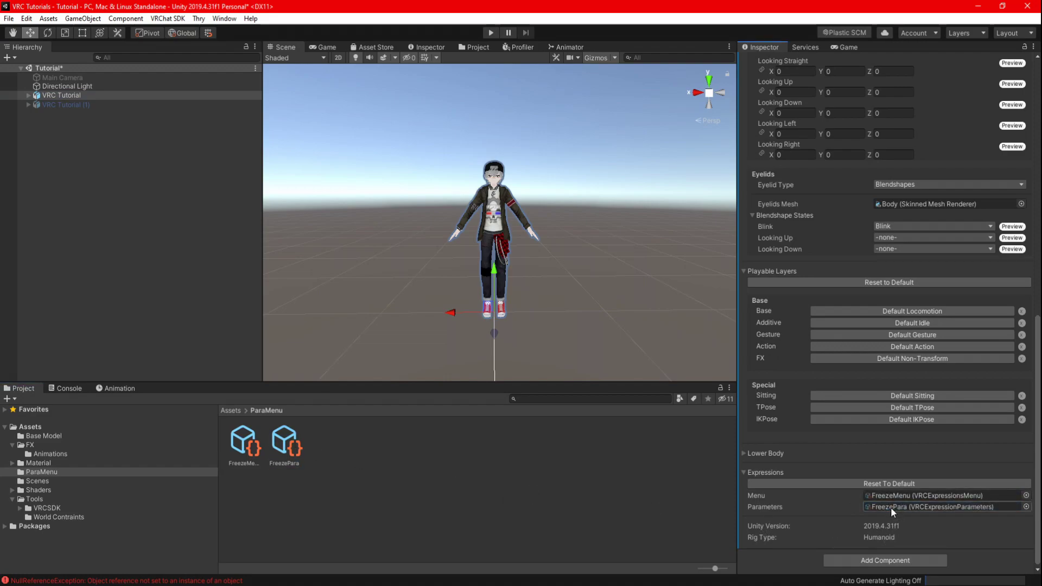
click(34, 445)
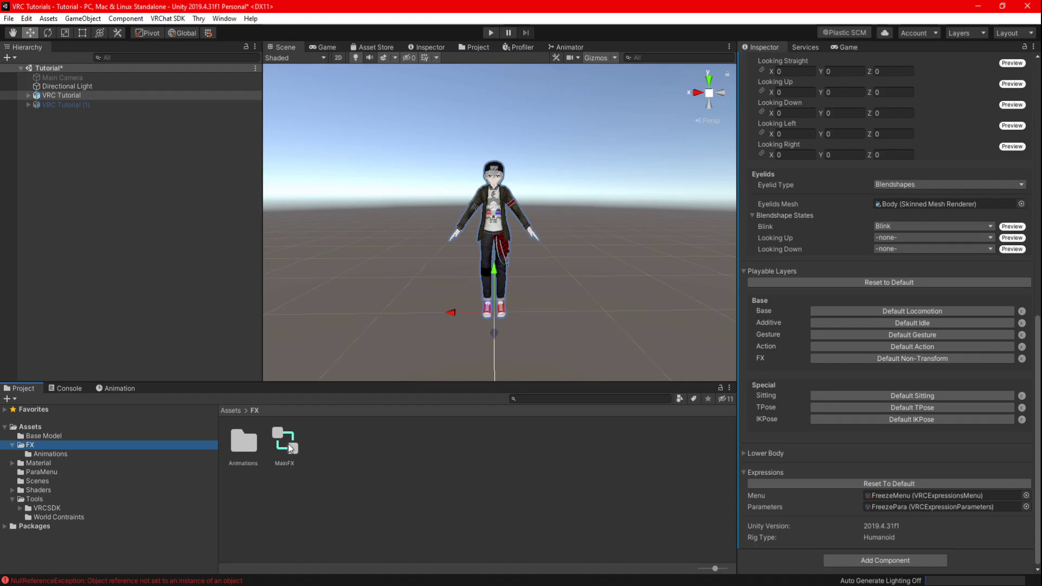
Step: Duplicate the MainFX controller and rename the copy FreezeFX
double_click(285, 442)
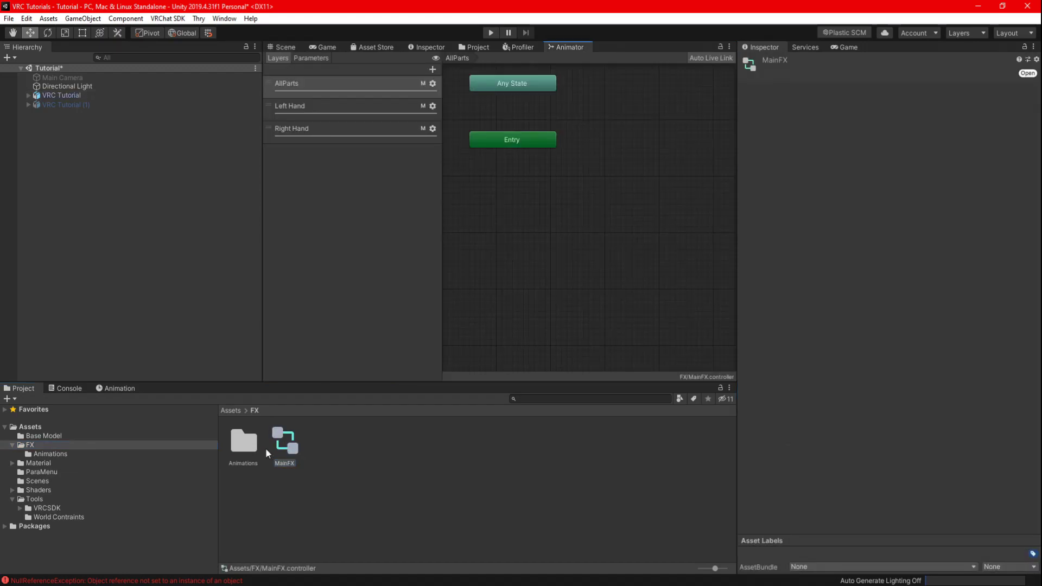
click(295, 461)
key(ctrl+d)
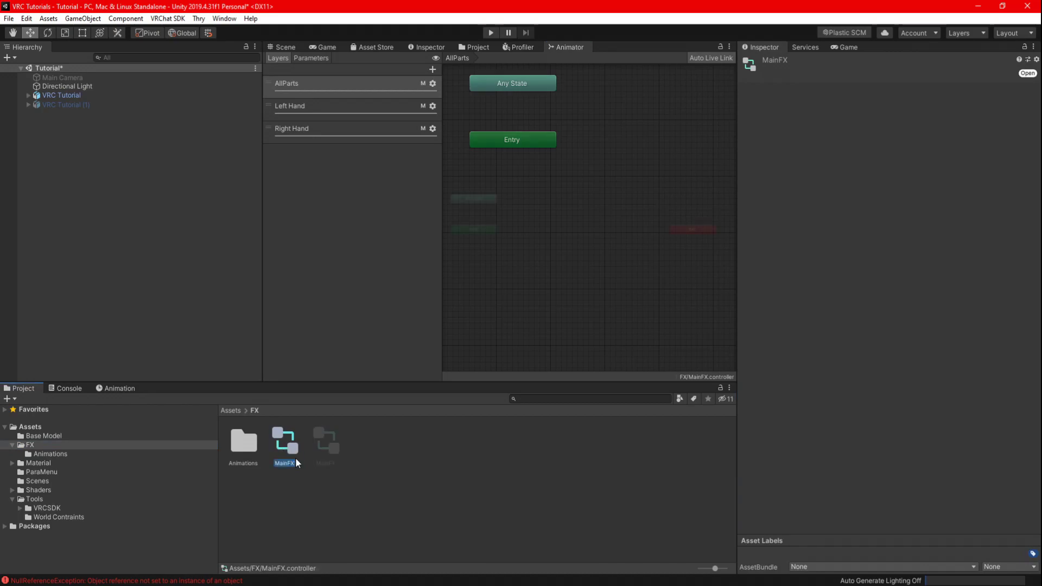
click(285, 463)
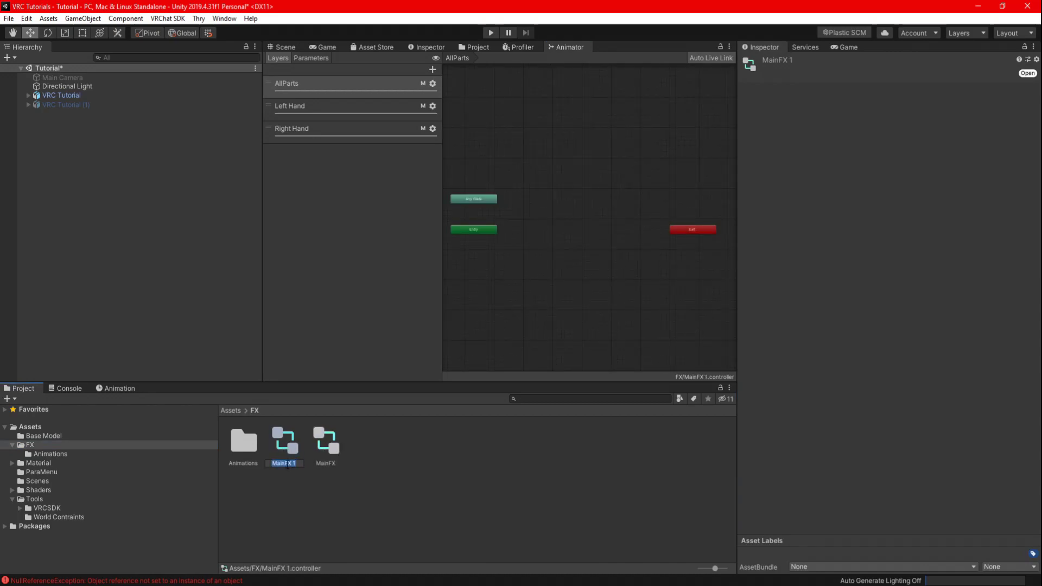
text(FreezeFX)
key(Return)
Step: Assign FreezeFX as the VRC Tutorial avatar's FX playable layer
click(277, 48)
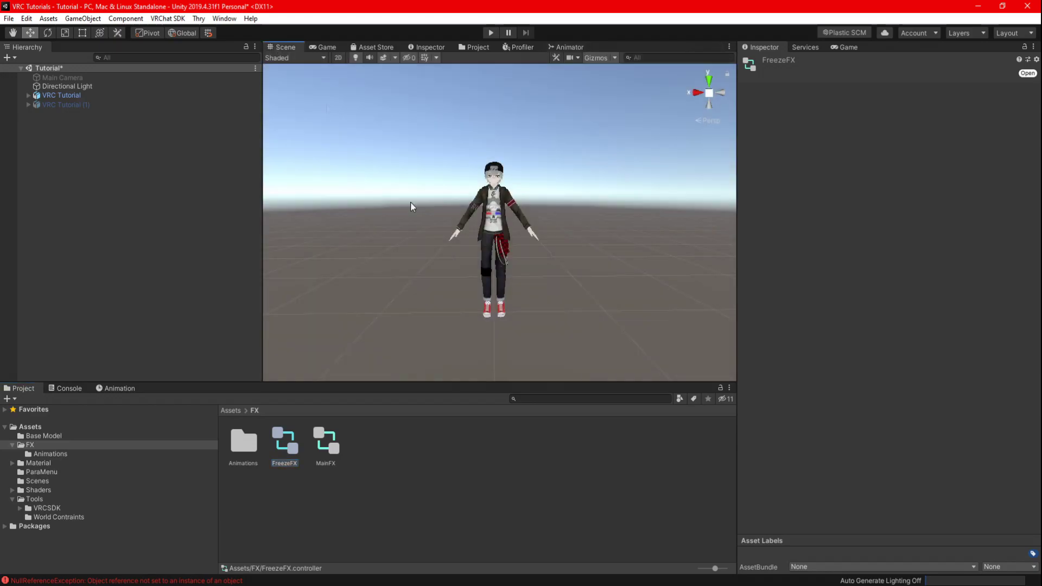
click(70, 98)
scroll(843, 340, down, 10)
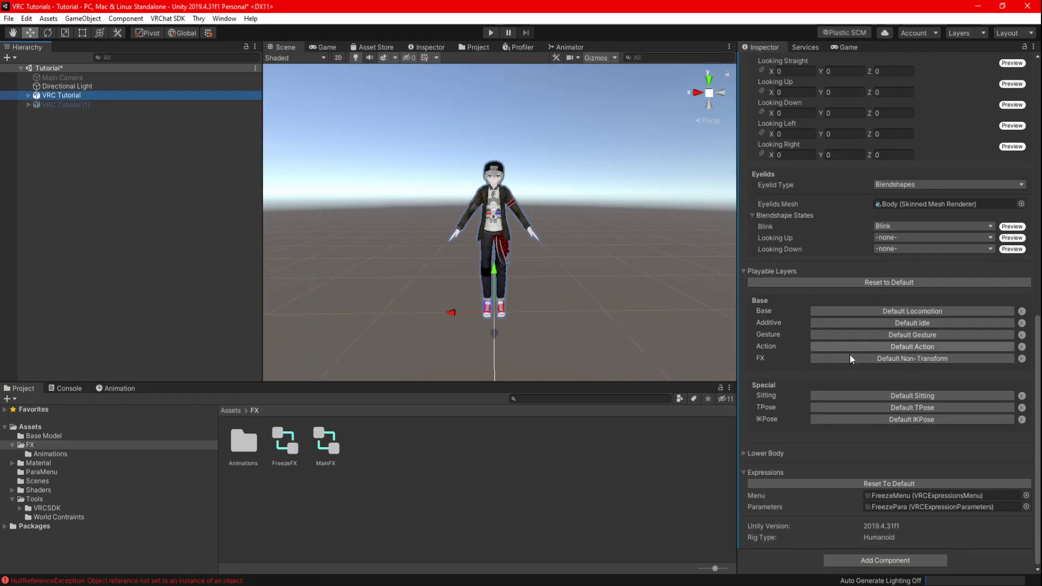
click(855, 360)
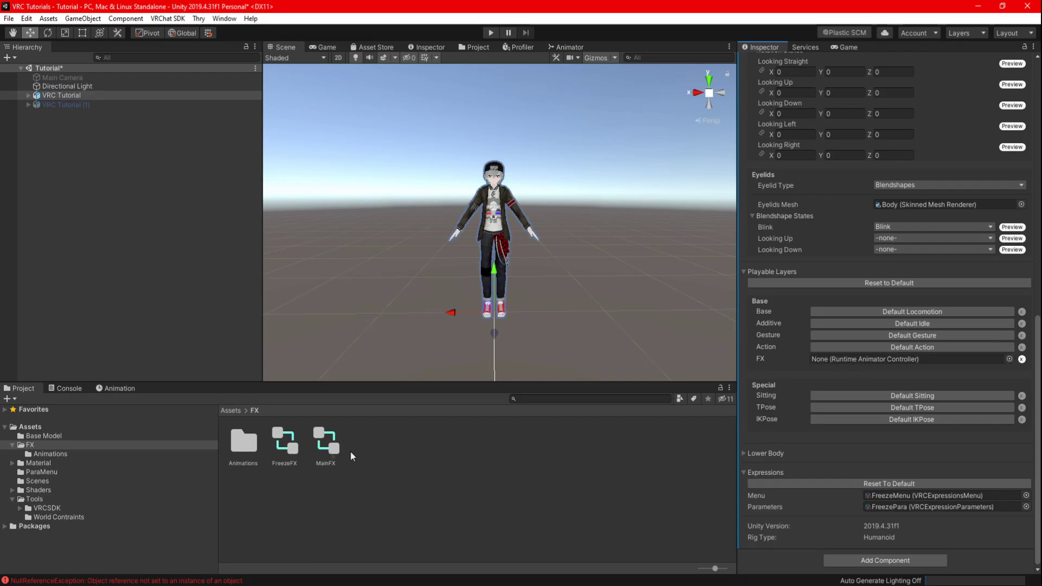
drag(283, 450, 872, 370)
click(865, 359)
Step: Add a layer named Freeze to FreezeFX and set its weight to 1
double_click(865, 360)
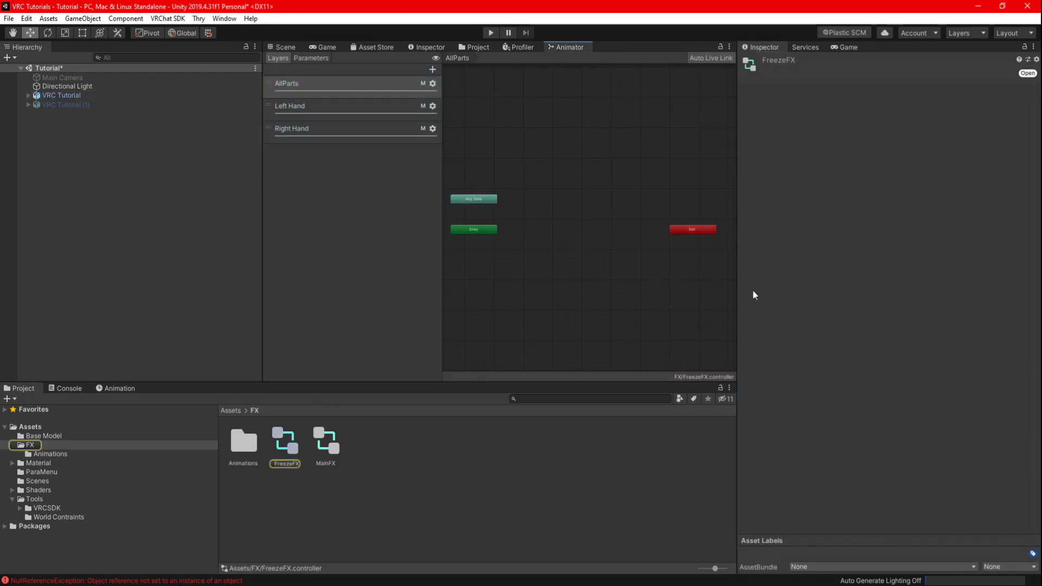
click(432, 69)
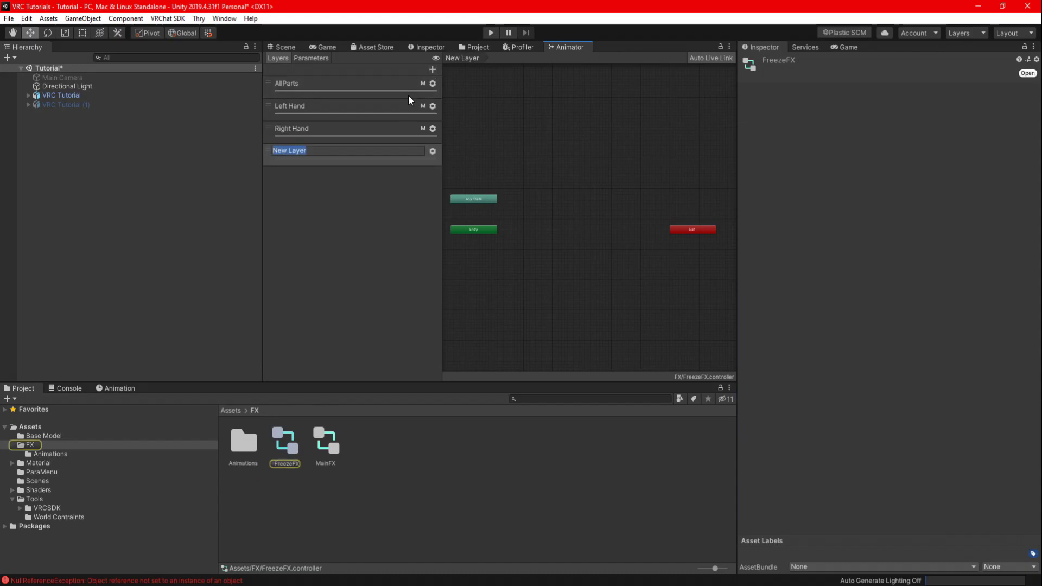
text(Freeze)
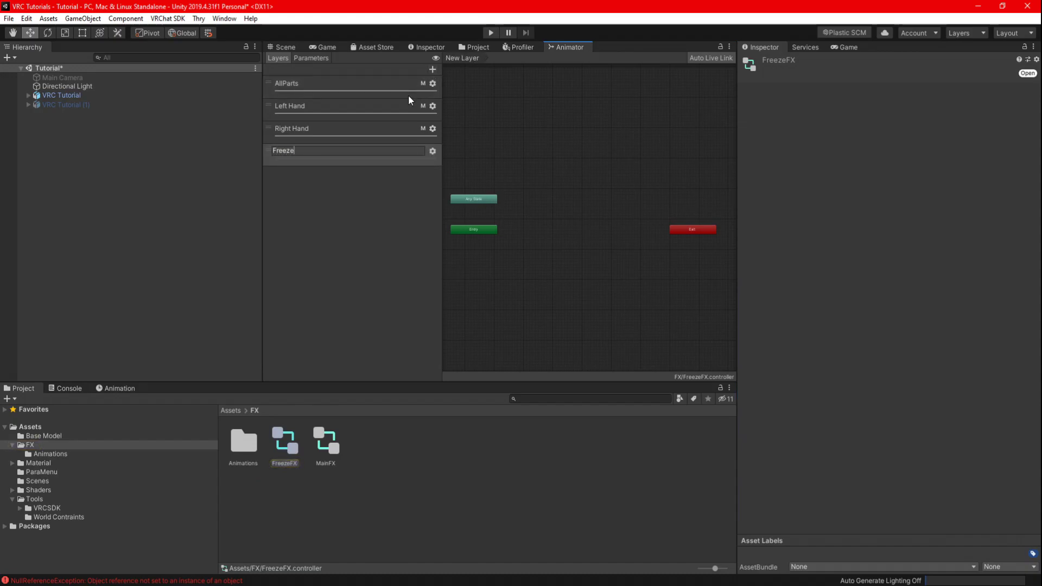
key(Return)
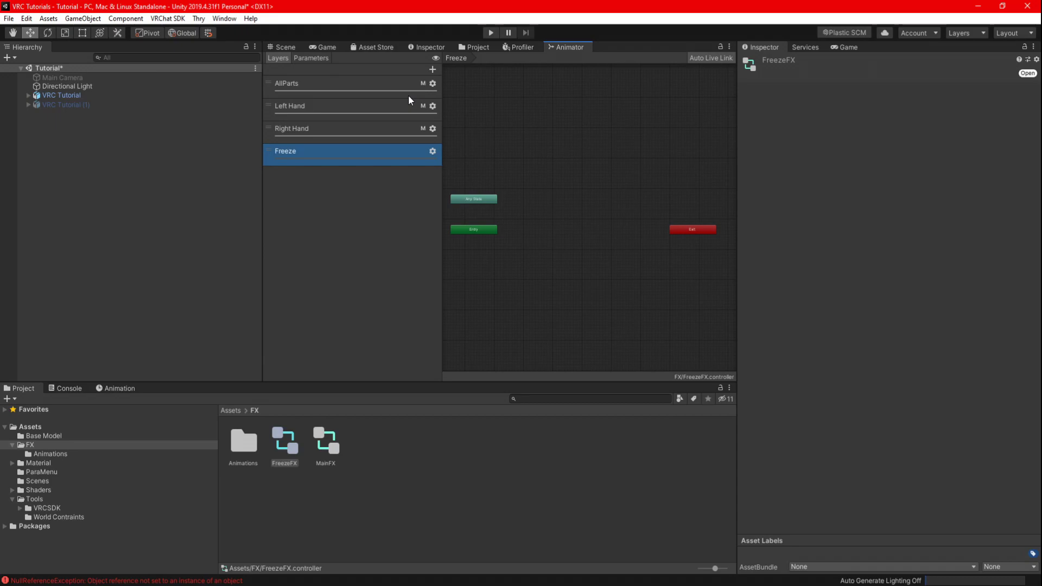
click(433, 152)
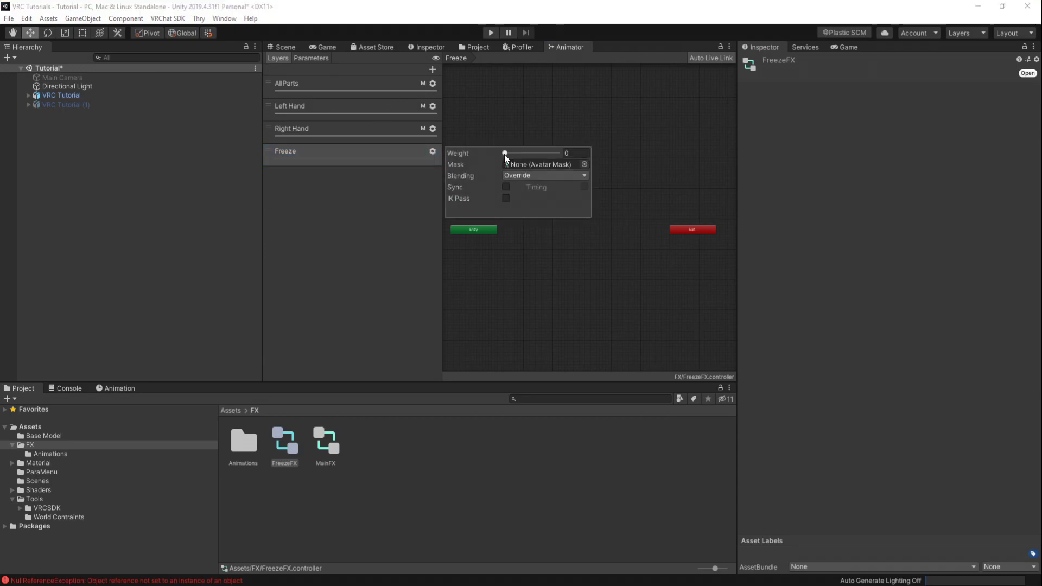
drag(504, 154, 600, 154)
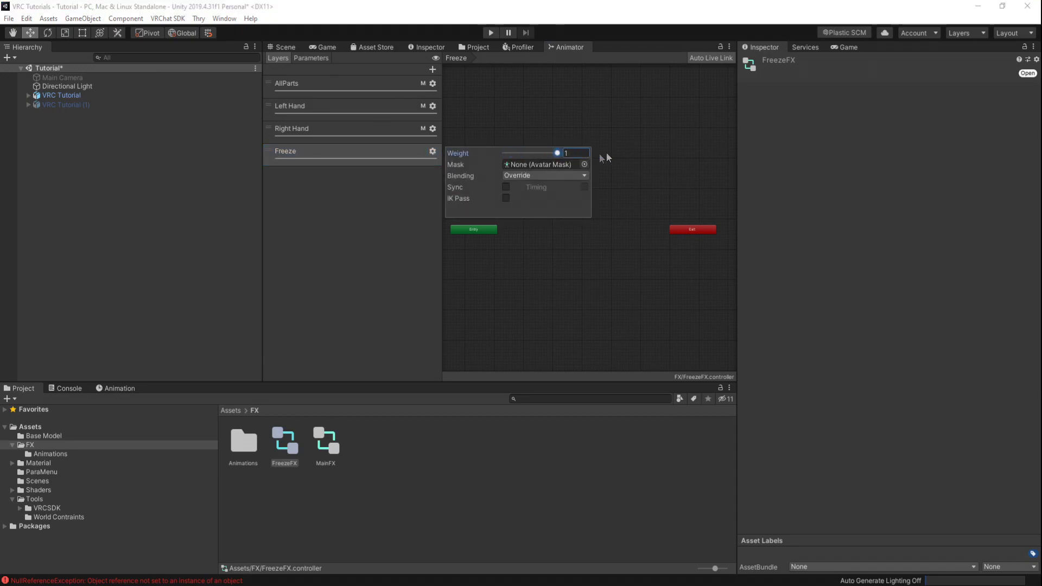
click(423, 205)
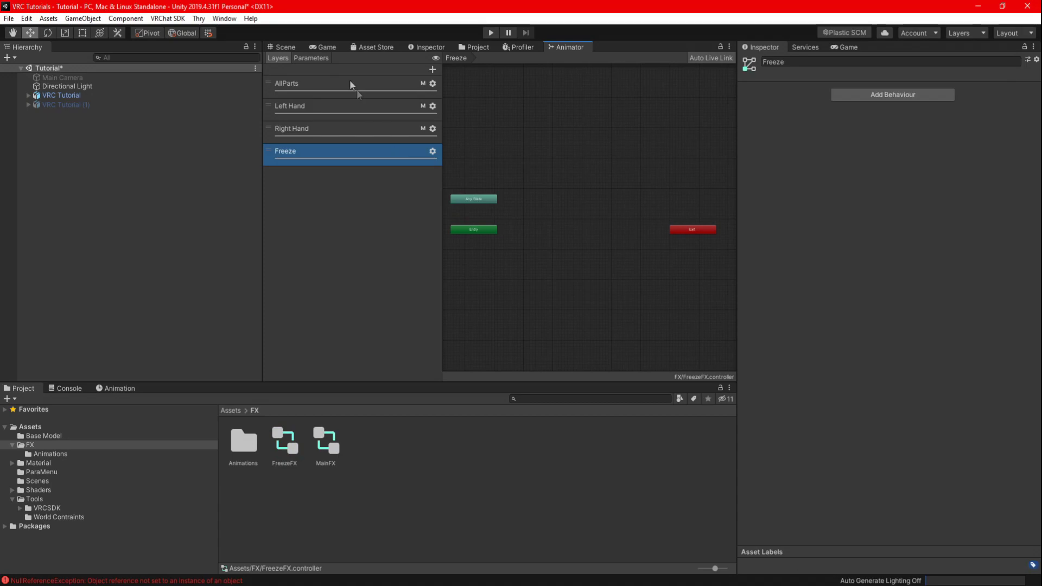
Step: Add an Int parameter named Freeze to the FreezeFX controller
click(318, 59)
click(432, 69)
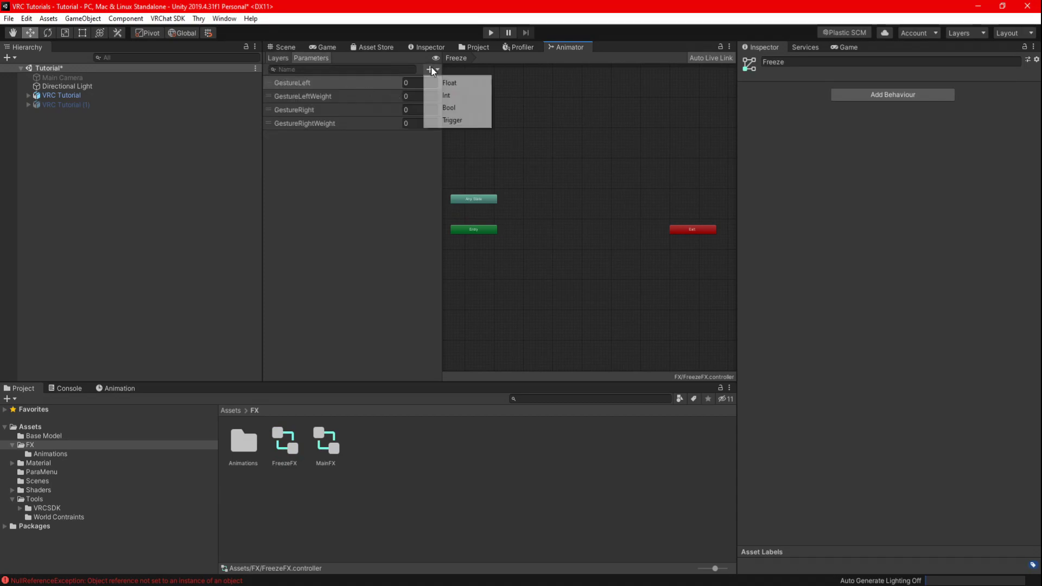
click(447, 95)
text(Freeze)
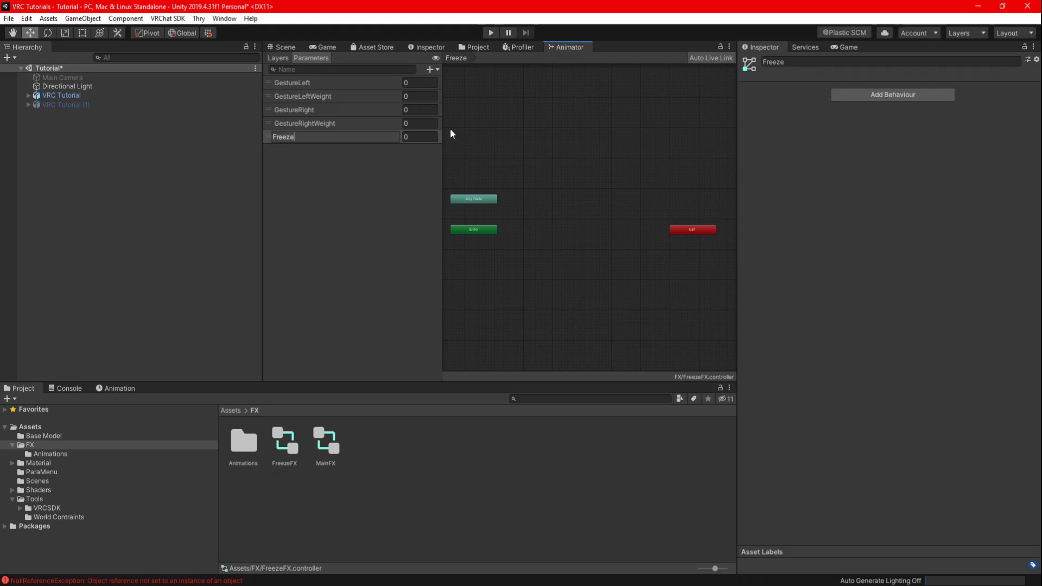
key(Return)
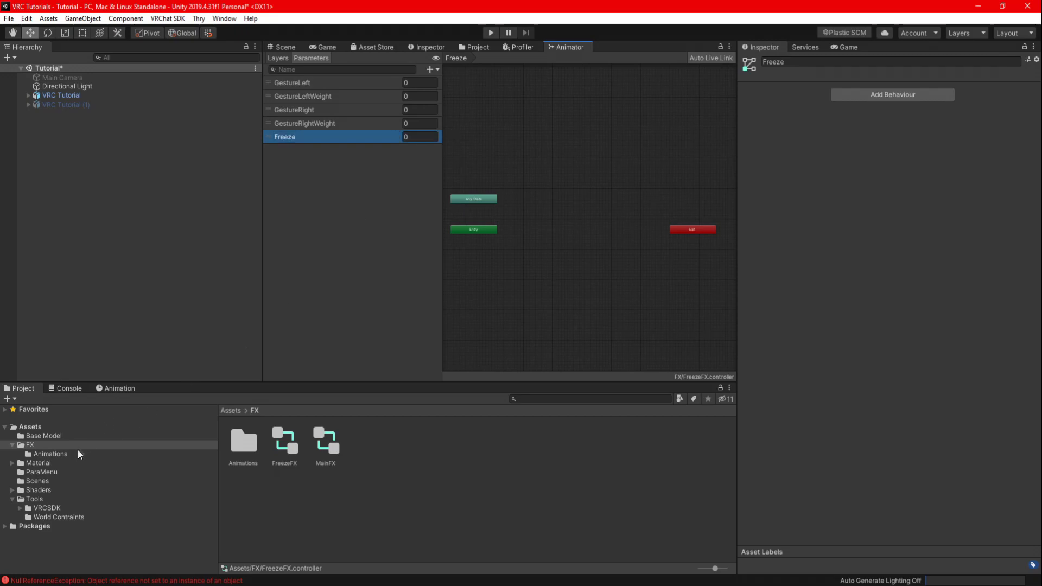
Step: Add a toggle control named 'Freeze Mode' to the FreezeMenu expressions menu
click(55, 470)
click(240, 443)
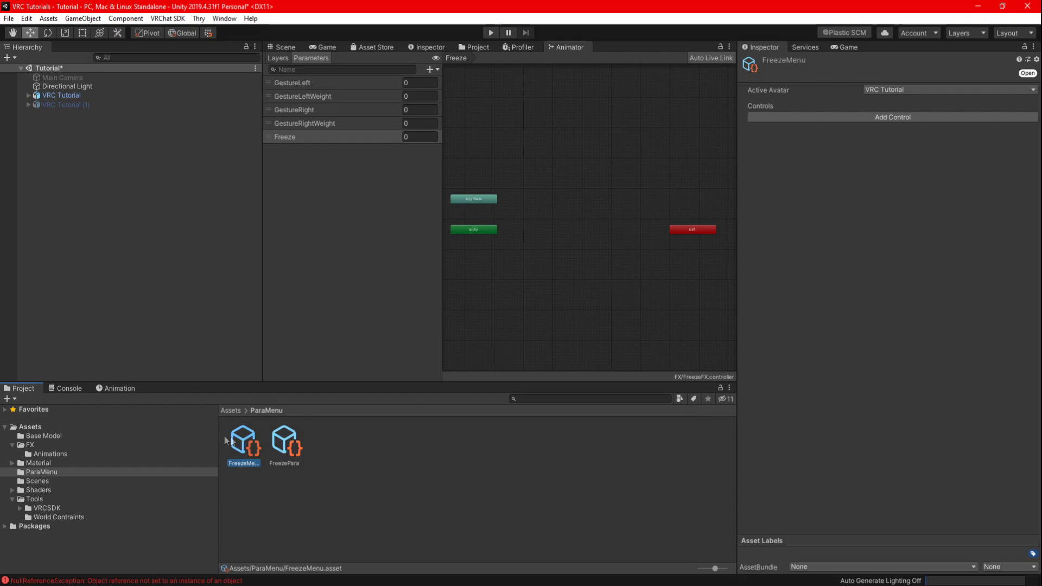
click(867, 116)
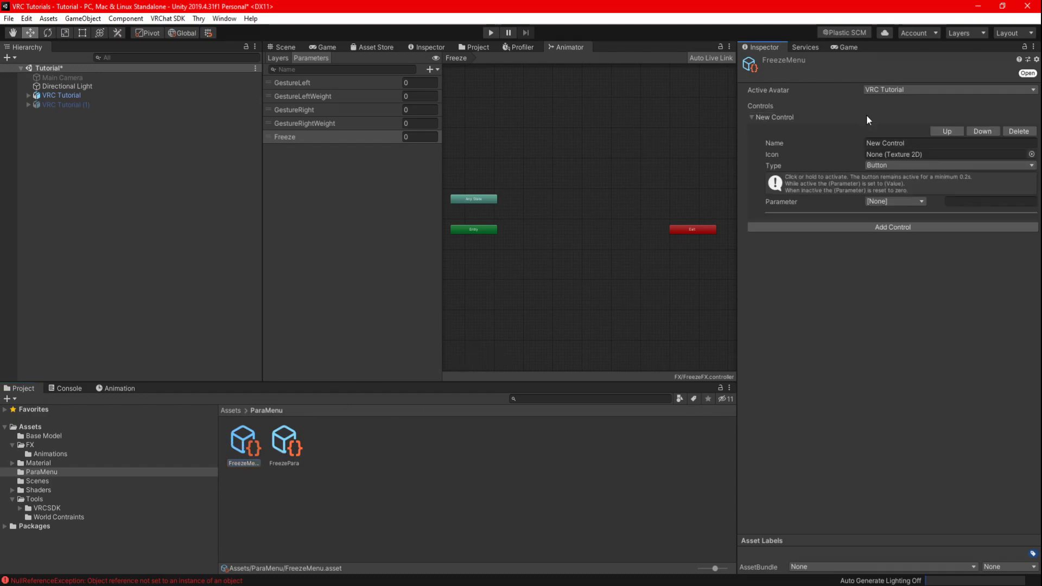
click(886, 143)
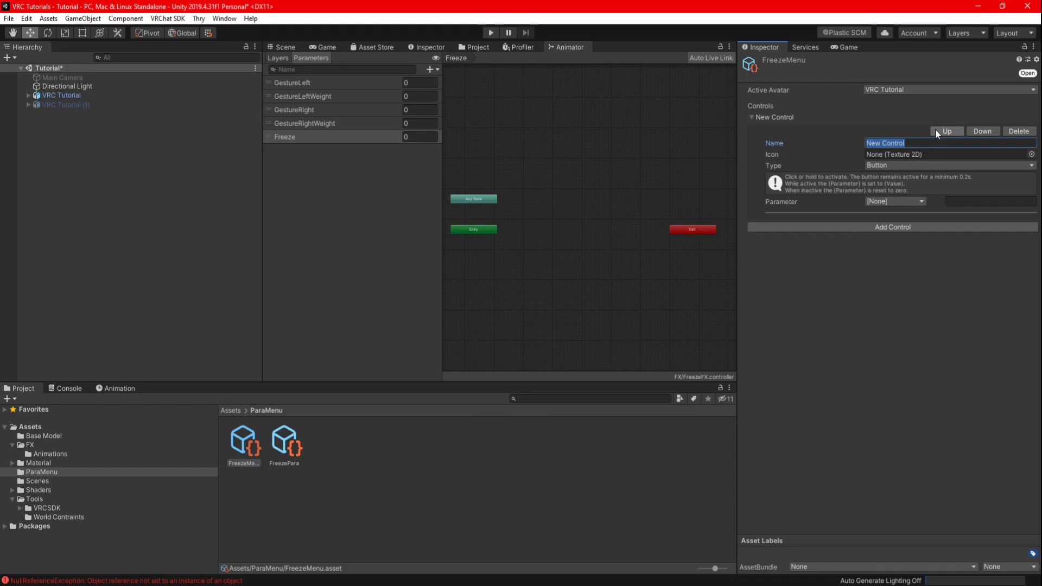
text(Freeze Mode)
click(914, 165)
click(910, 186)
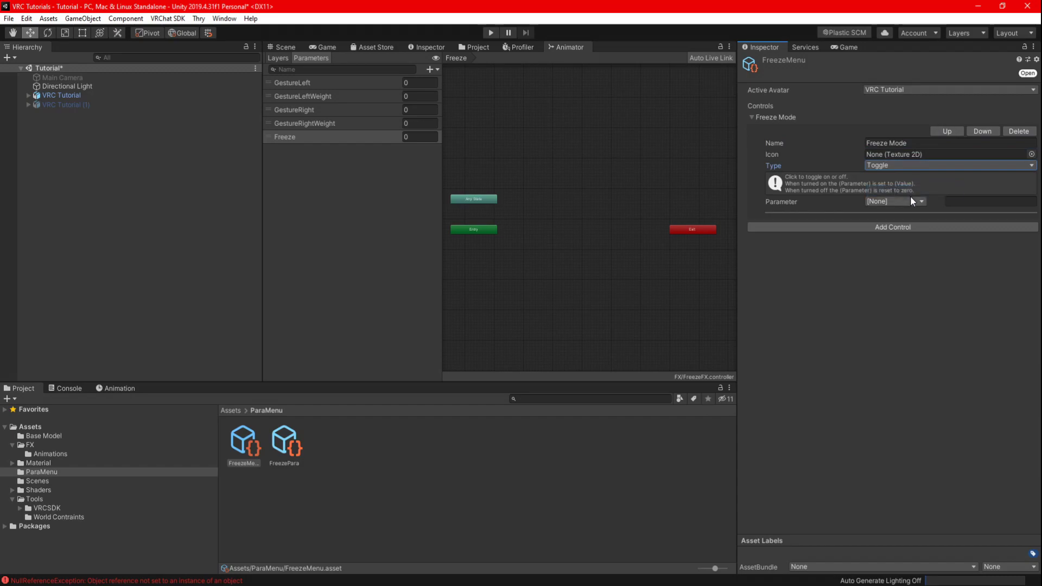
click(912, 201)
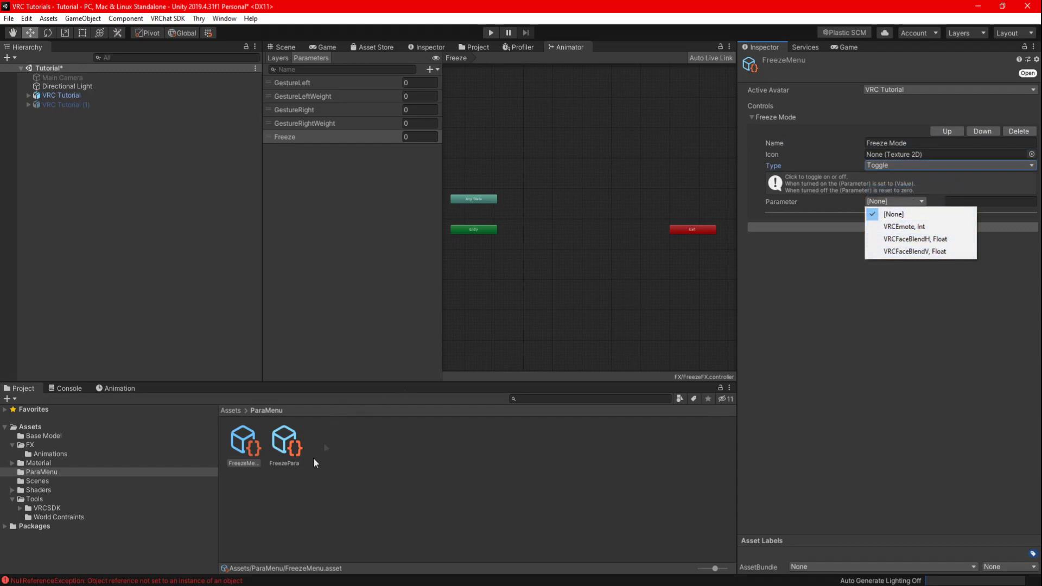
click(290, 448)
Step: Add a fourth expression parameter, Freeze, of type Int to FreezePara
click(290, 448)
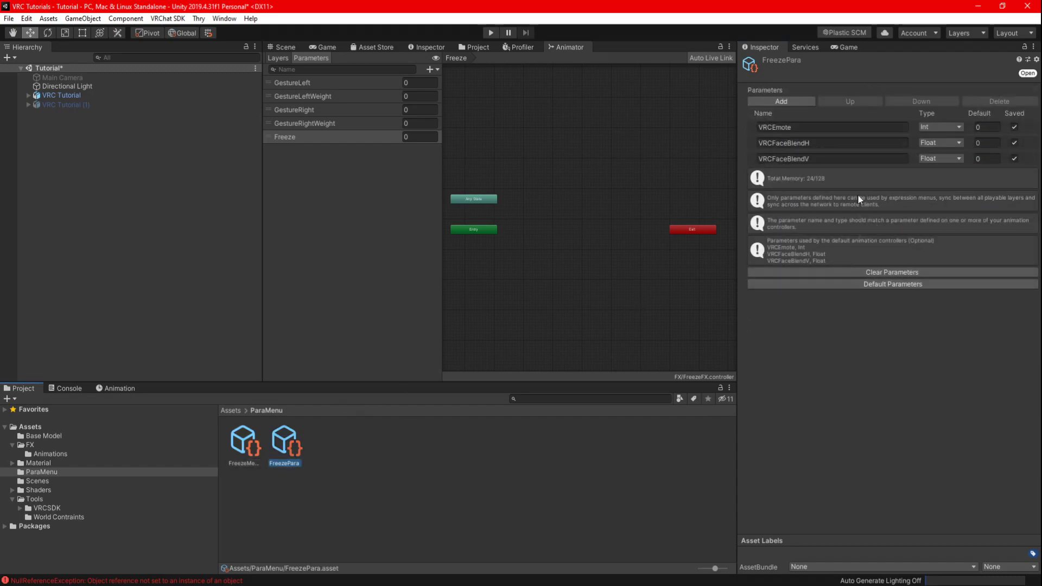
click(784, 99)
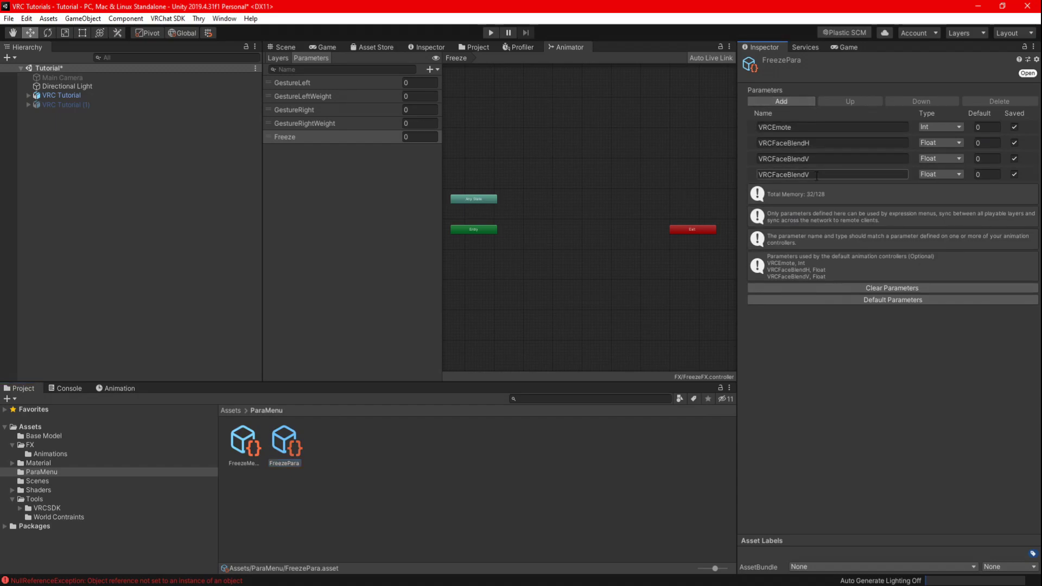
click(816, 176)
text(Freeze)
click(934, 178)
click(929, 188)
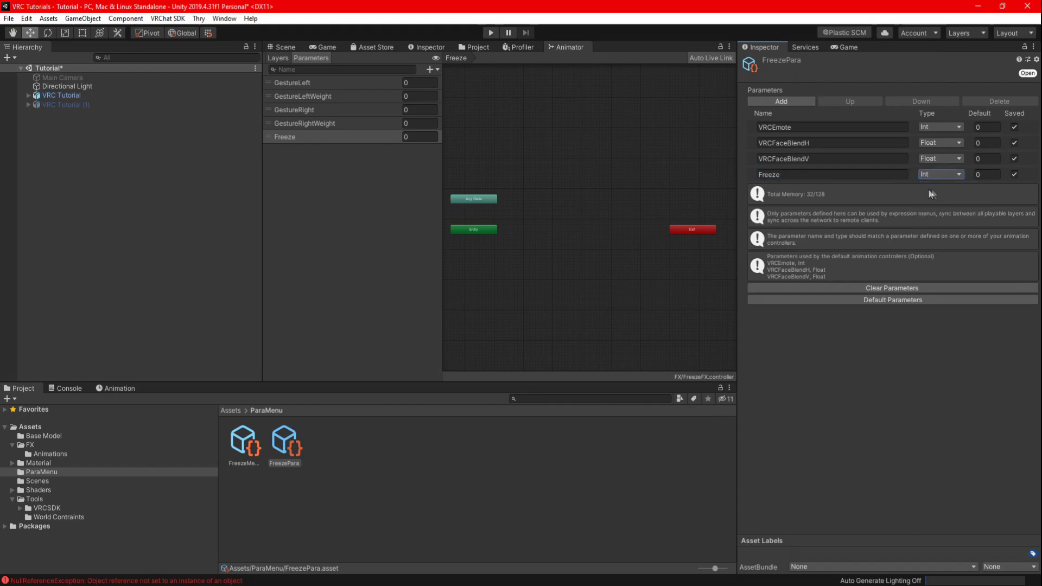
click(788, 176)
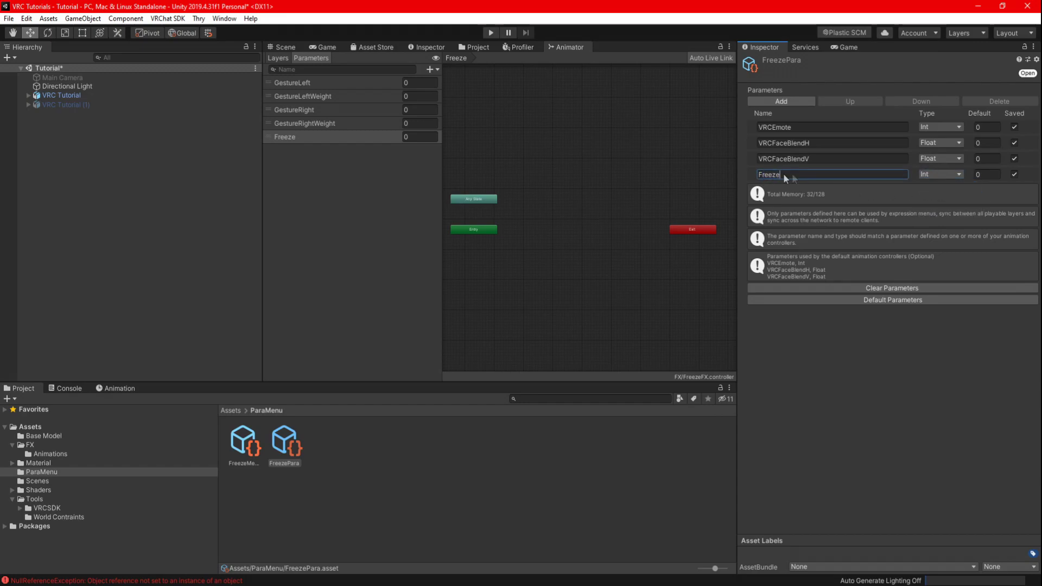
click(289, 140)
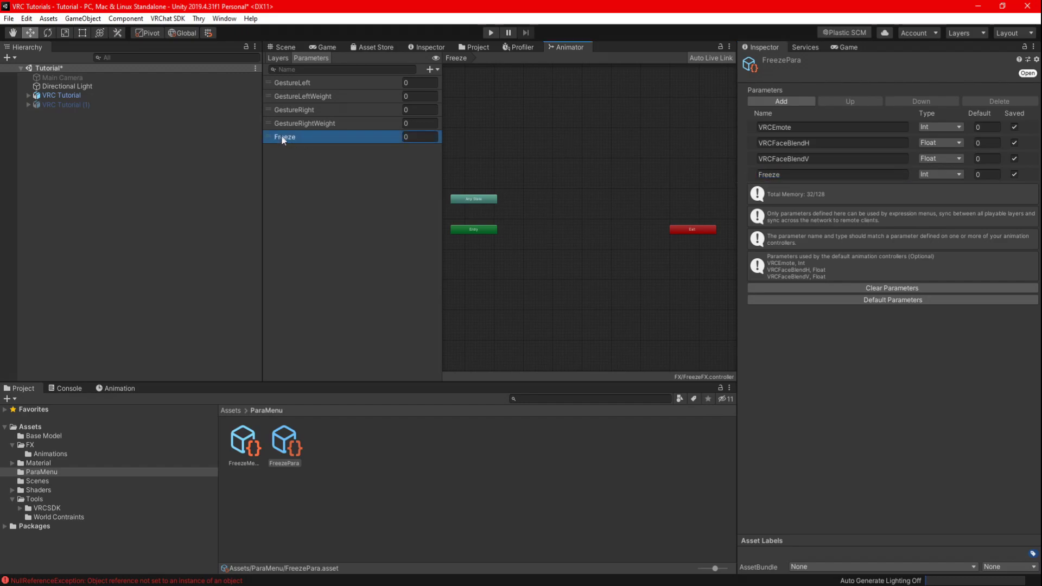
Step: Make the Freeze Mode toggle drive the Freeze Int parameter with value 1
click(244, 444)
click(878, 201)
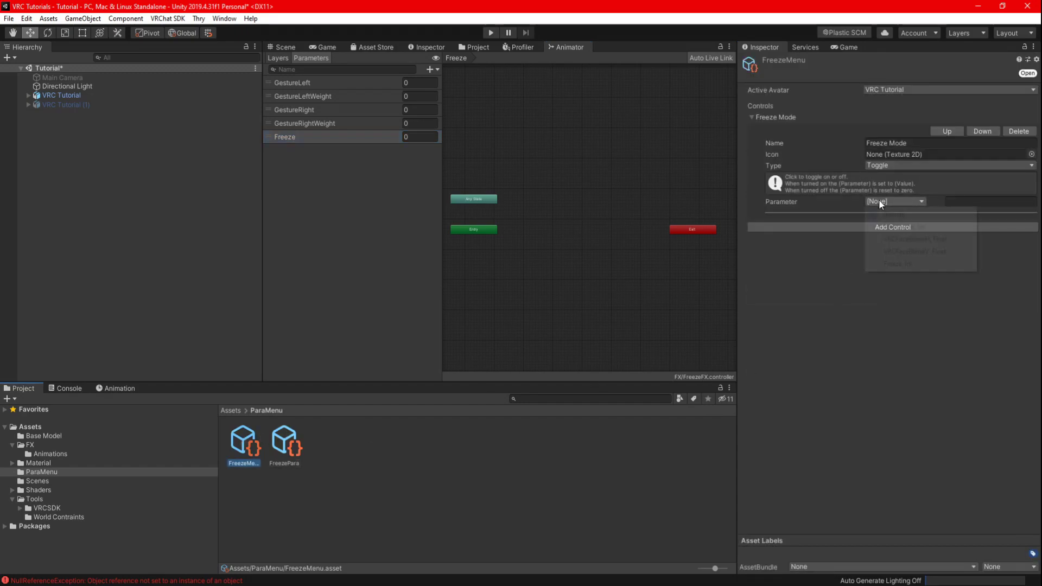
click(895, 264)
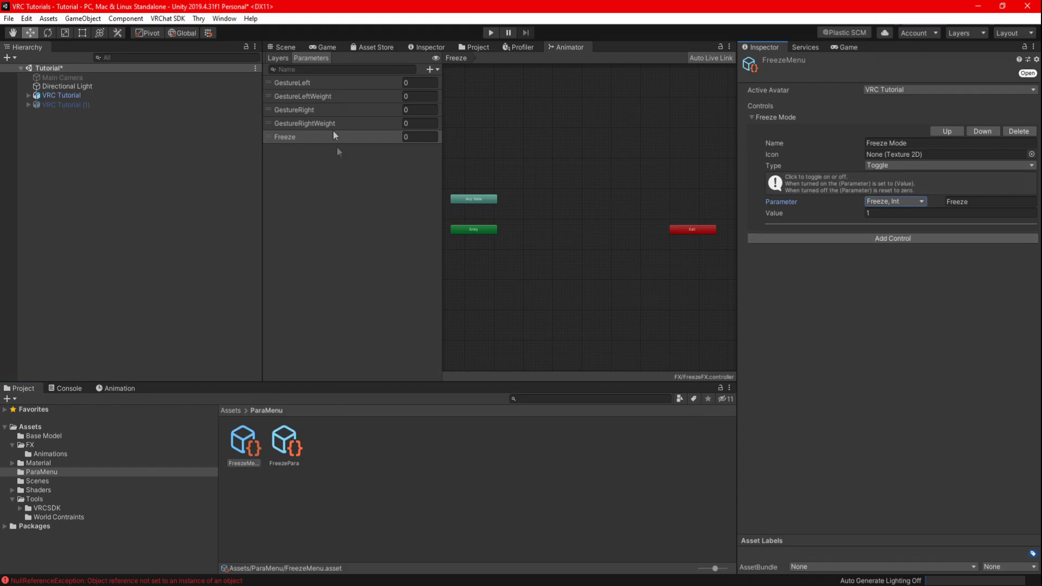
click(281, 58)
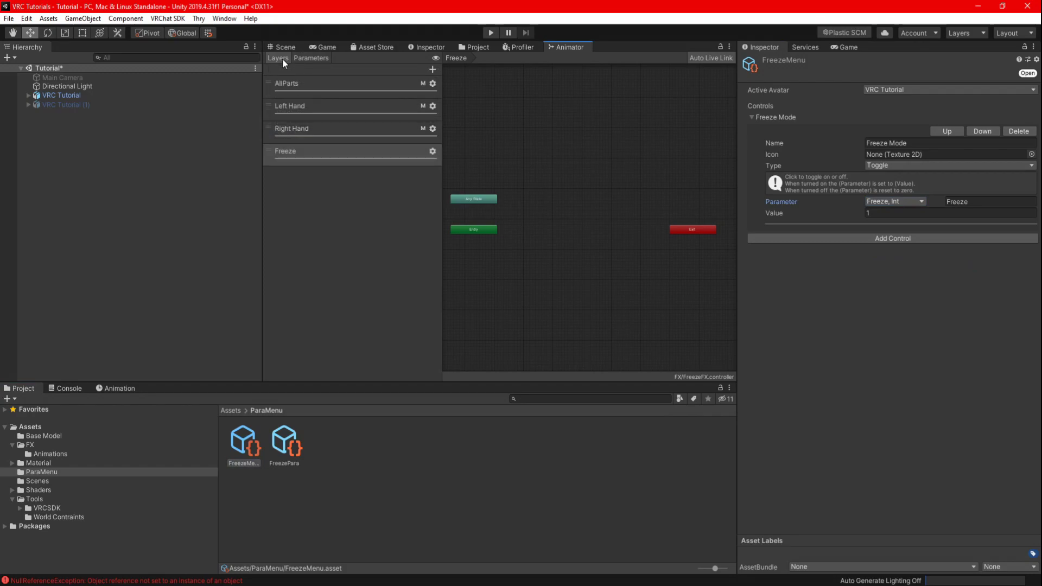
Step: Add Freeze Off as the default state and Freeze On below it in the Freeze layer
click(338, 156)
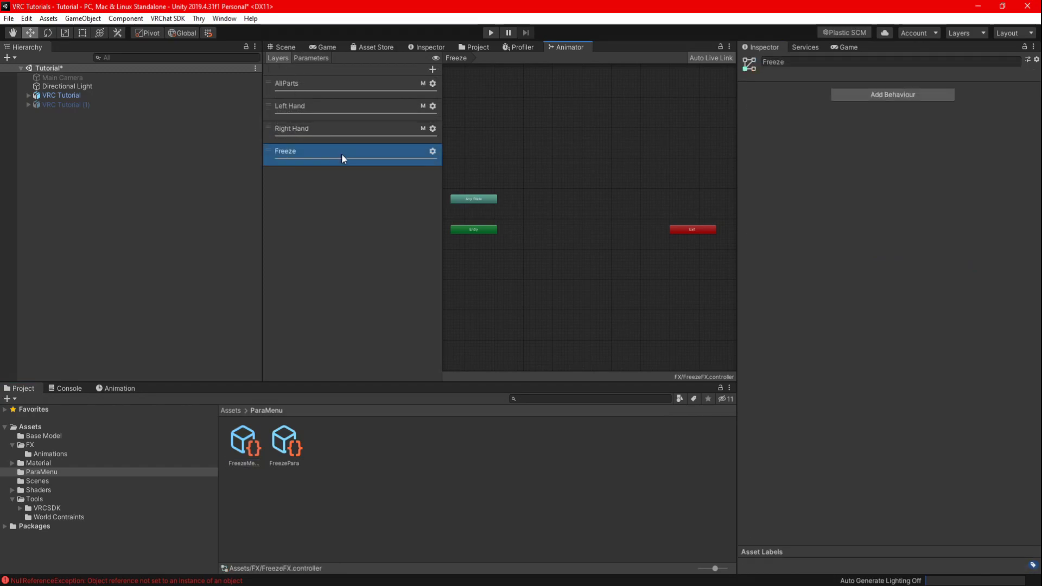
click(45, 454)
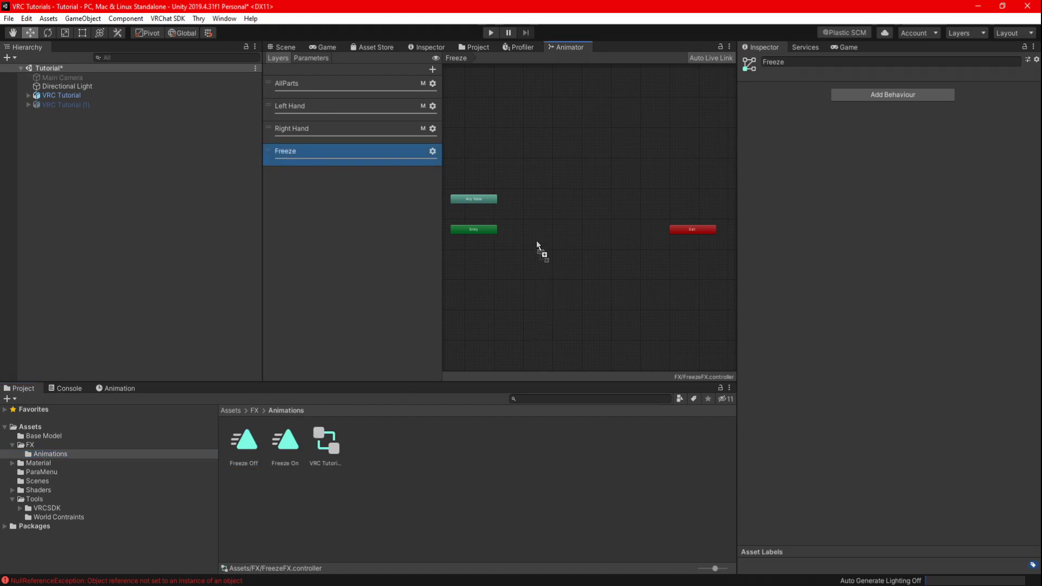
drag(537, 242, 532, 232)
drag(282, 447, 546, 260)
click(543, 262)
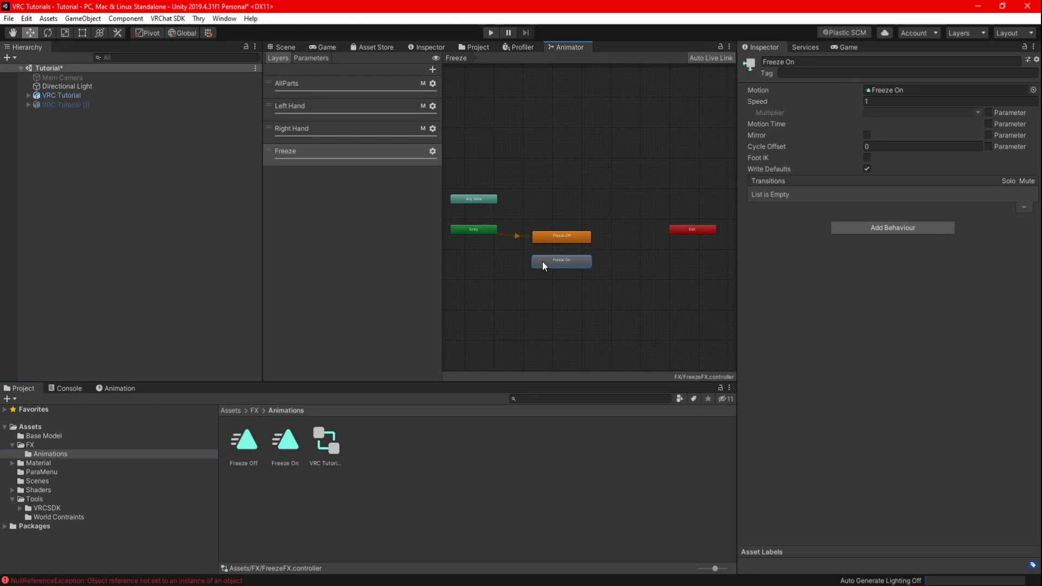
Step: Create transitions from Freeze Off to Freeze On and from Freeze On back to Freeze Off
click(556, 234)
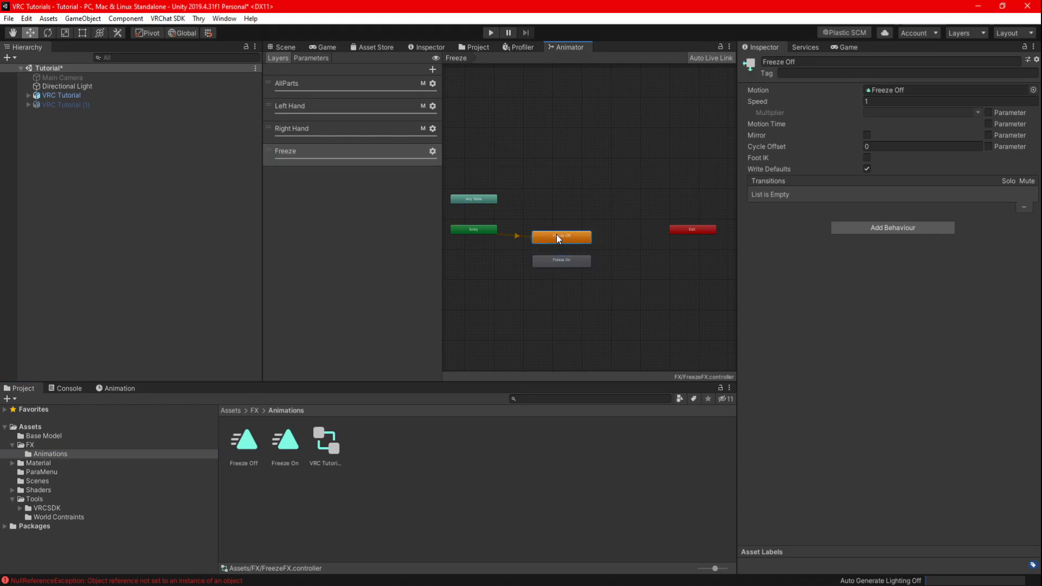
right_click(556, 235)
click(584, 242)
click(561, 259)
right_click(562, 260)
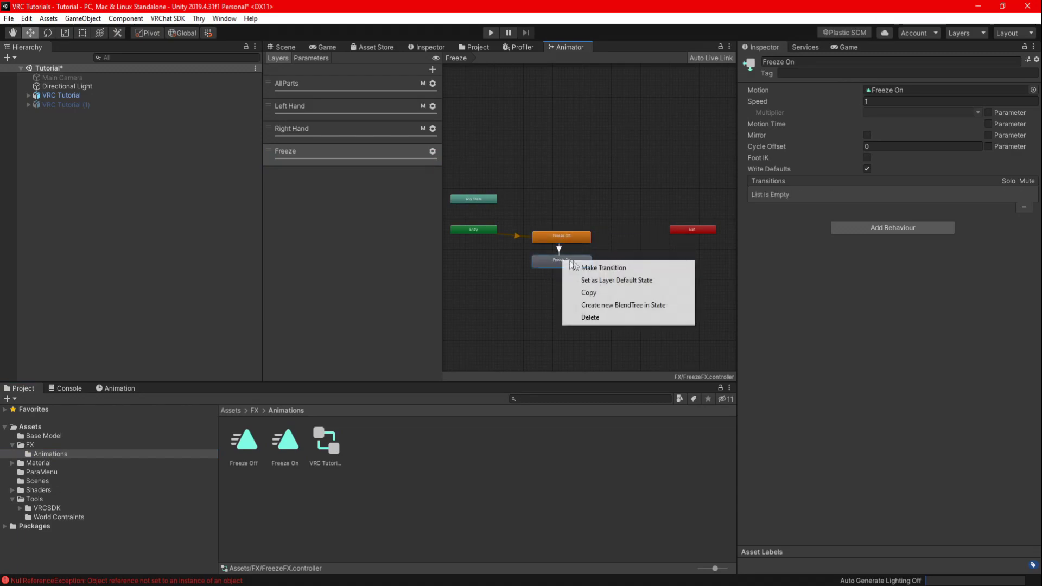
click(577, 266)
click(568, 237)
click(563, 235)
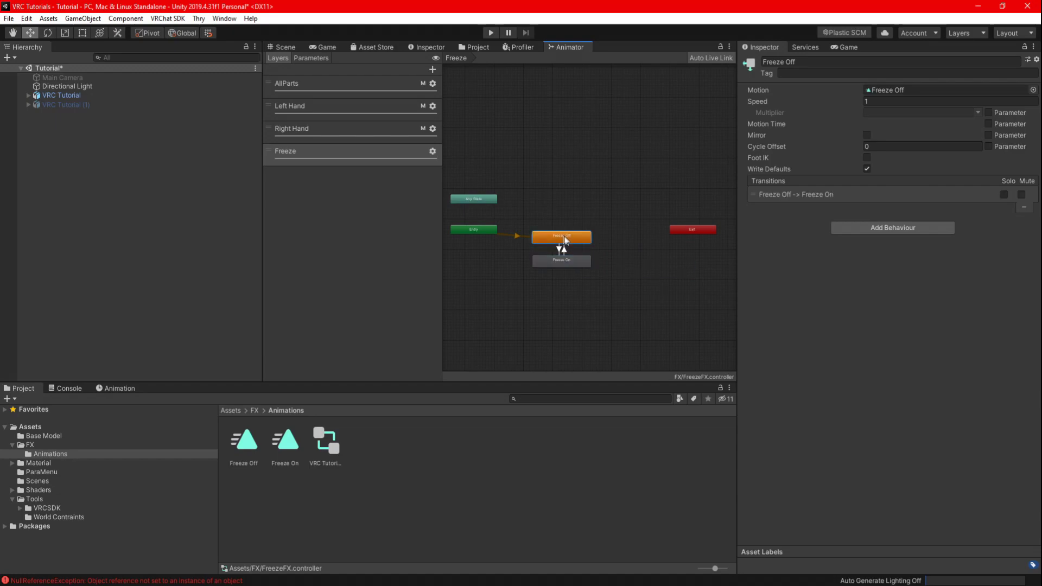
Step: Turn off Write Defaults and Has Exit Time, and set the Off→On transition duration to 0
click(755, 195)
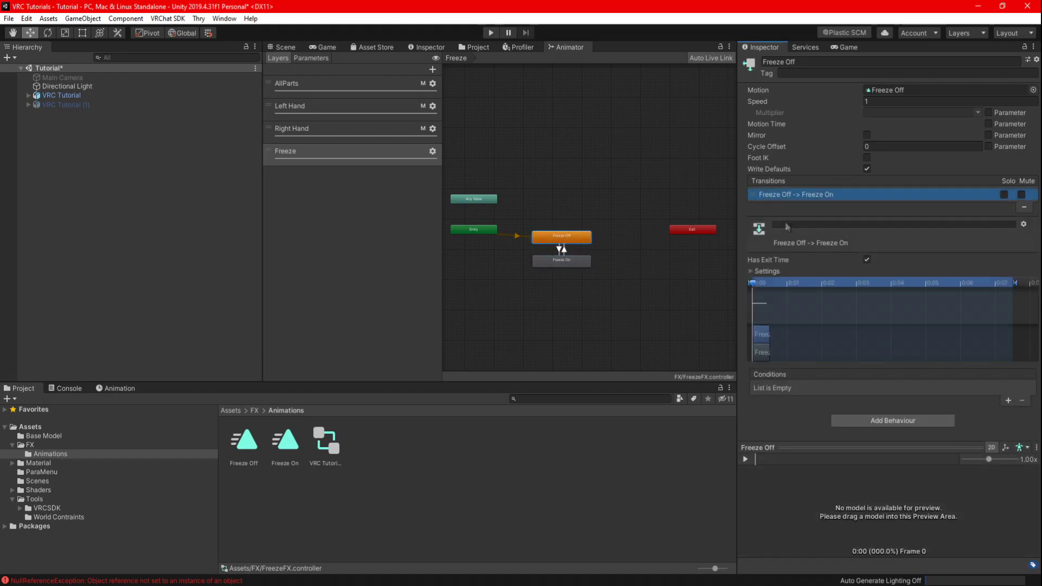
click(867, 169)
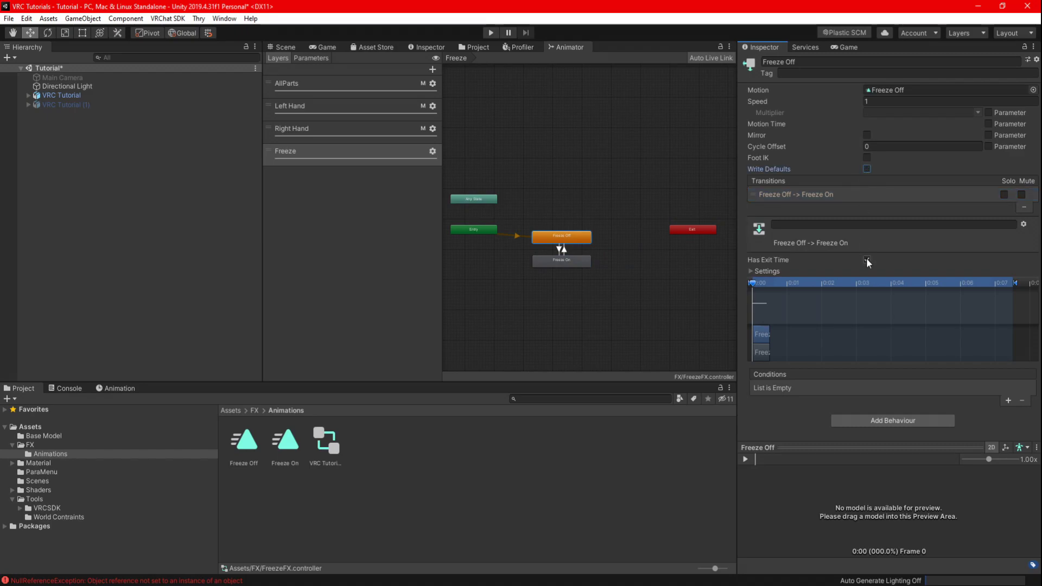
click(866, 260)
click(752, 272)
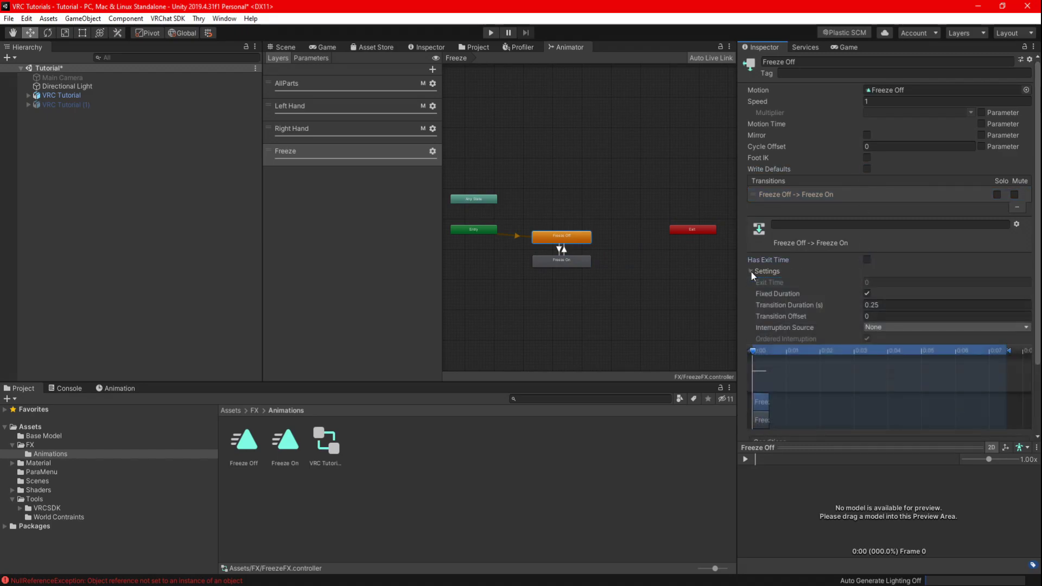
click(882, 306)
text(0)
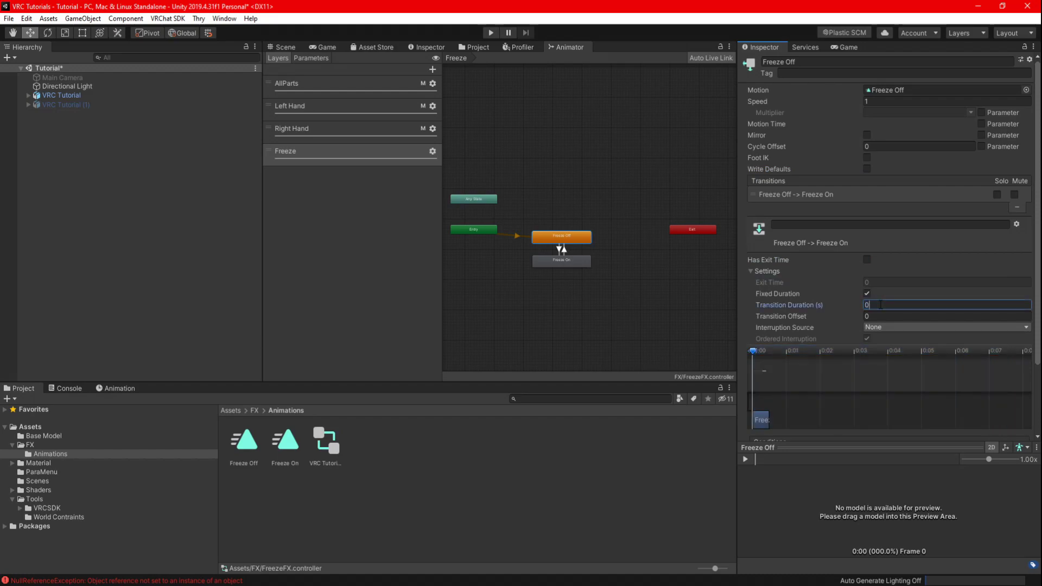
drag(1038, 352, 1036, 413)
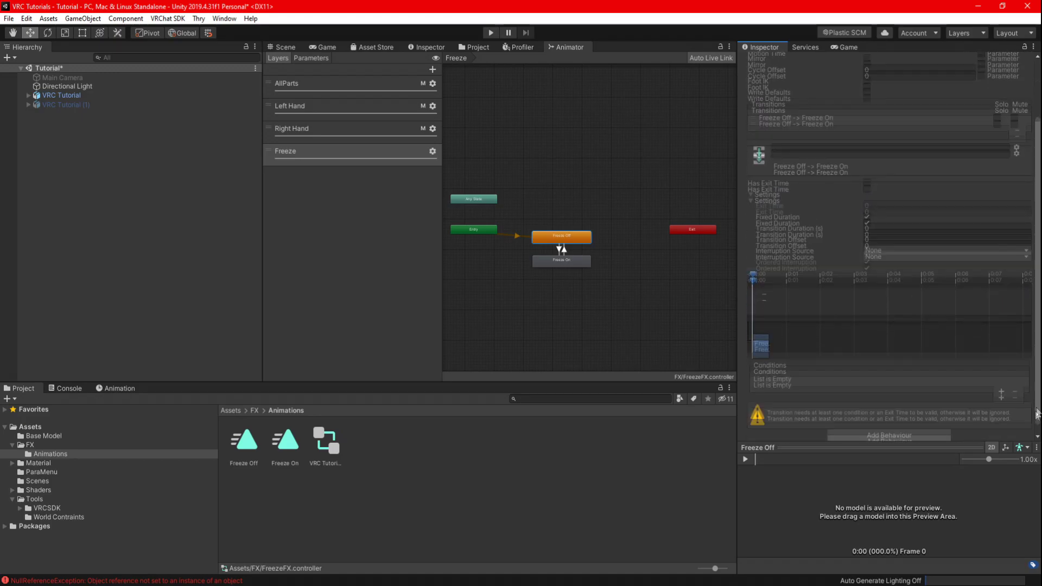
Step: Add a Freeze Equals 1 condition to the Freeze Off→Freeze On transition
click(1001, 389)
click(858, 393)
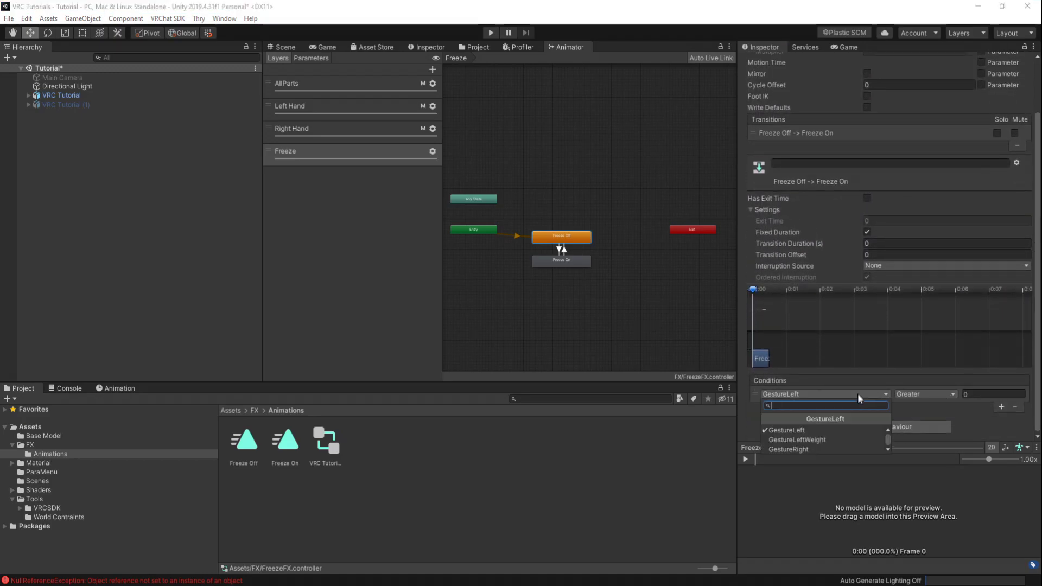
scroll(830, 446, down, 2)
click(829, 450)
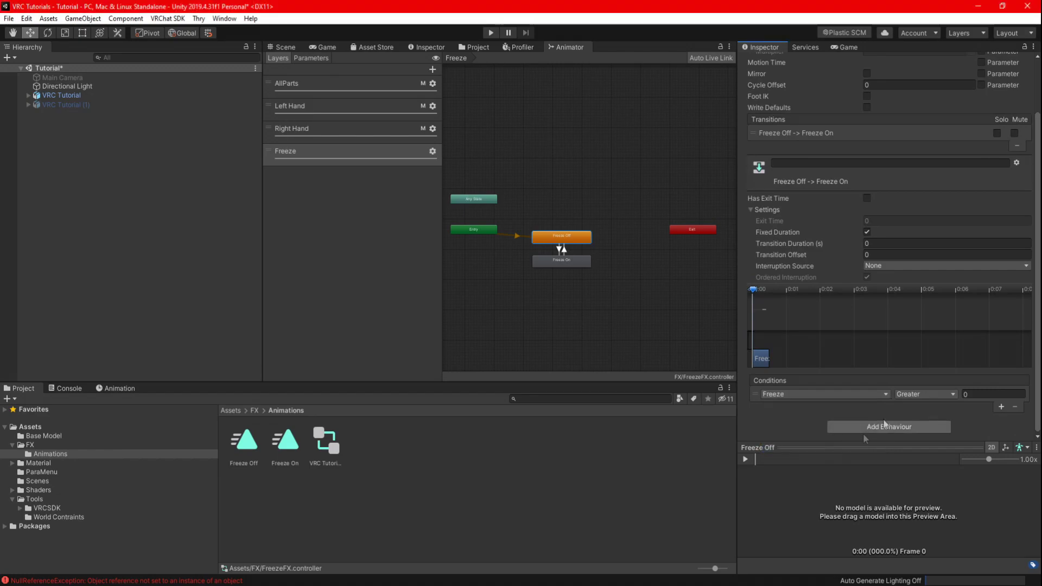
click(919, 397)
click(917, 431)
click(975, 394)
text(1)
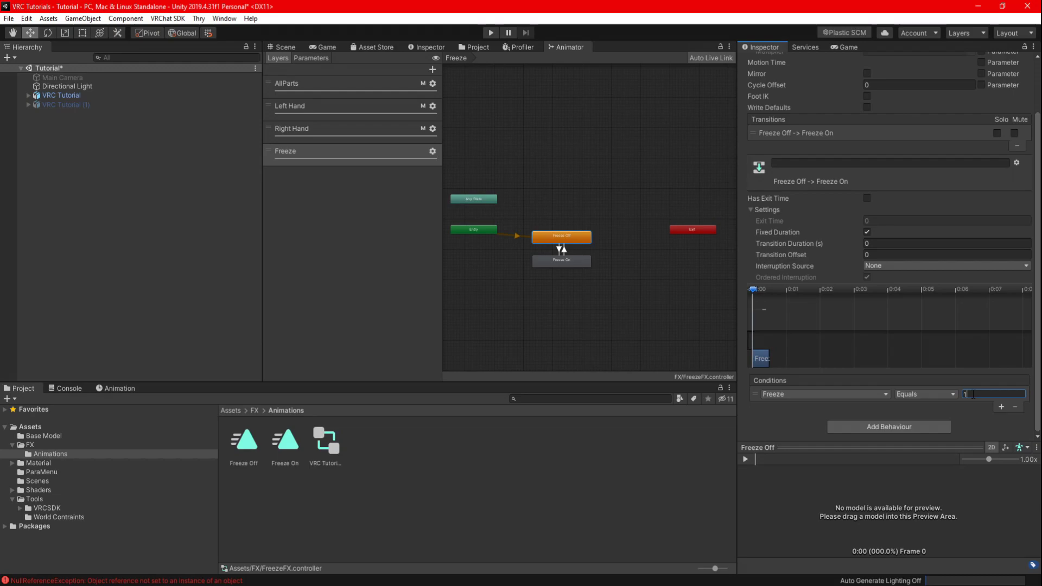
Step: Turn off Write Defaults on Freeze On, and give the return transition no exit time and 0 duration
click(565, 261)
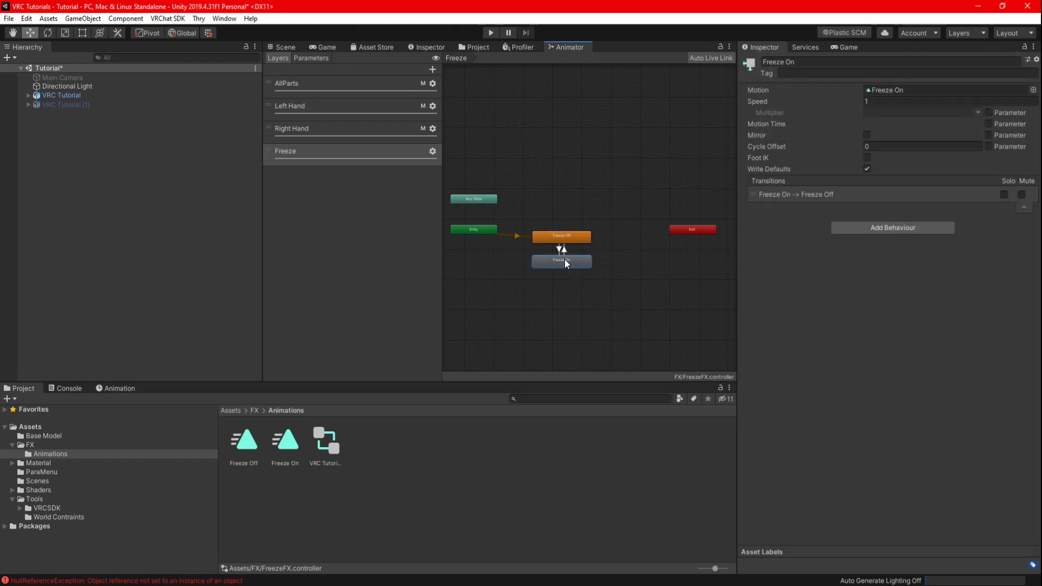
click(755, 195)
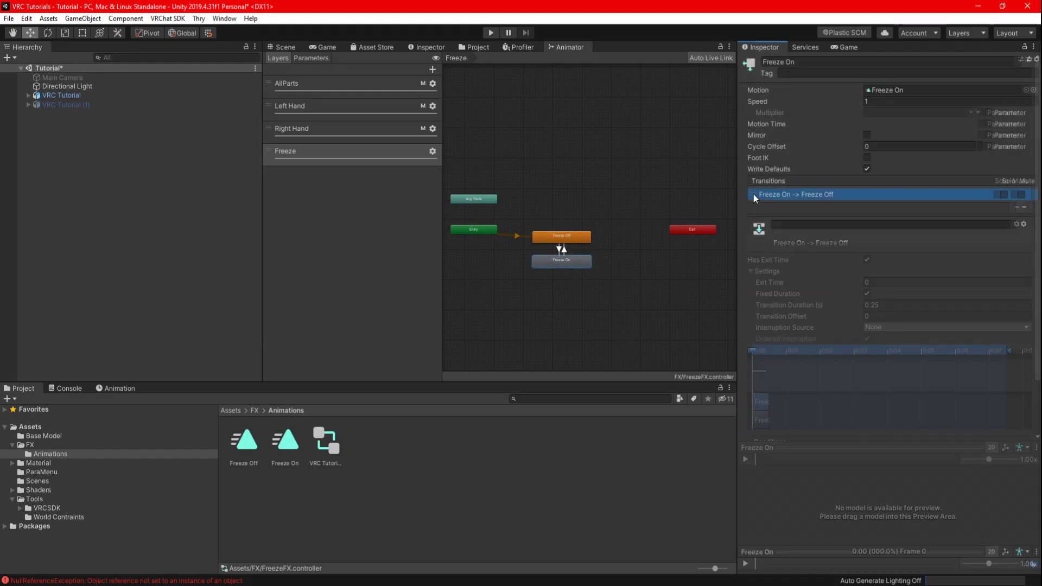
click(867, 169)
click(867, 260)
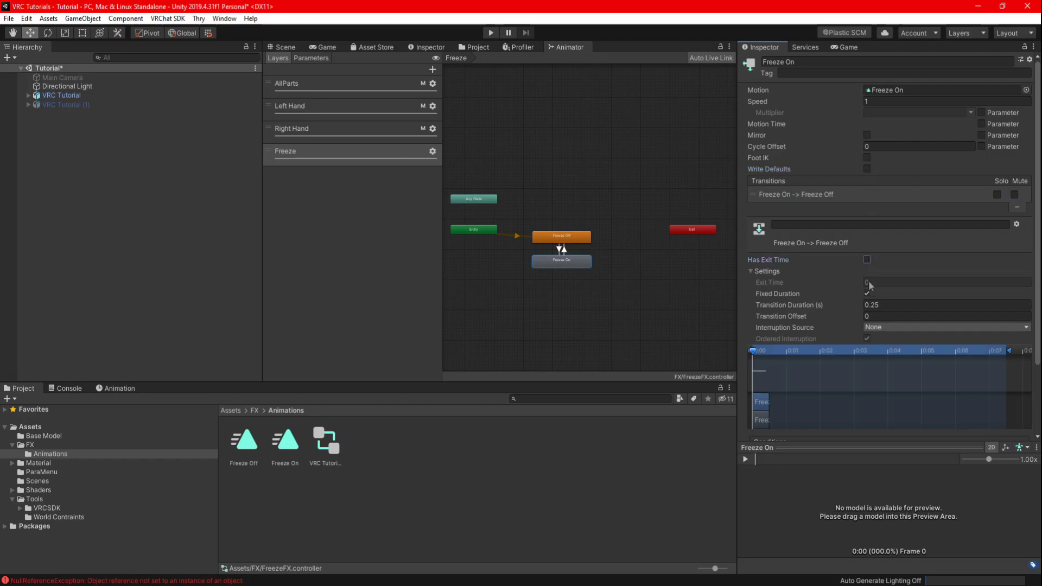
click(875, 305)
key(ctrl+a)
text(0)
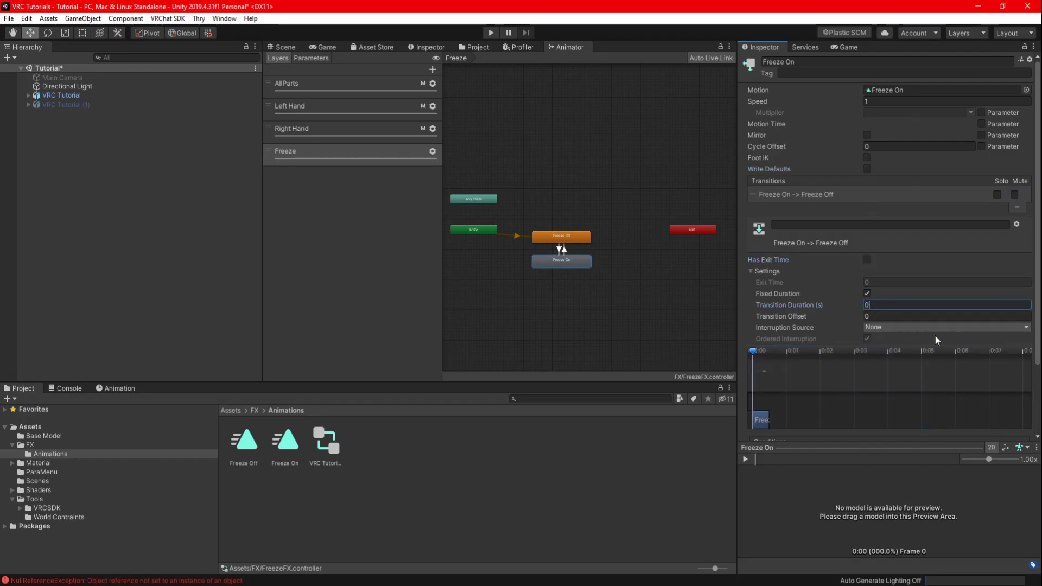
Step: Add a Freeze NotEqual 1 condition to the return transition and move the VRChat SDK panel aside
scroll(935, 334, down, 3)
click(1001, 383)
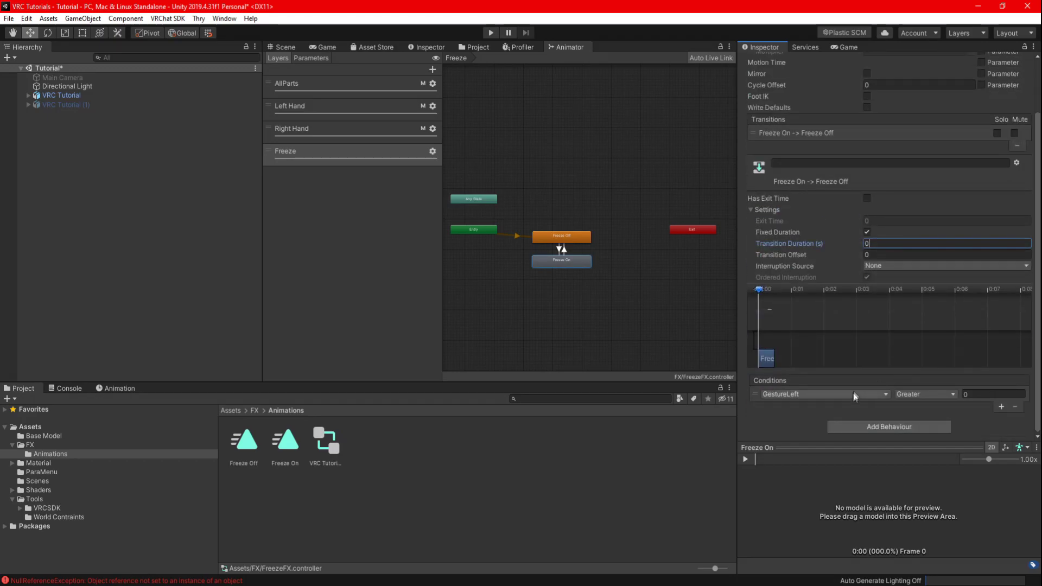
click(855, 395)
click(839, 447)
click(926, 394)
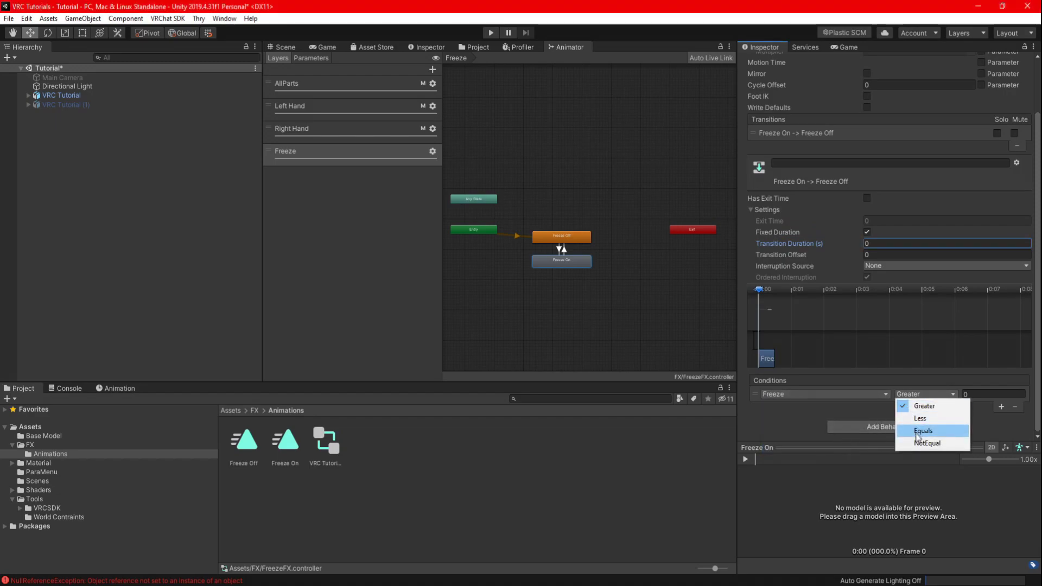
click(929, 442)
click(976, 395)
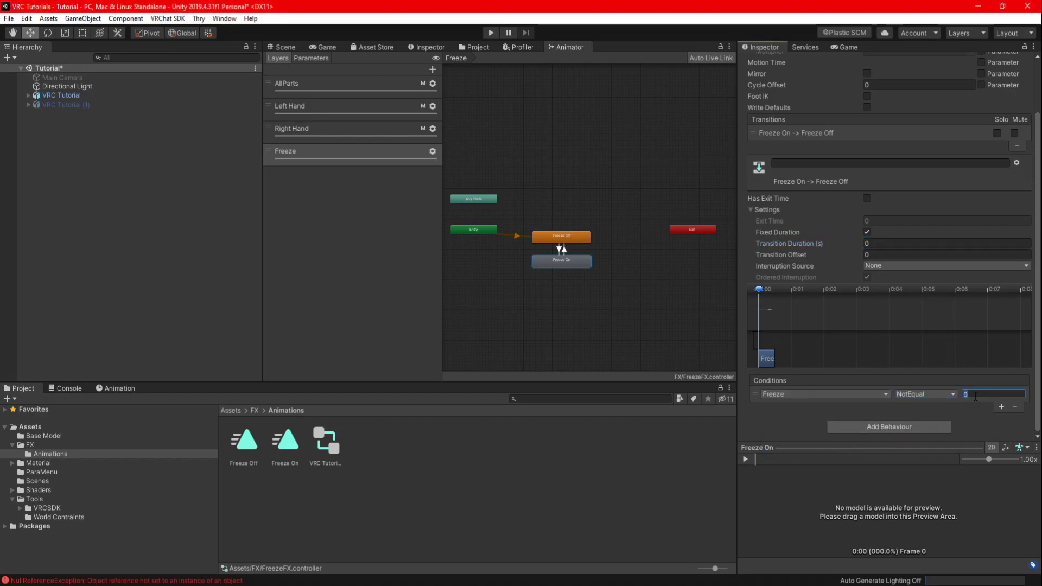
text(1)
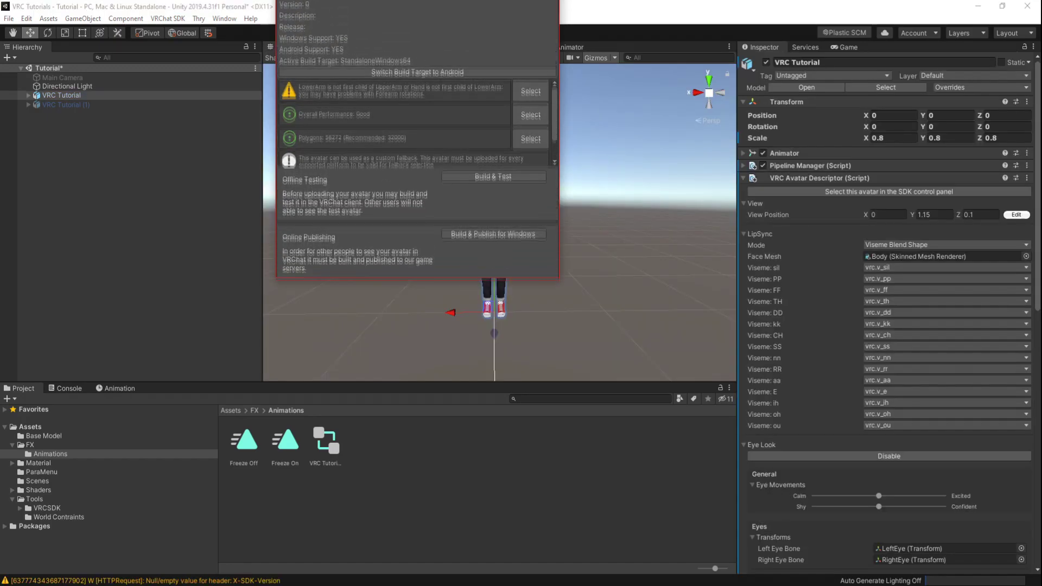
drag(403, 33, 362, 68)
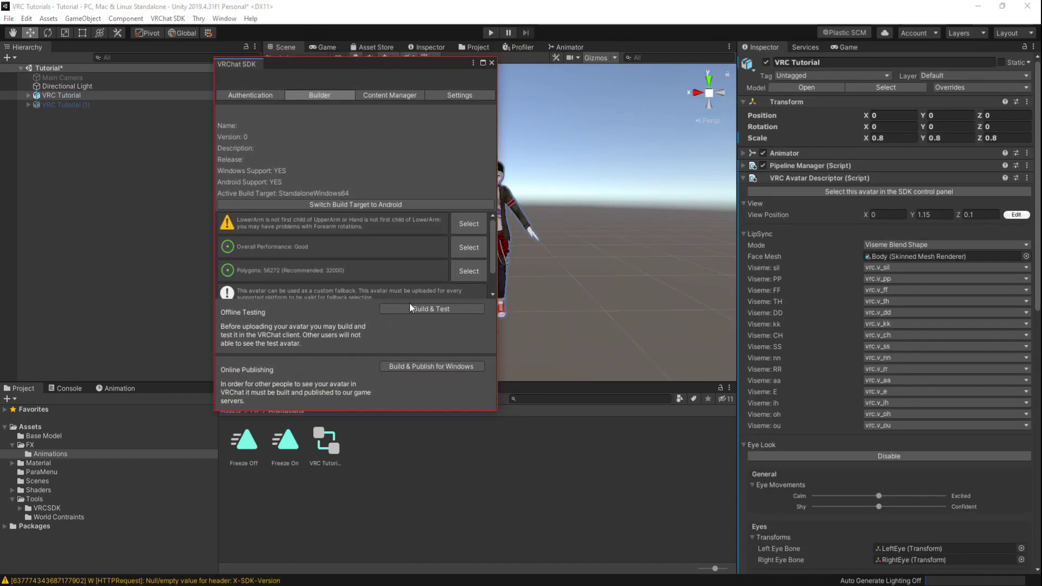
Step: Build & Test the VRC Tutorial avatar locally in VRChat
click(409, 308)
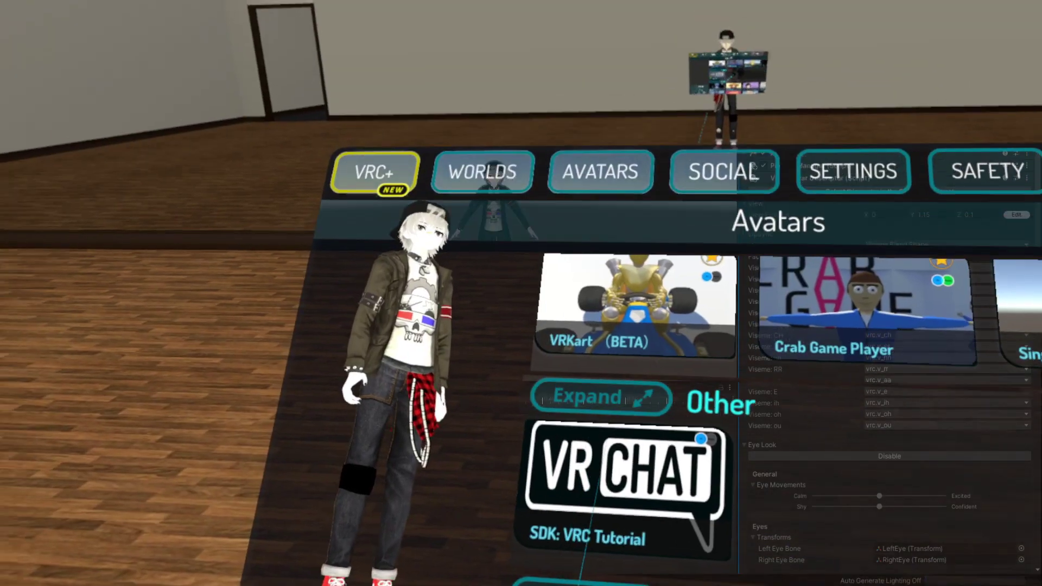